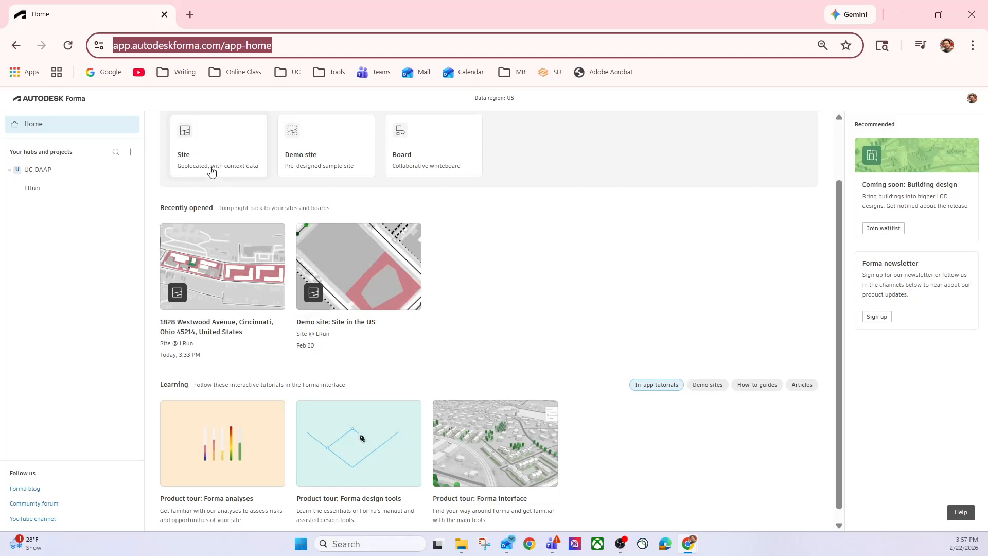
left_click(42, 103)
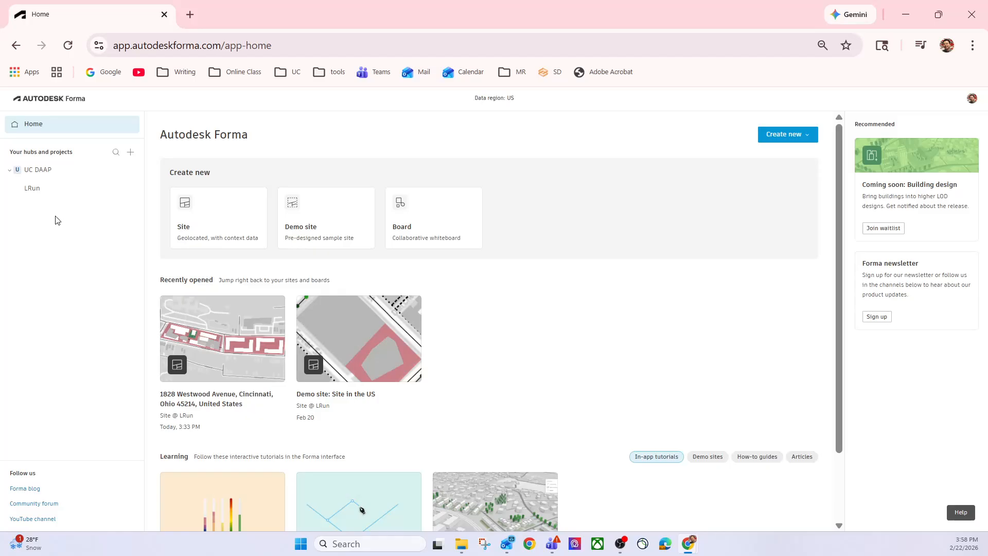
left_click(54, 171)
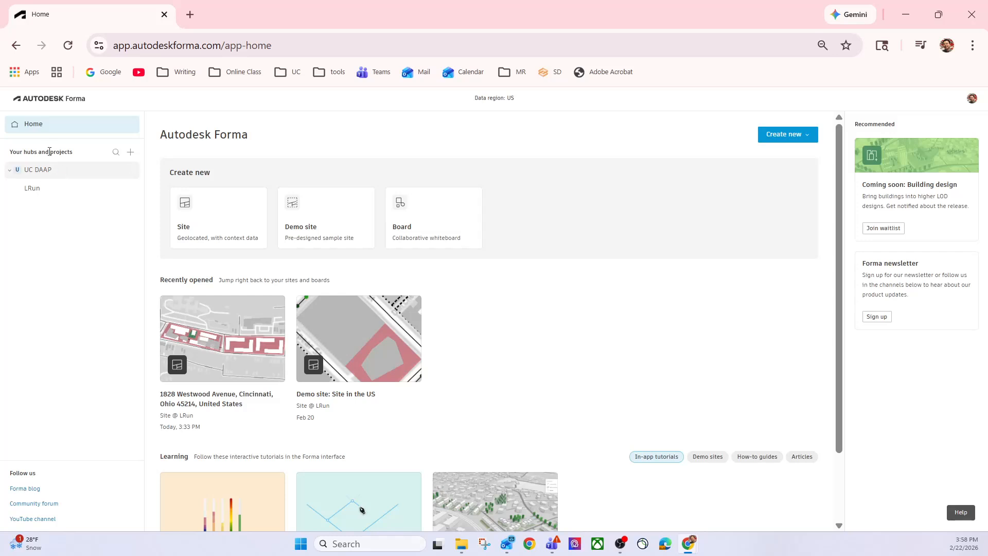
left_click(129, 156)
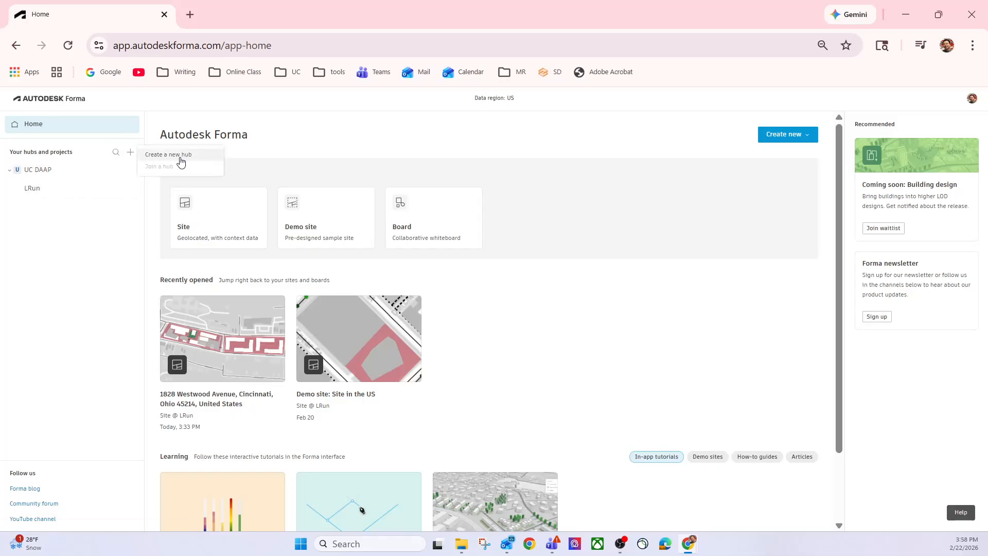
left_click(41, 170)
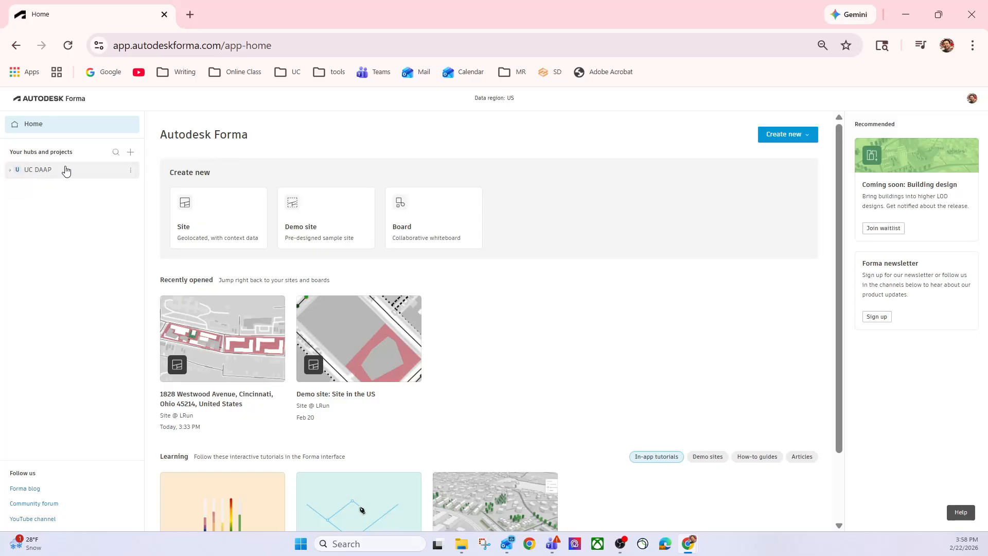
left_click(132, 172)
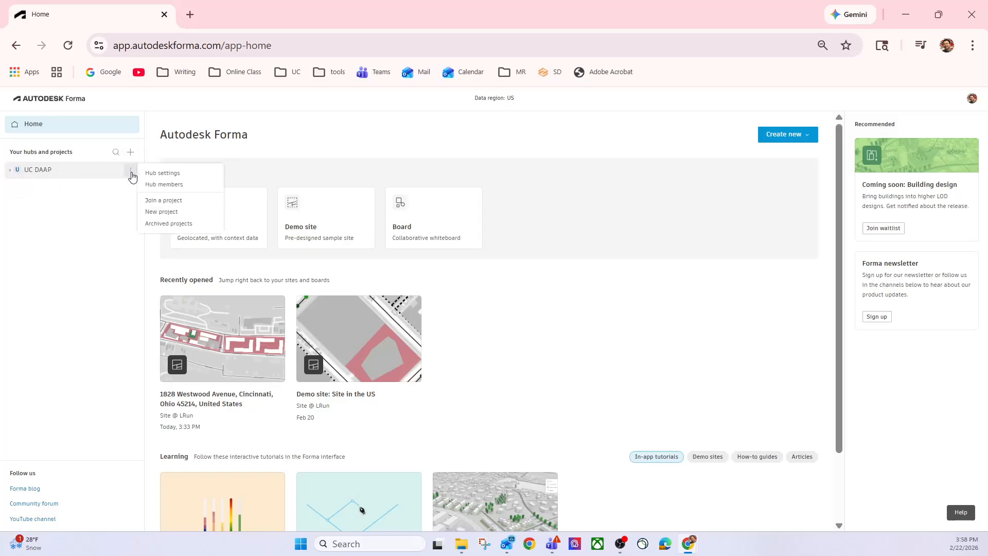
left_click(97, 176)
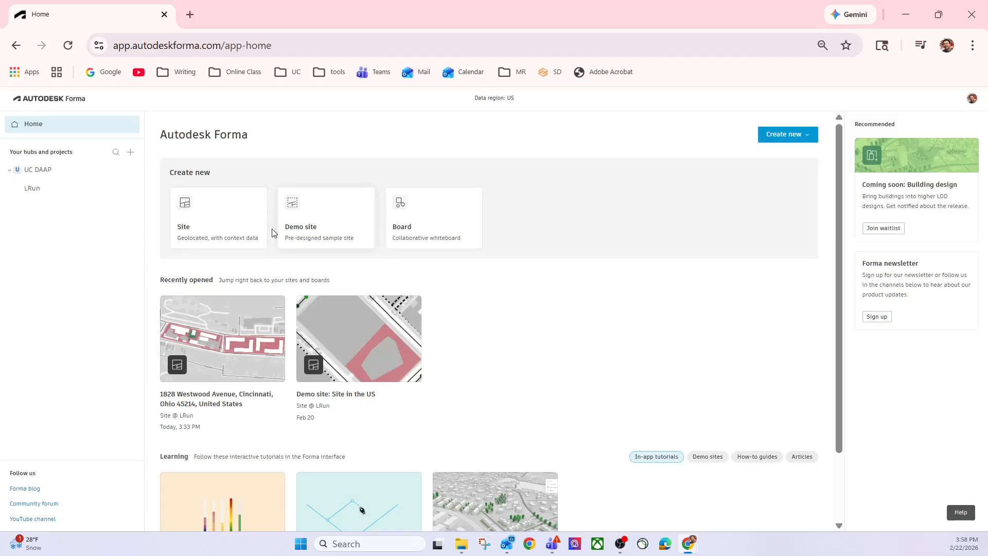
Step: Start a new geolocated site in a newly created project named LRun2 under the UC DAAP hub
left_click(198, 225)
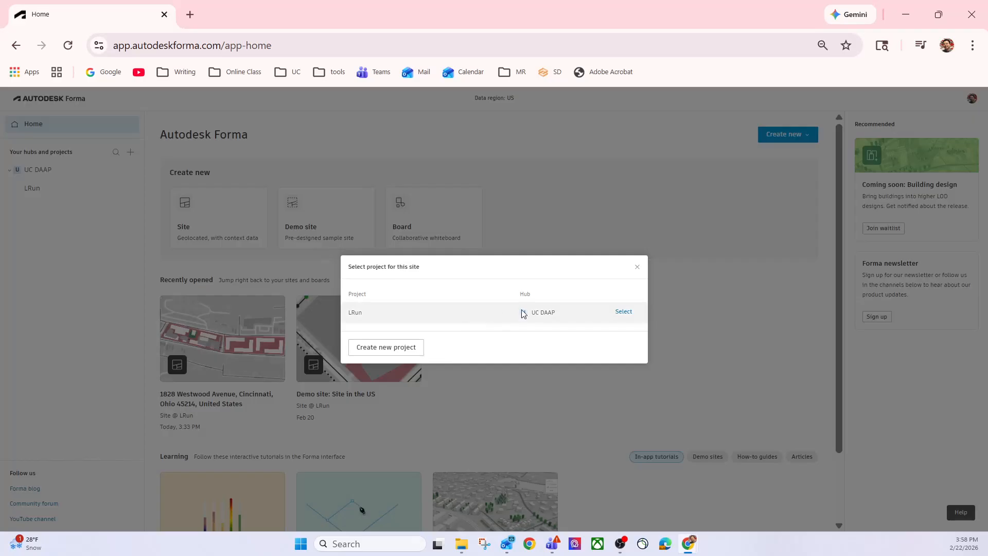
left_click(403, 348)
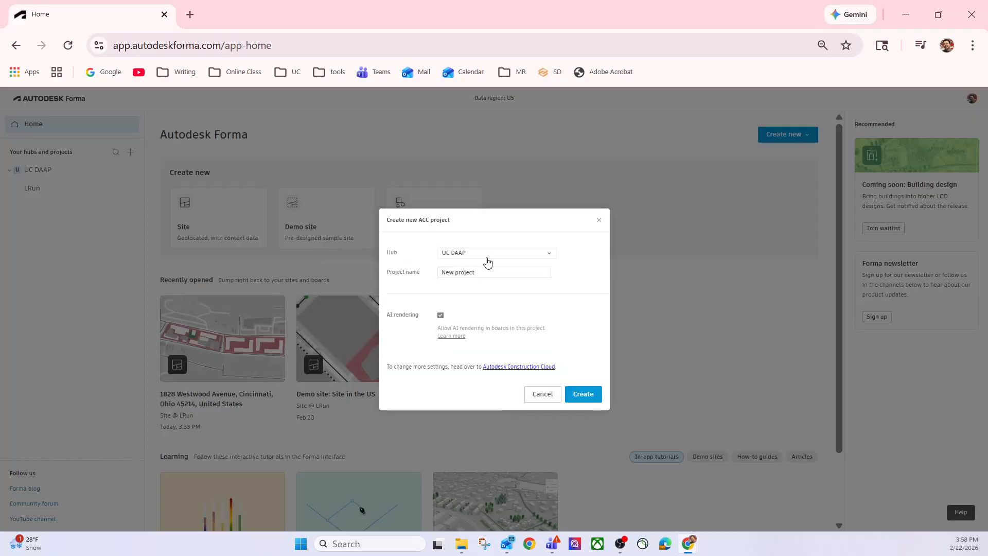
left_click(493, 272)
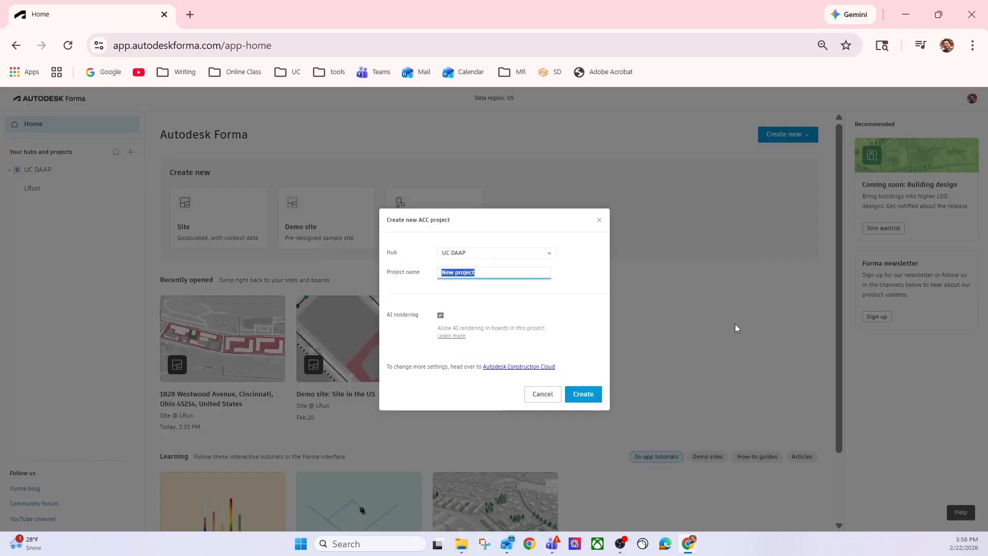
type("LRun2")
left_click(574, 397)
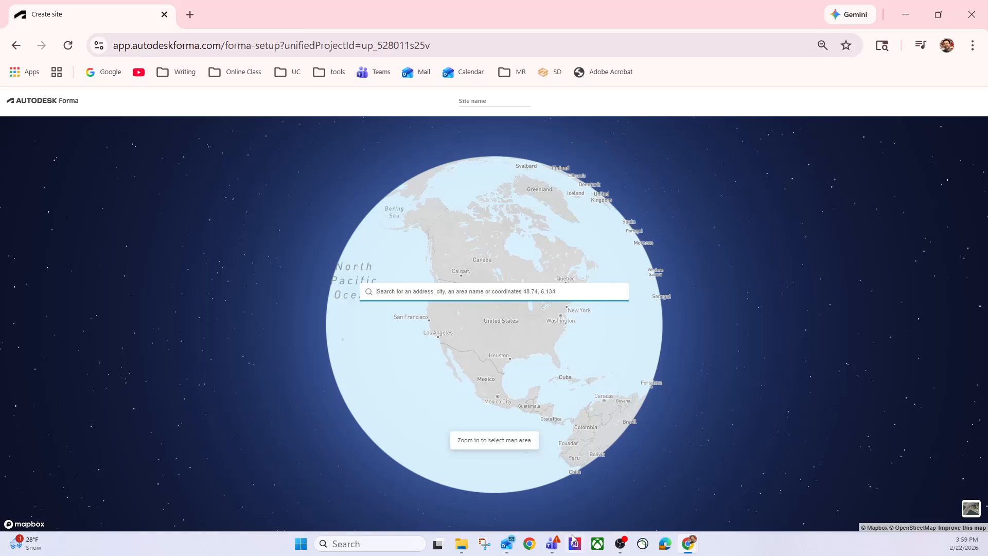
Step: Copy the first site address from the Teams channel post and locate it on the Forma site map
left_click(553, 544)
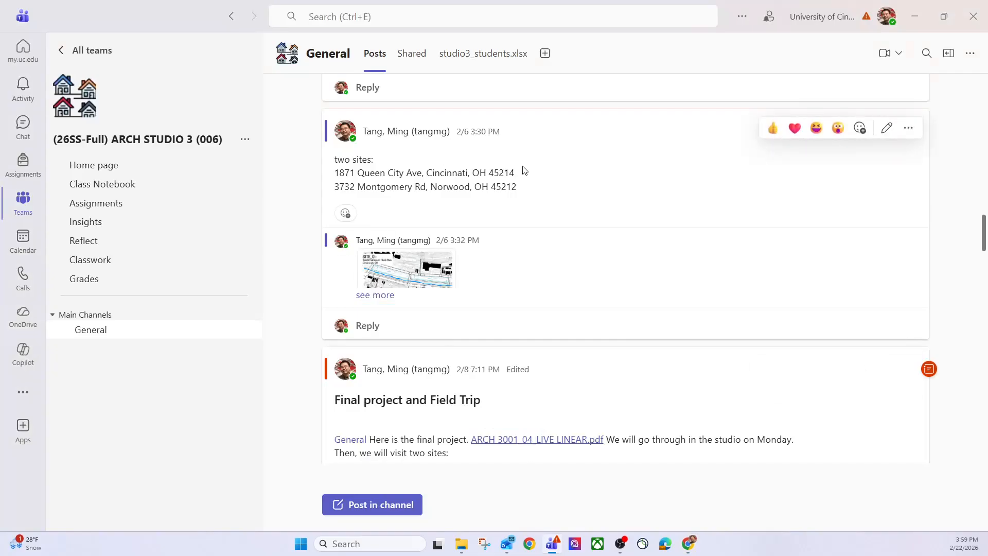
left_click_drag(514, 172, 336, 173)
key("ctrl+c")
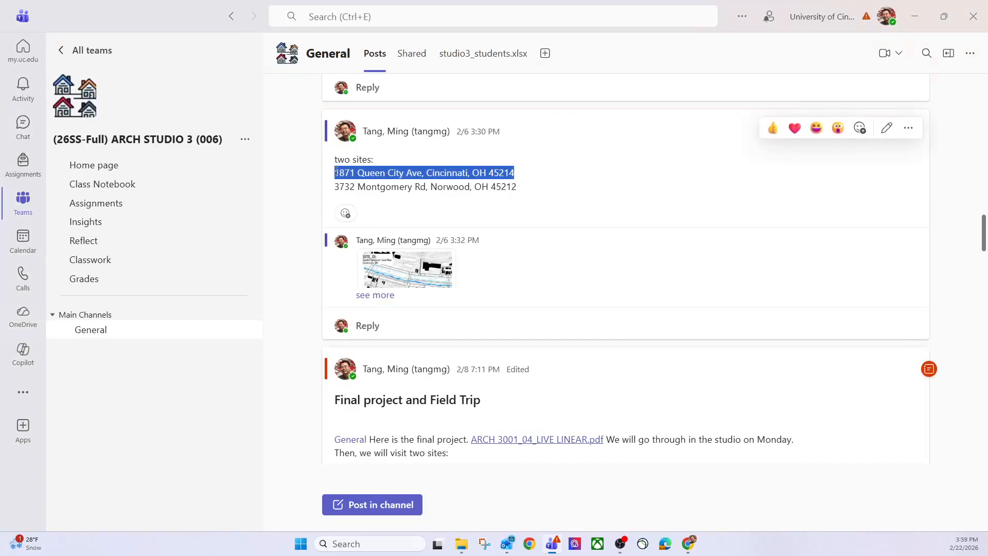
key("alt+Tab")
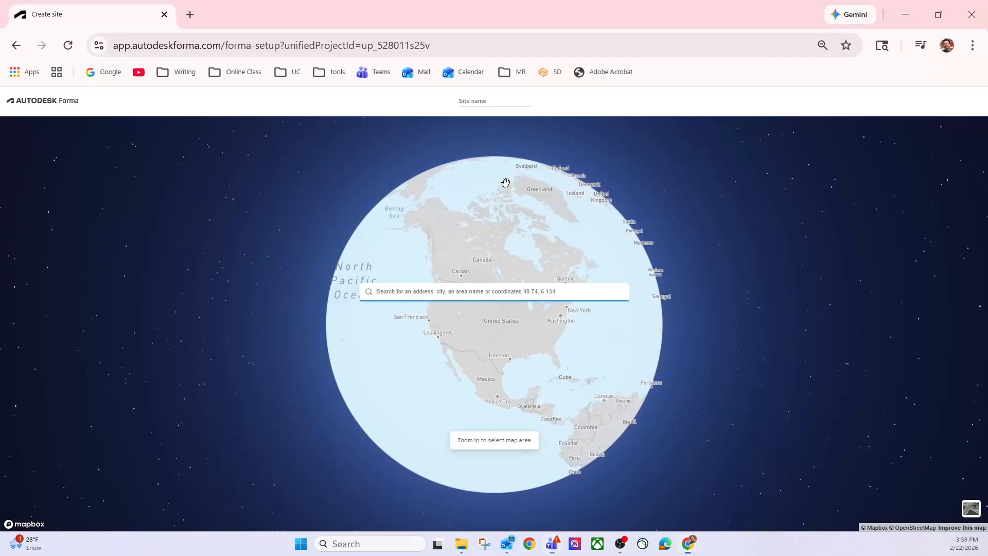
key("ctrl+v")
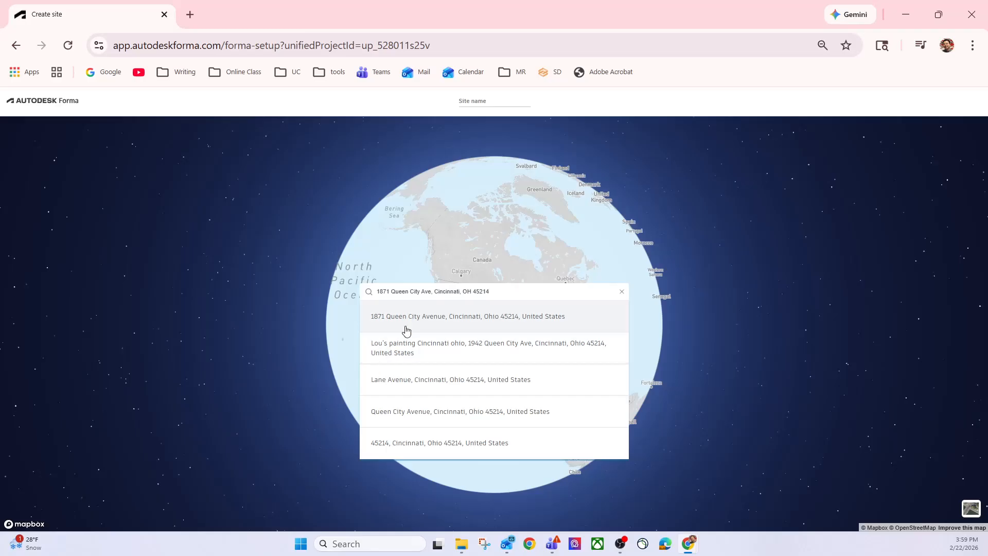
left_click(452, 315)
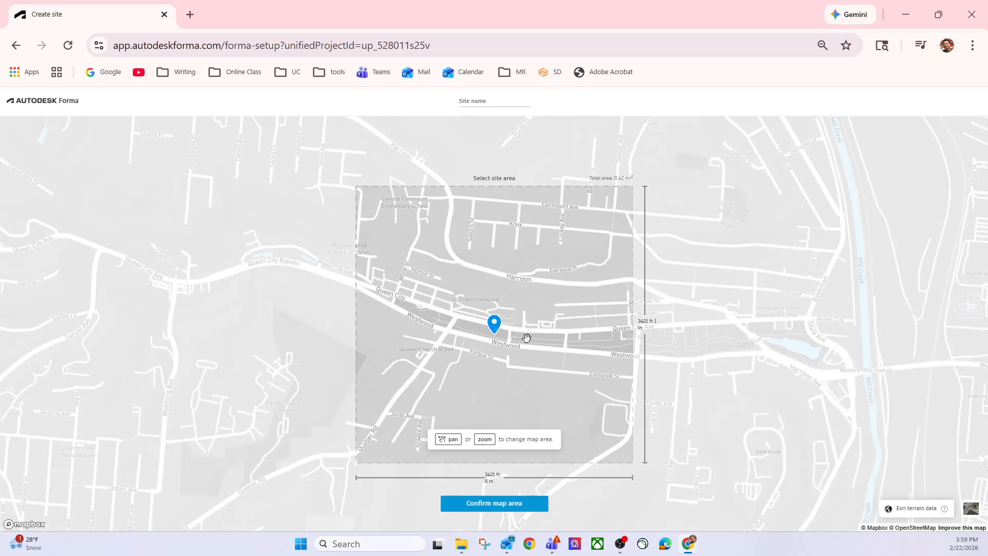
Step: Examine the map around the pinned address and eastward between Queen City Ave and Westwood to compare possible site extents
left_click_drag(548, 362, 527, 364)
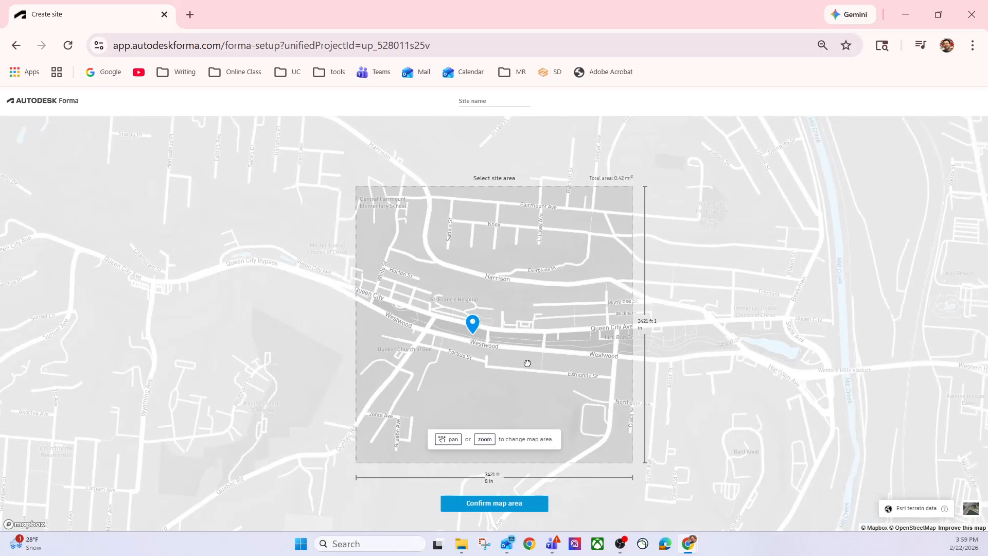
scroll(506, 392, "up", 1)
scroll(506, 392, "down", 5)
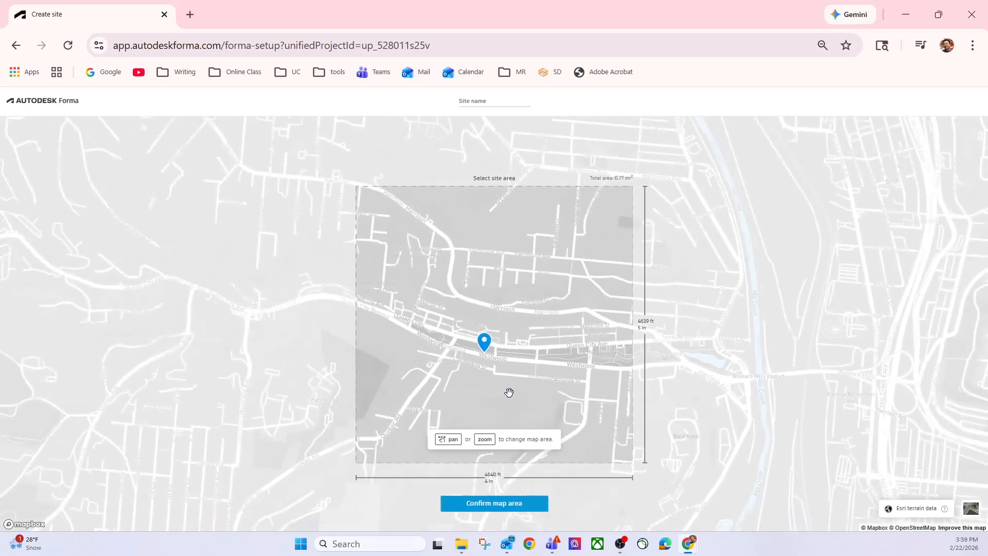
scroll(508, 393, "down", 4)
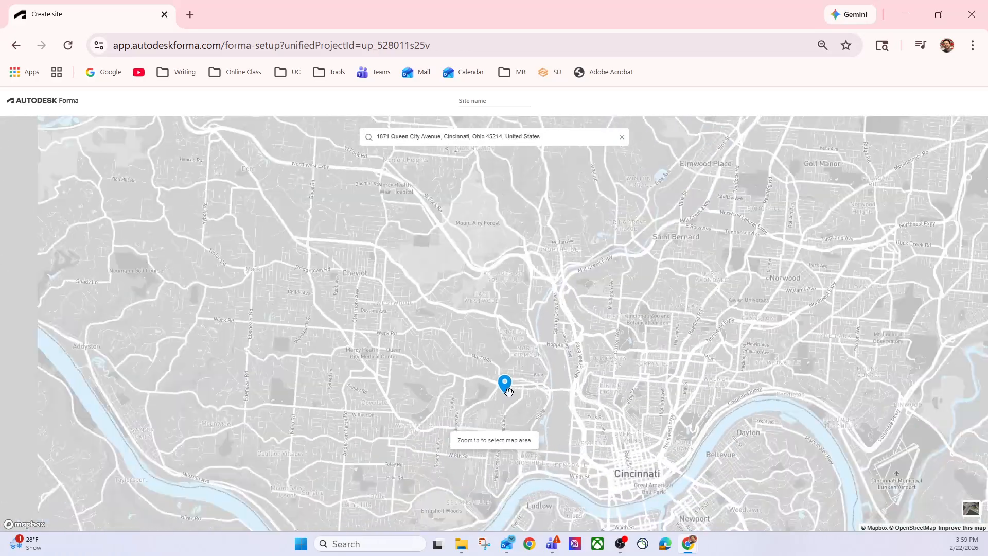
scroll(508, 393, "up", 10)
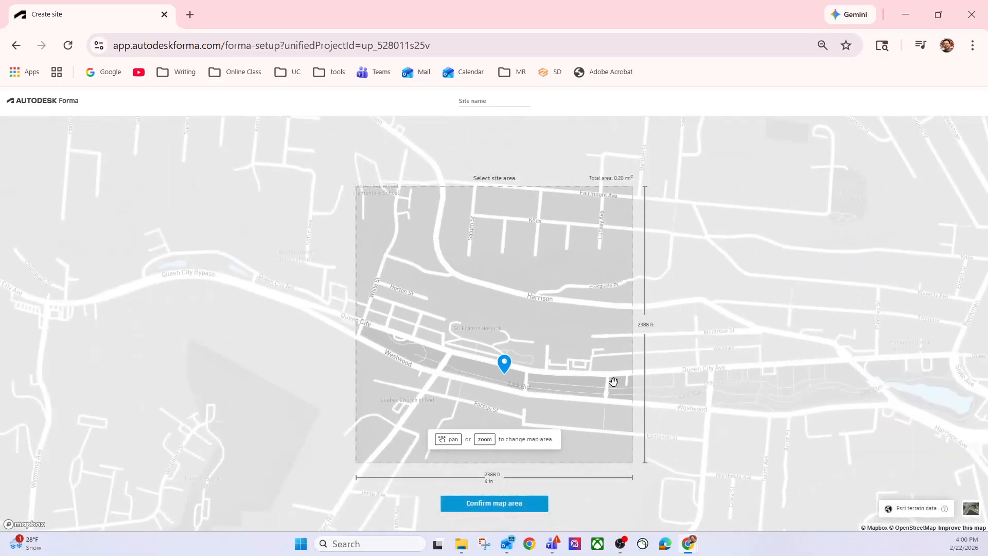
left_click_drag(602, 381, 464, 368)
scroll(475, 366, "down", 4)
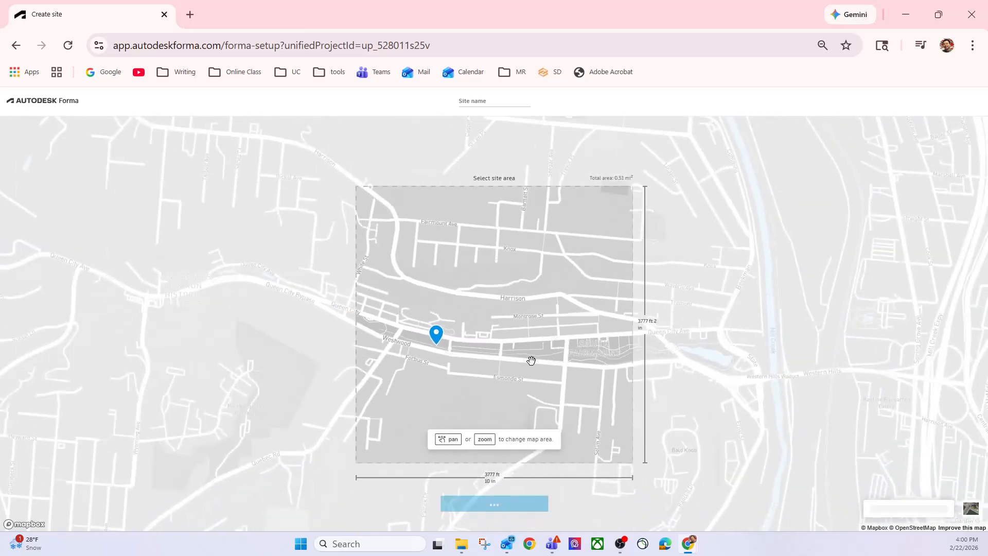
left_click_drag(531, 360, 441, 358)
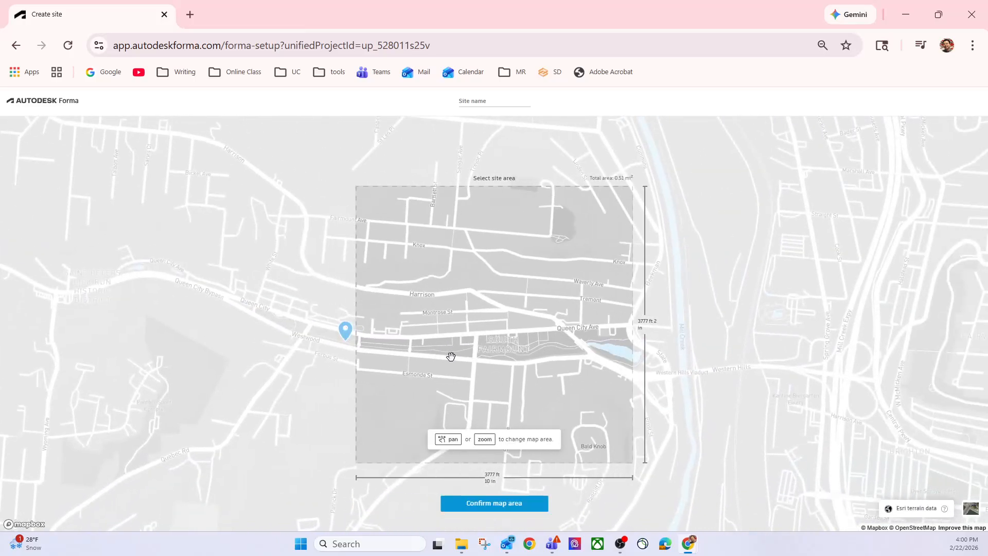
scroll(514, 355, "up", 3)
scroll(514, 355, "up", 1)
left_click_drag(574, 357, 521, 356)
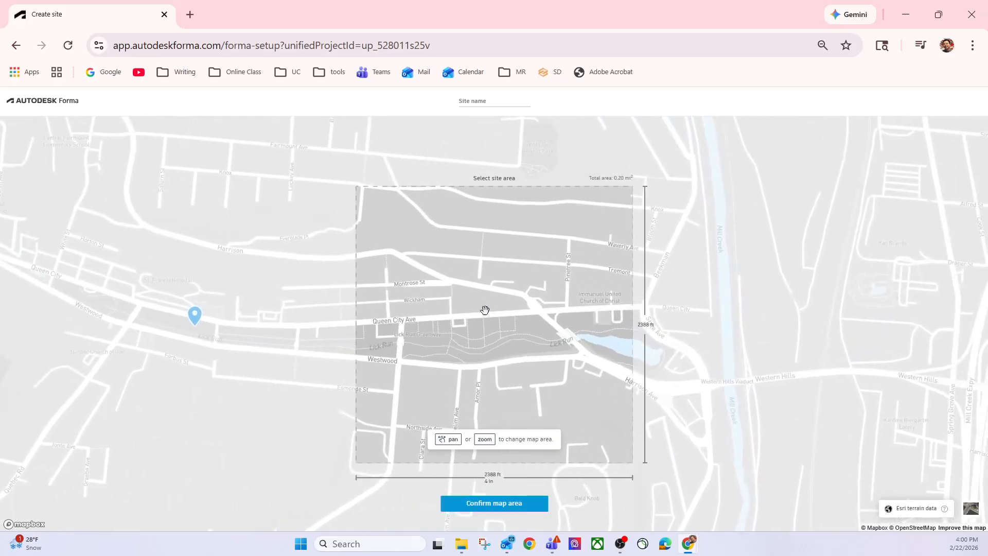
left_click_drag(449, 349, 594, 346)
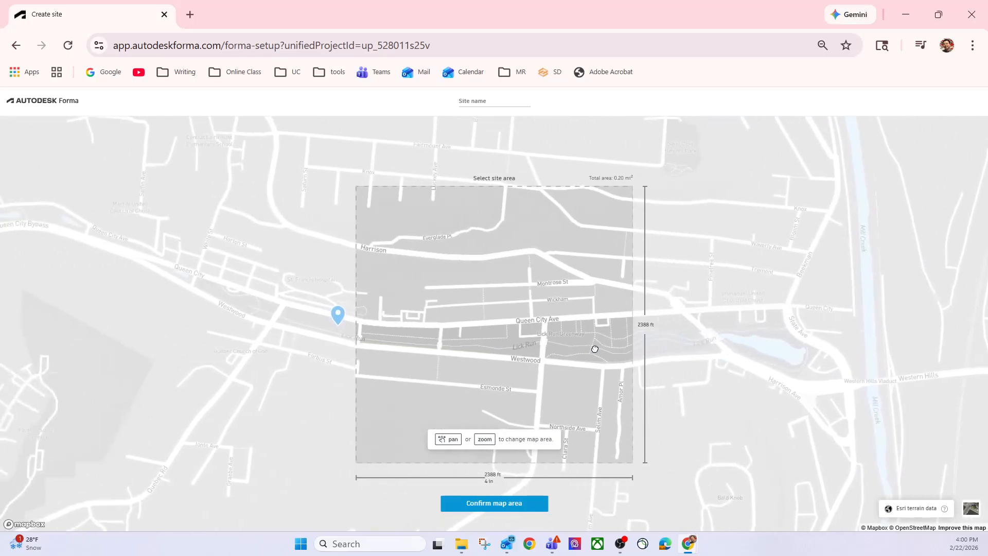
left_click_drag(463, 357, 549, 362)
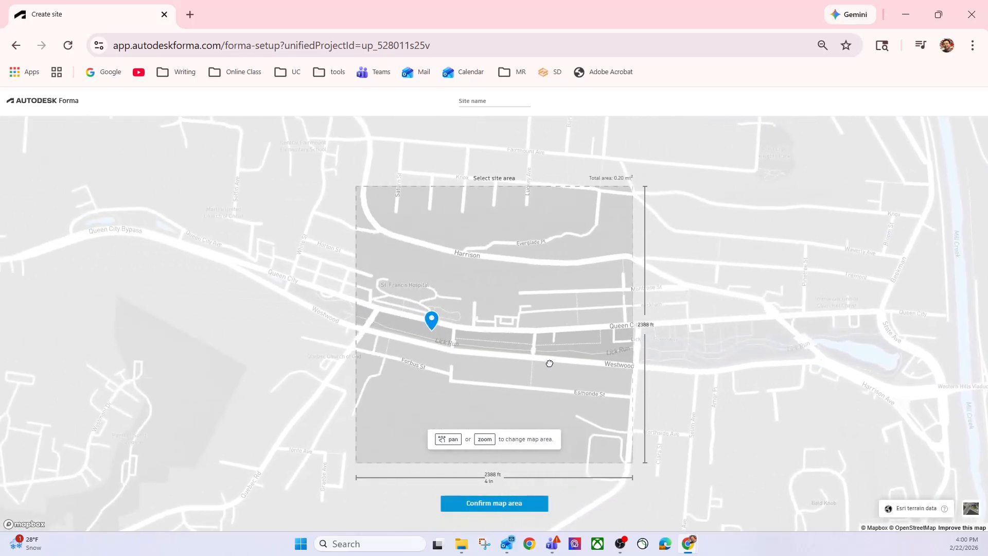
Step: Frame a square site area about 2453 ft wide around the pinned address and confirm it as the map area
scroll(465, 371, "up", 1)
scroll(464, 371, "up", 3)
left_click_drag(432, 349, 483, 379)
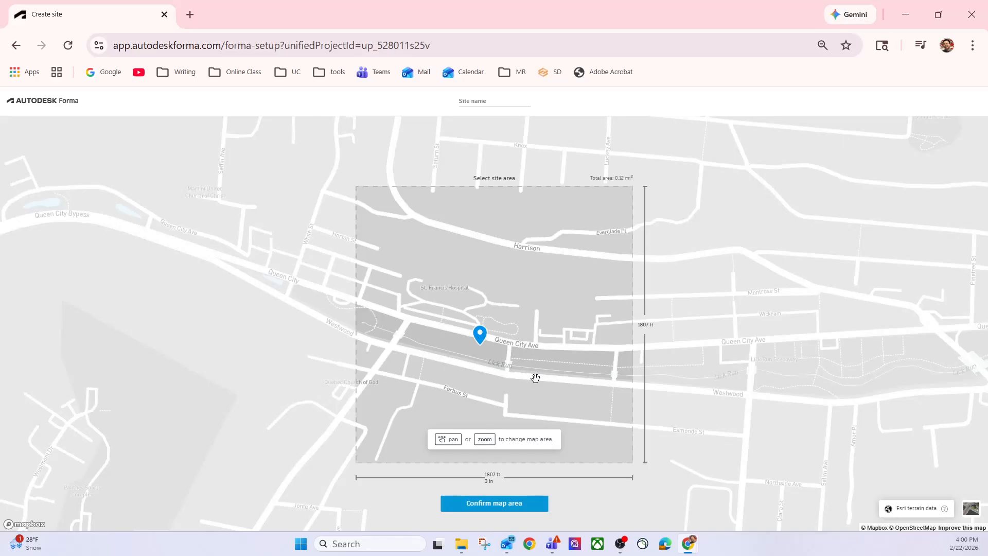
scroll(535, 379, "down", 1)
scroll(544, 383, "down", 1)
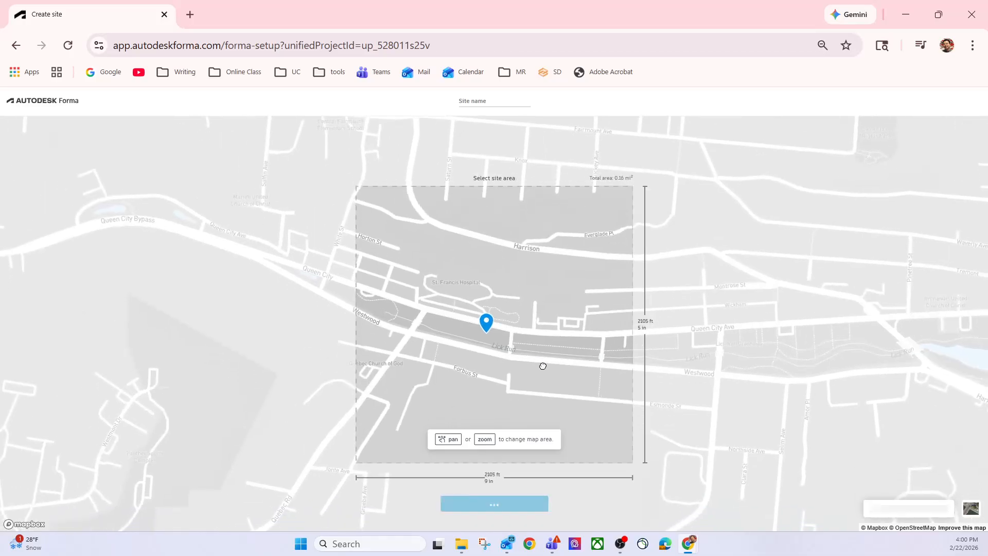
scroll(537, 371, "down", 1)
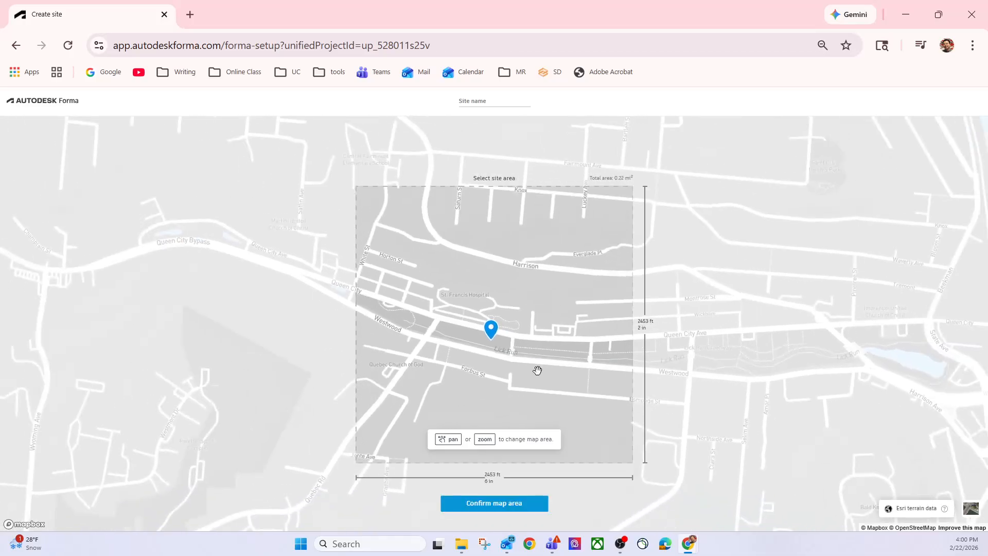
left_click_drag(553, 367, 529, 371)
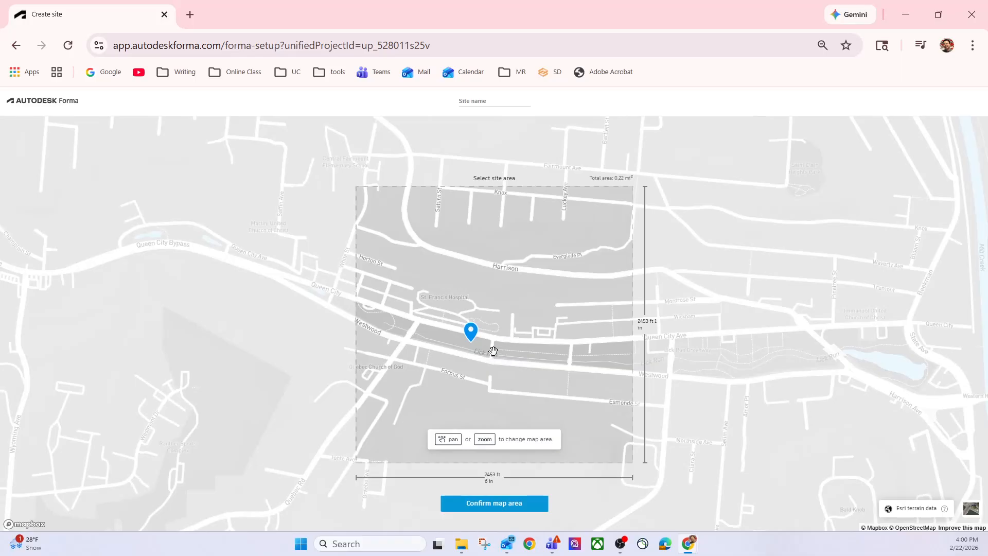
left_click(490, 505)
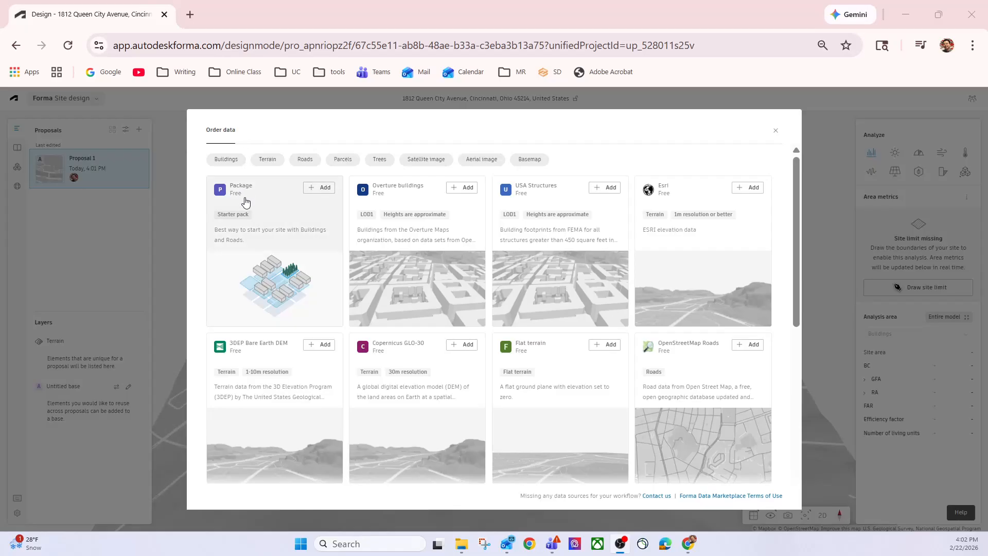
Step: Order the free Package of buildings and roads for the whole site area, then review the remaining data sets and close the data catalogue
left_click(319, 188)
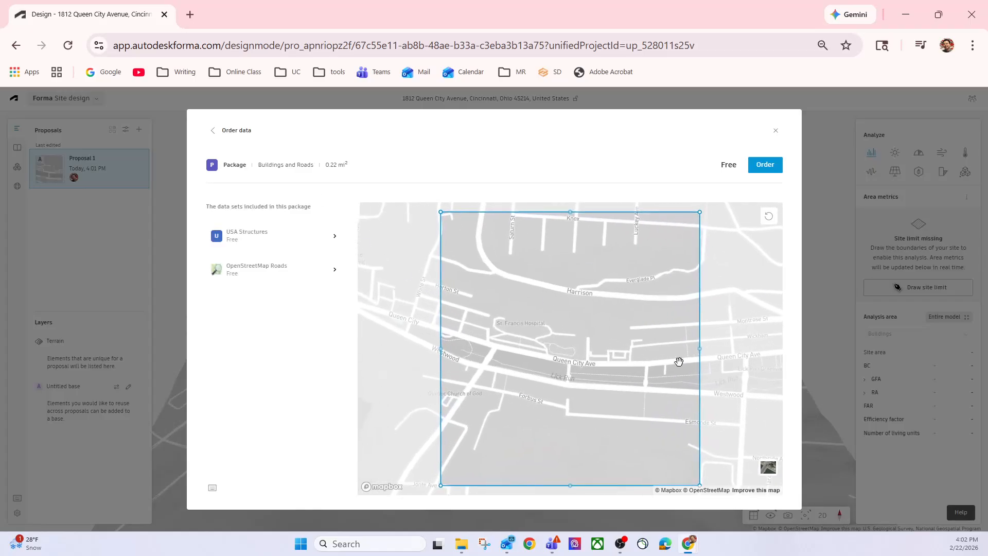
left_click(767, 172)
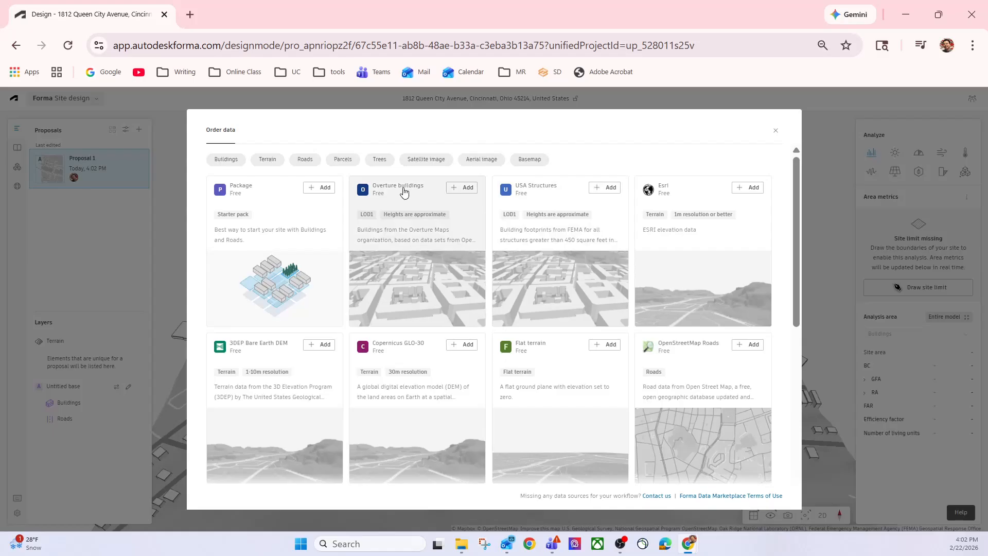
scroll(389, 350, "down", 3)
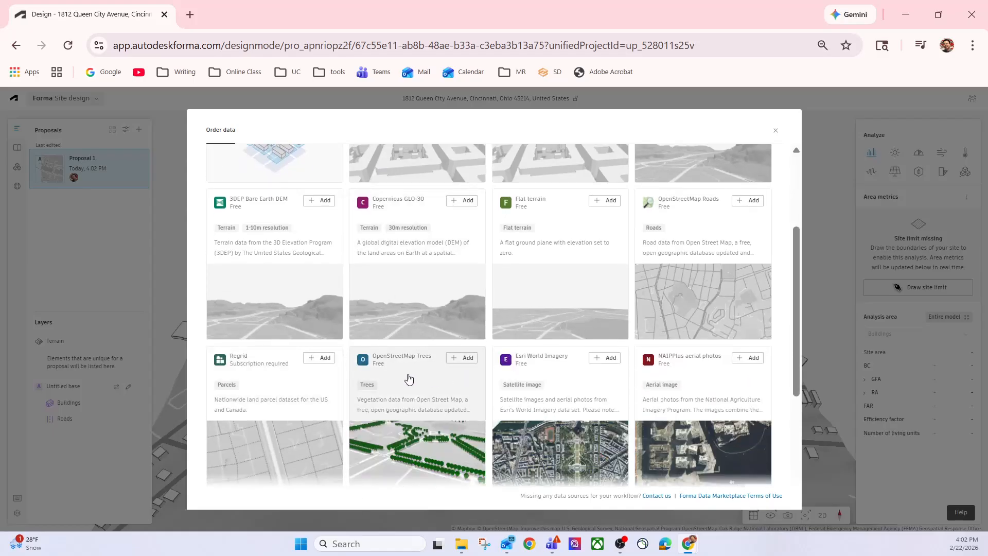
scroll(423, 377, "down", 1)
scroll(425, 376, "down", 1)
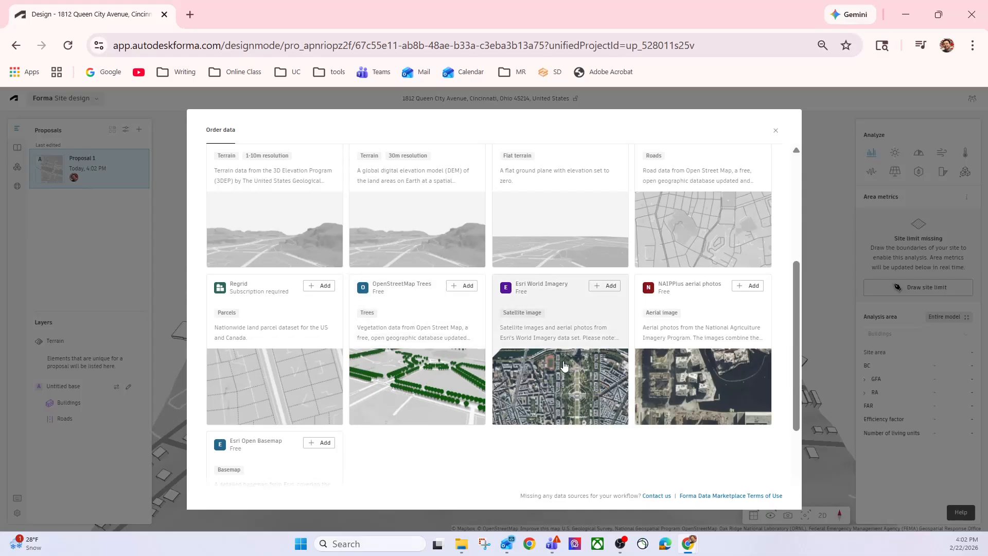
scroll(565, 361, "down", 1)
scroll(549, 345, "up", 6)
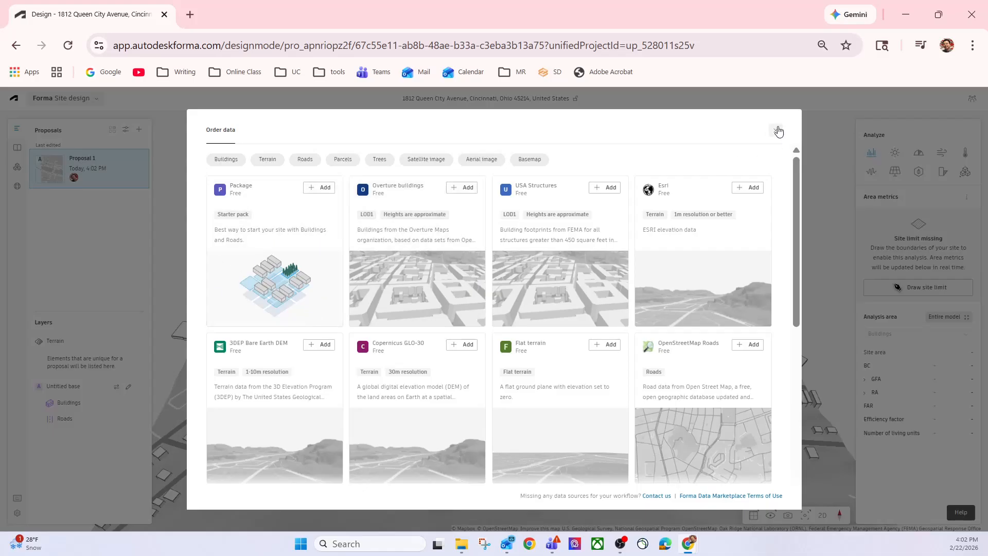
left_click(777, 130)
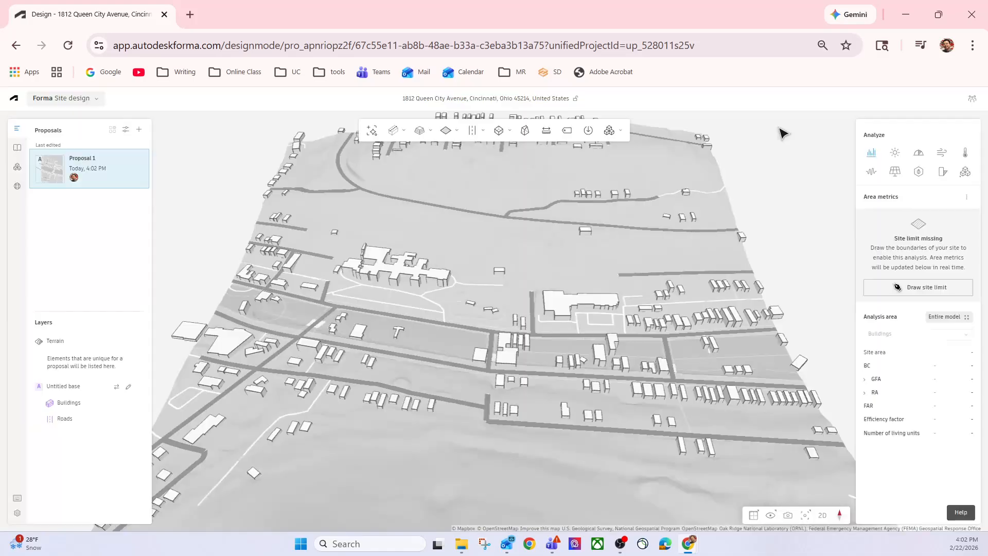
Step: Examine the site model's terrain, roads and building massing from several angles
left_click_drag(801, 309, 780, 254)
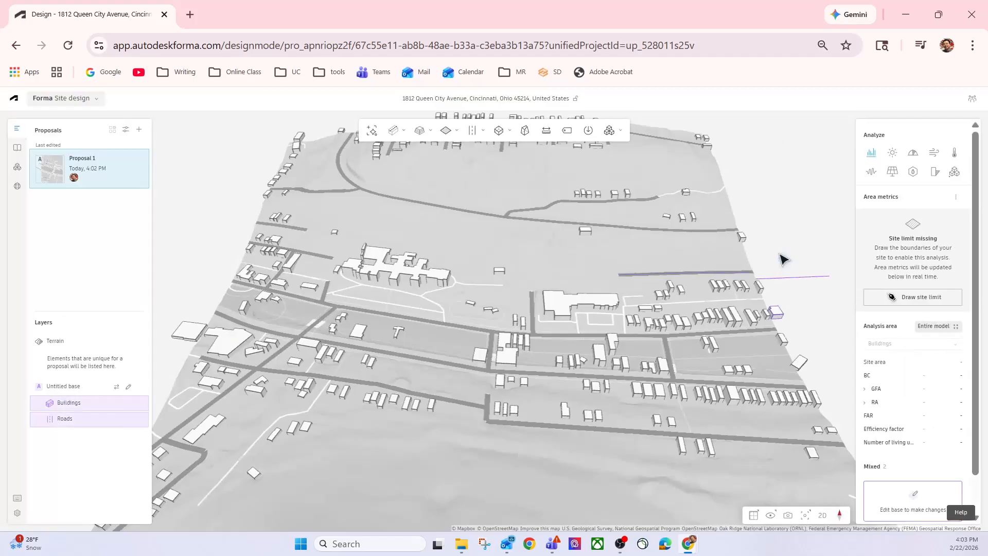
right_click_drag(793, 326, 374, 333)
right_click_drag(437, 218, 462, 289)
right_click_drag(330, 194, 542, 296)
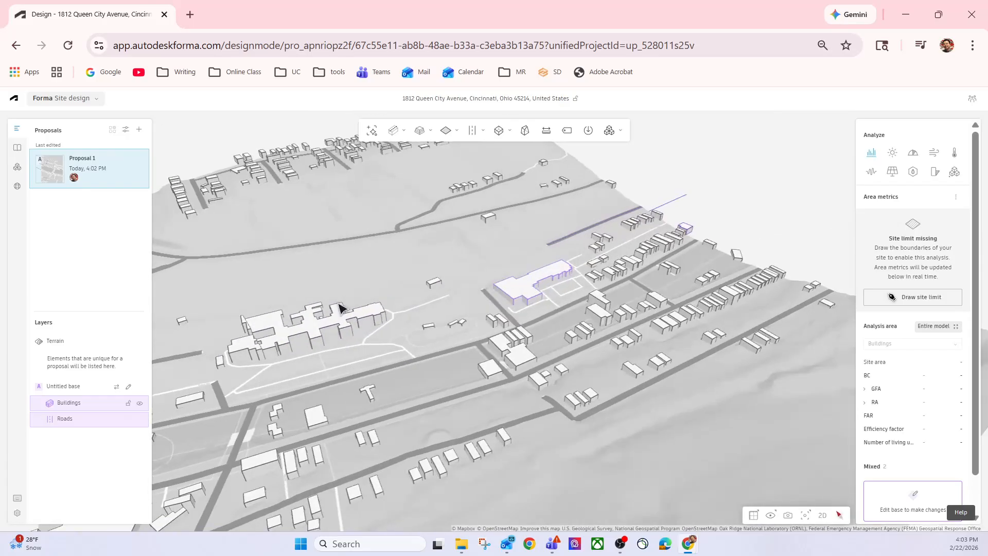
middle_click_drag(338, 302, 515, 206)
right_click_drag(517, 211, 389, 282)
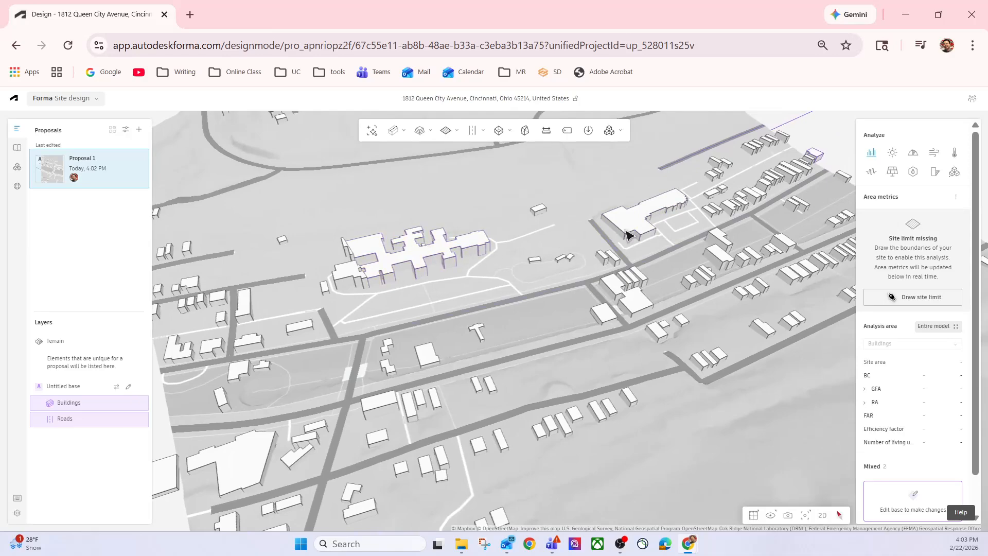
right_click_drag(417, 245, 470, 357)
right_click_drag(399, 354, 441, 344)
left_click_drag(416, 307, 476, 281)
scroll(437, 335, "up", 1)
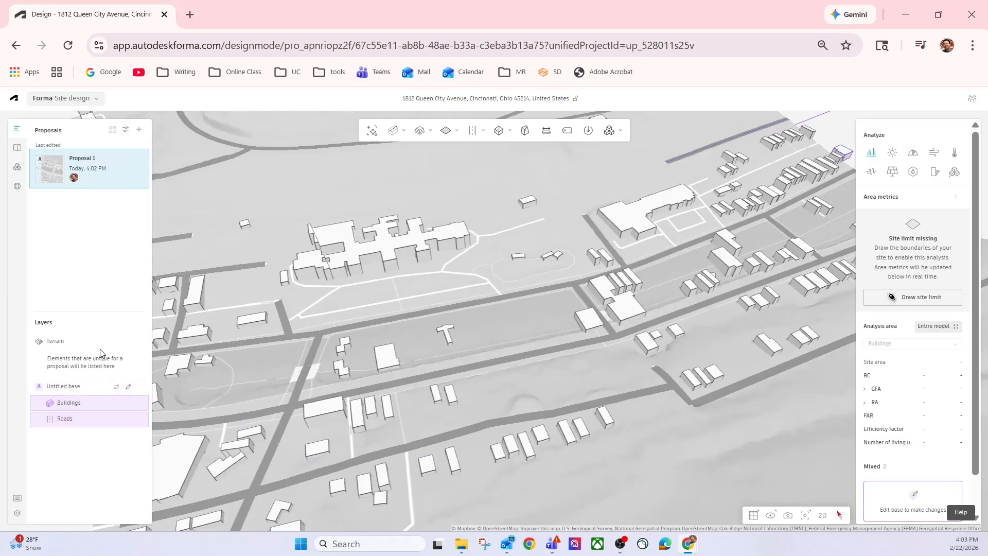
Step: Hide and show the Terrain, Buildings and Roads layers one at a time to check what each contains
left_click(140, 343)
left_click(140, 343)
left_click(140, 344)
left_click(141, 344)
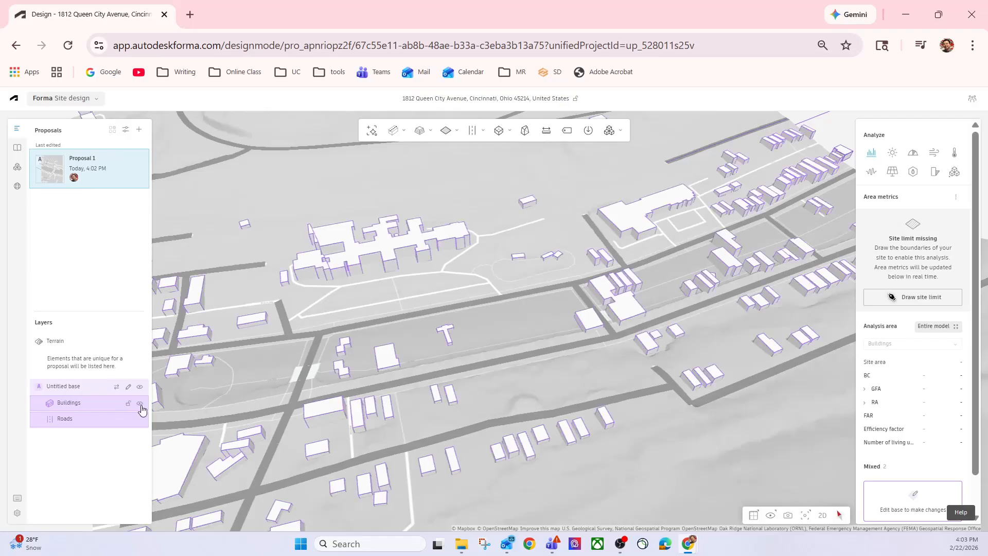
left_click(141, 406)
left_click(141, 406)
left_click(140, 406)
left_click(141, 406)
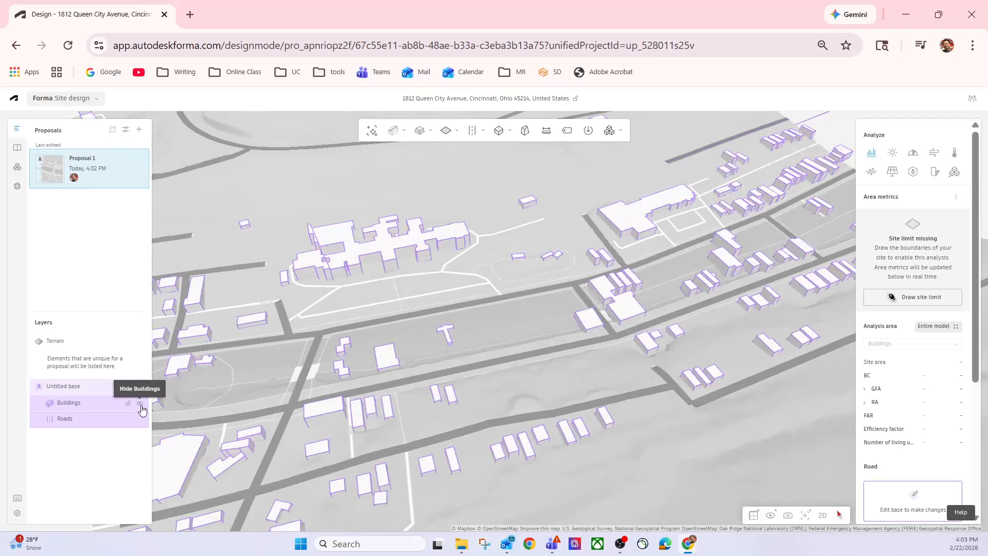
left_click(140, 419)
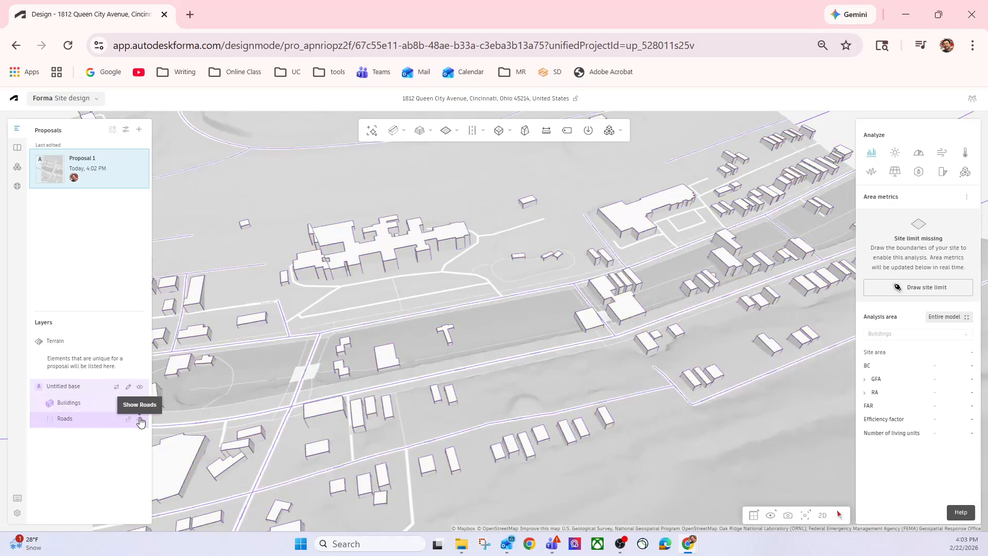
left_click(140, 420)
left_click_drag(403, 295, 434, 376)
left_click(429, 373)
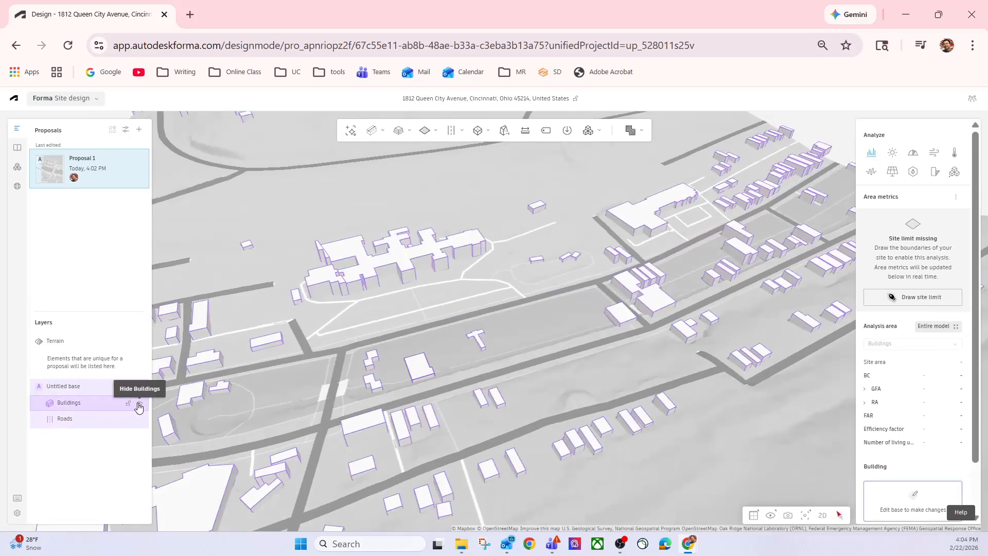
left_click(138, 404)
left_click(139, 404)
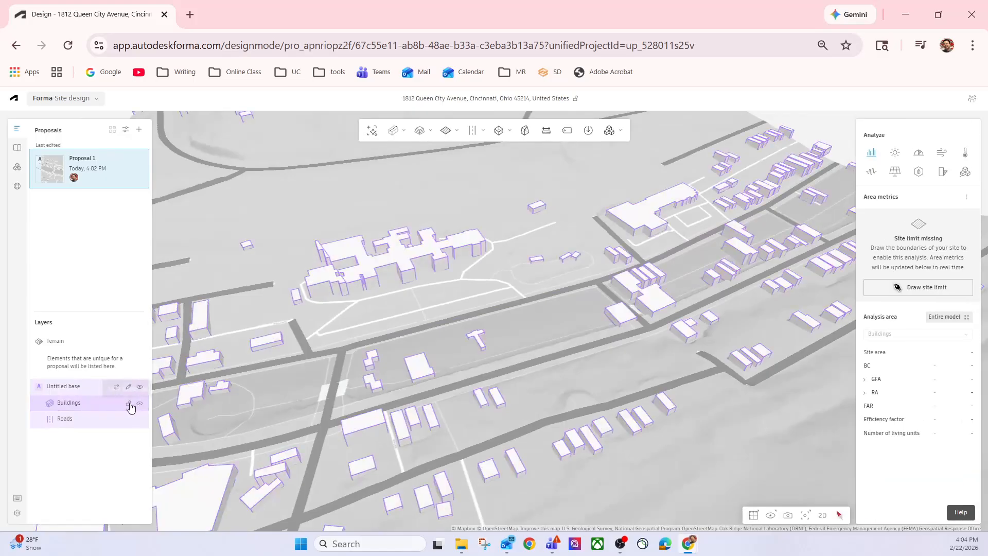
Step: Select all context buildings through the Buildings layer and open the untitled base for editing
left_click(89, 406)
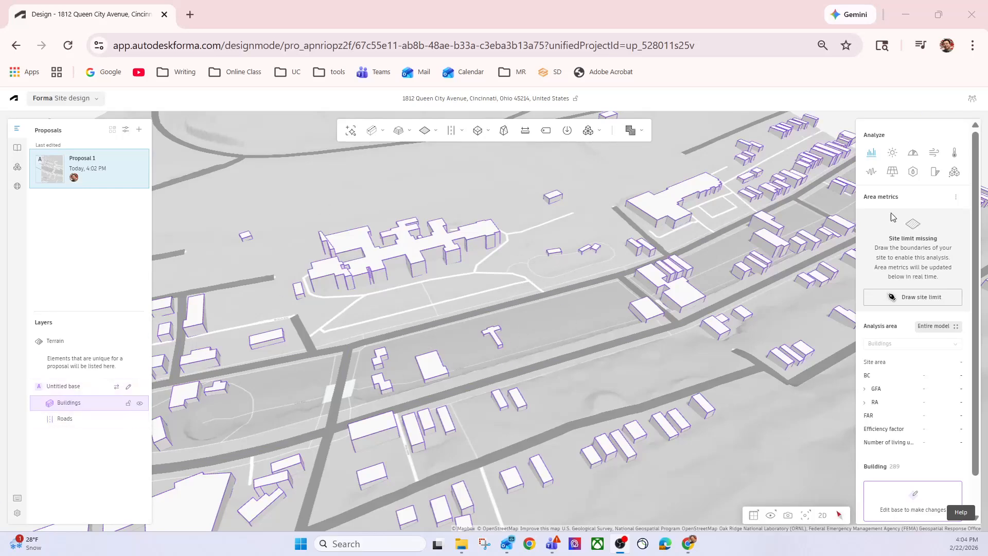
scroll(978, 400, "down", 1)
left_click_drag(976, 397, 958, 462)
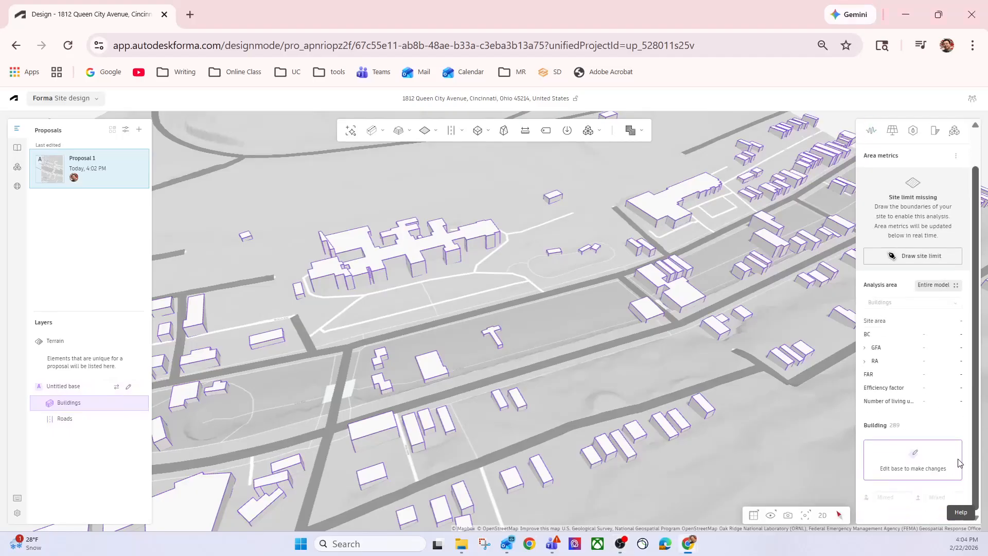
triple_click(900, 471)
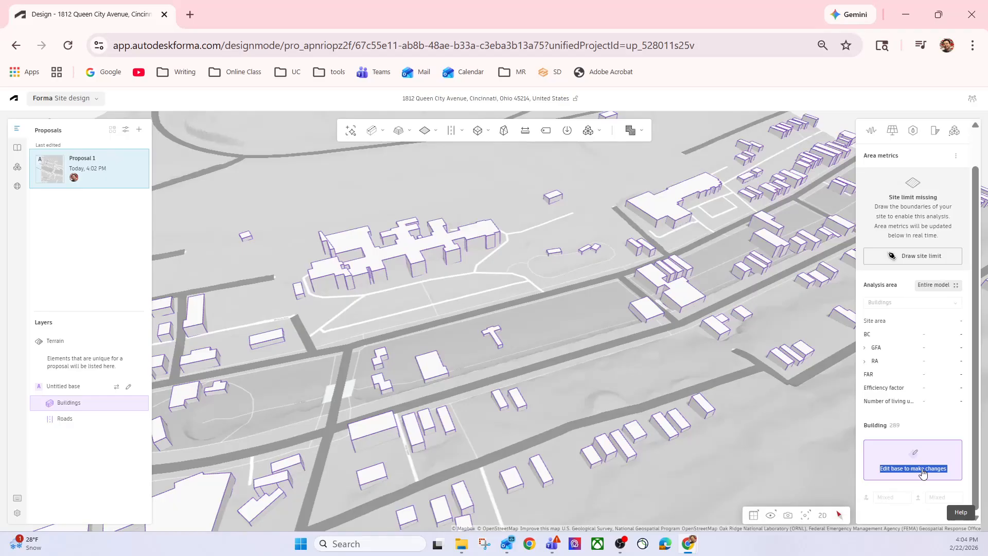
left_click(943, 421)
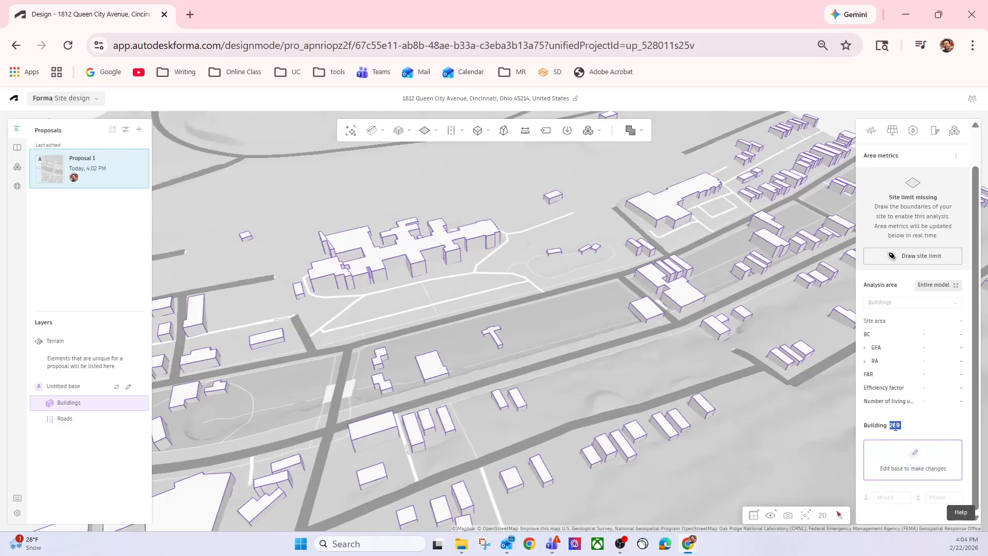
scroll(923, 433, "up", 1)
double_click(922, 430)
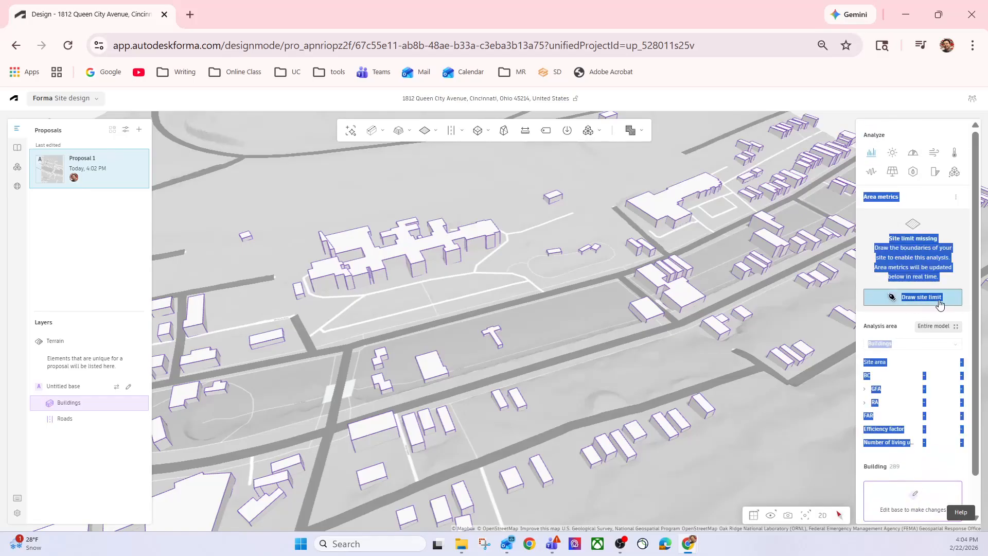
left_click(956, 456)
scroll(759, 396, "down", 1)
double_click(941, 402)
scroll(946, 410, "down", 1)
left_click(956, 427)
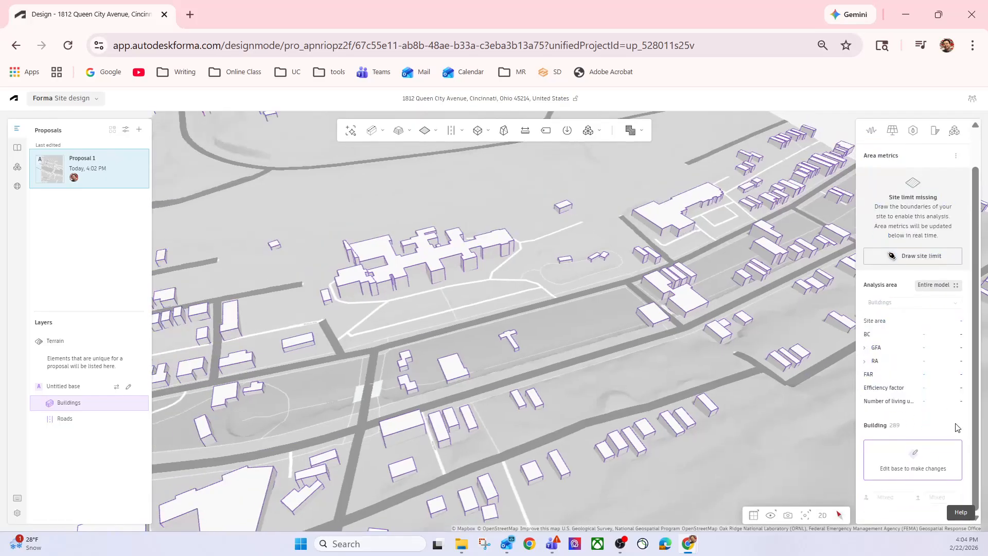
left_click(914, 459)
left_click_drag(926, 458, 857, 460)
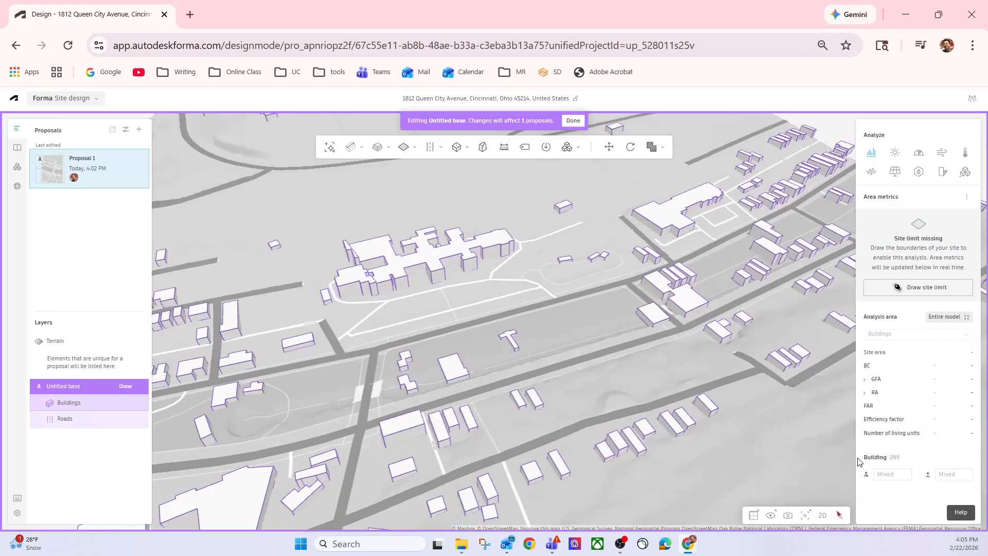
Step: Delete the few separate buildings on the long block between the two parallel roads in front of the large school-shaped building
left_click(445, 369)
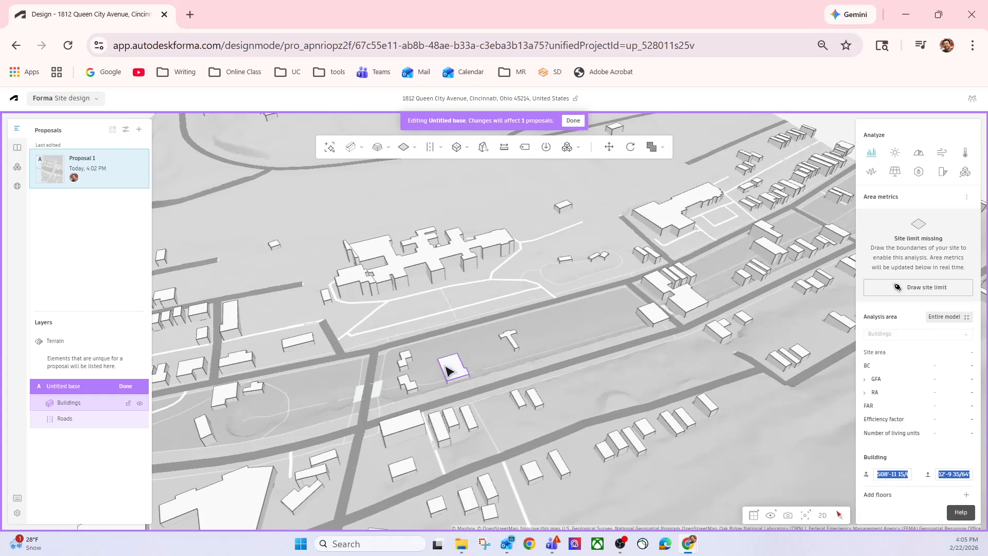
key("Delete")
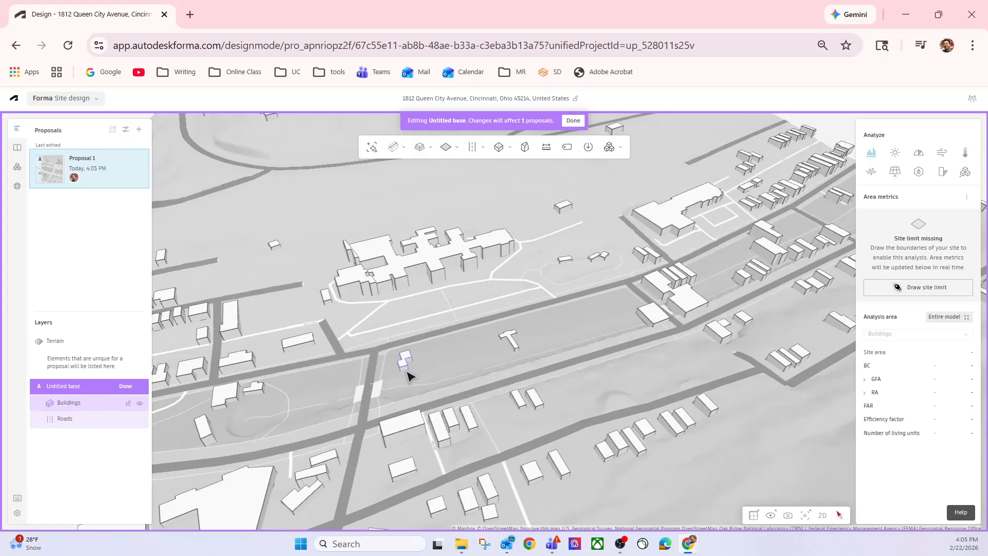
left_click(411, 365)
left_click_drag(406, 360, 659, 291)
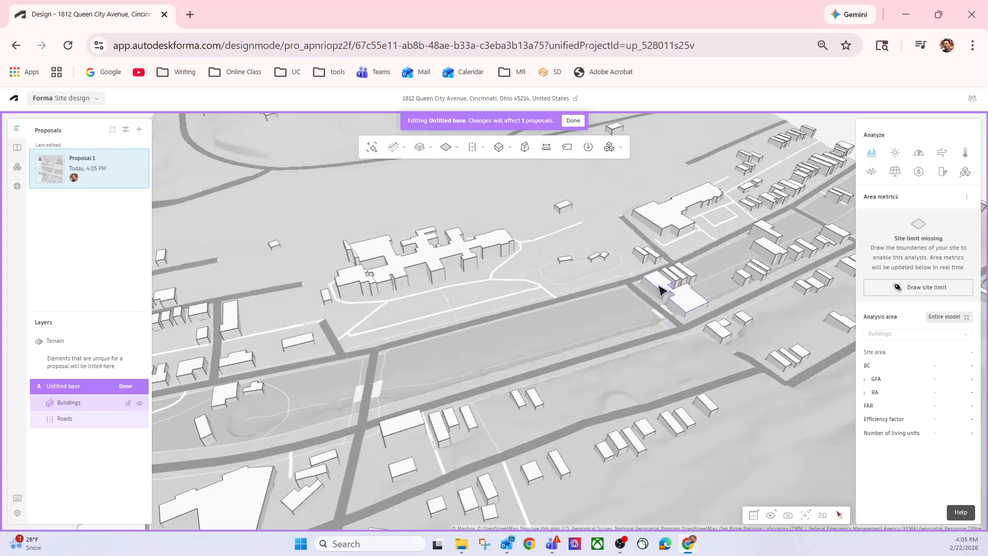
Step: Delete all buildings on the adjoining eastern block, together with the short cross street that separates it from the cleared block
right_click_drag(565, 335, 497, 318)
scroll(458, 337, "up", 2)
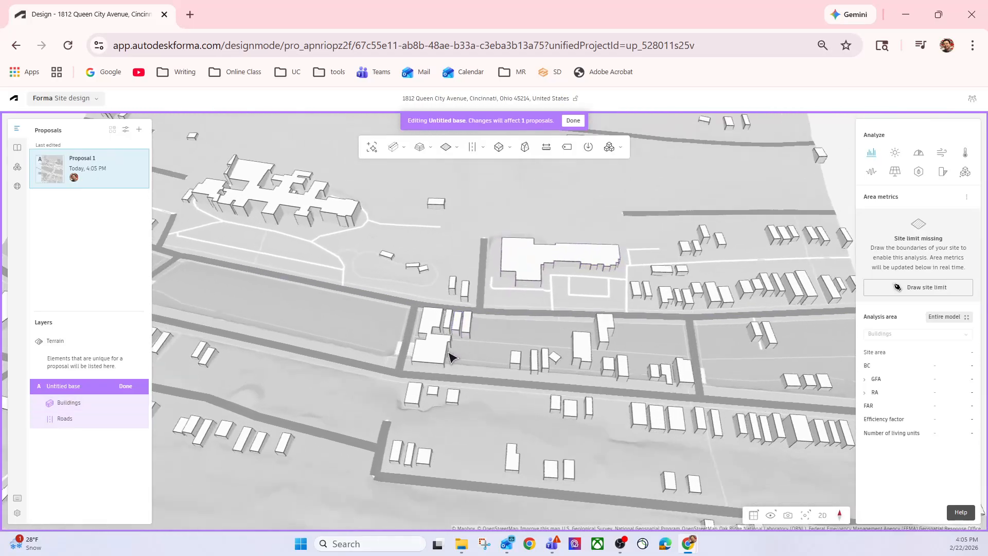
left_click_drag(397, 292, 620, 387)
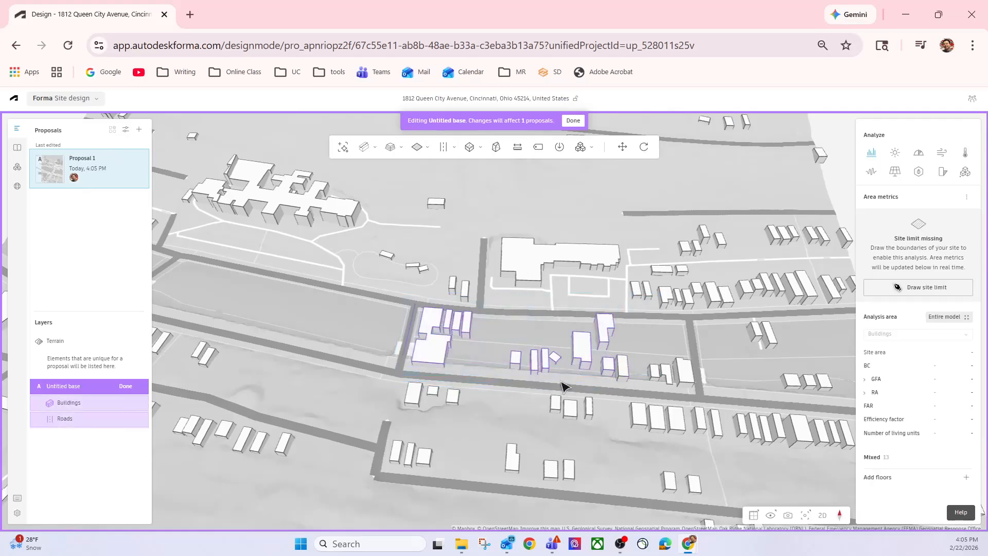
key("Delete")
left_click_drag(593, 340, 697, 395)
key("Delete")
right_click_drag(620, 377, 663, 345)
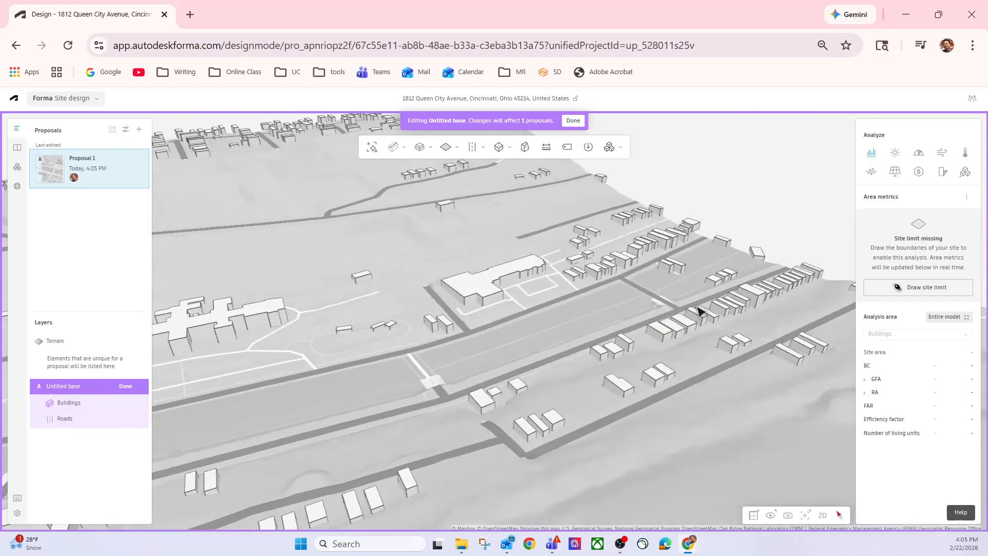
right_click_drag(622, 363, 700, 369)
Step: Finish editing the untitled base and return to the proposal
left_click(485, 146)
left_click(573, 121)
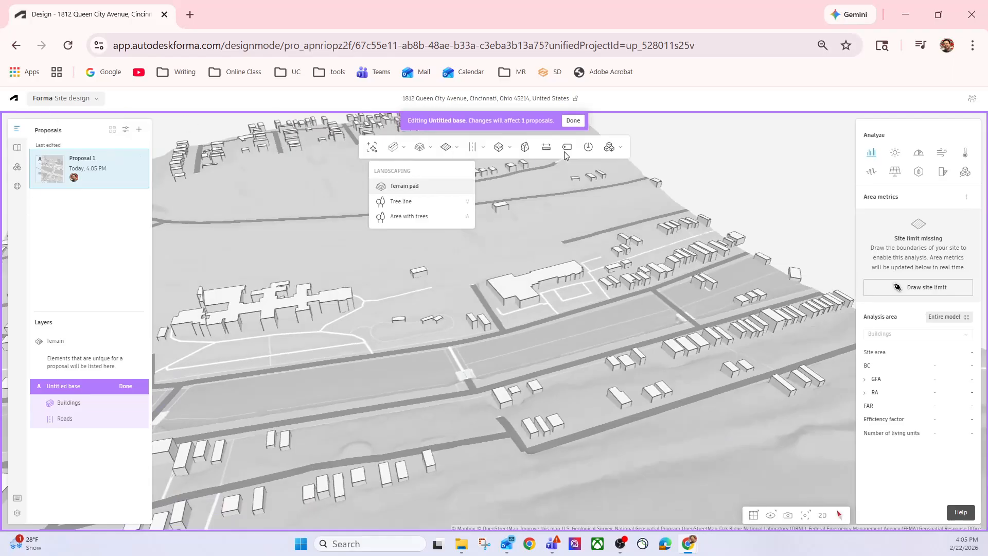
double_click(873, 135)
left_click(870, 136)
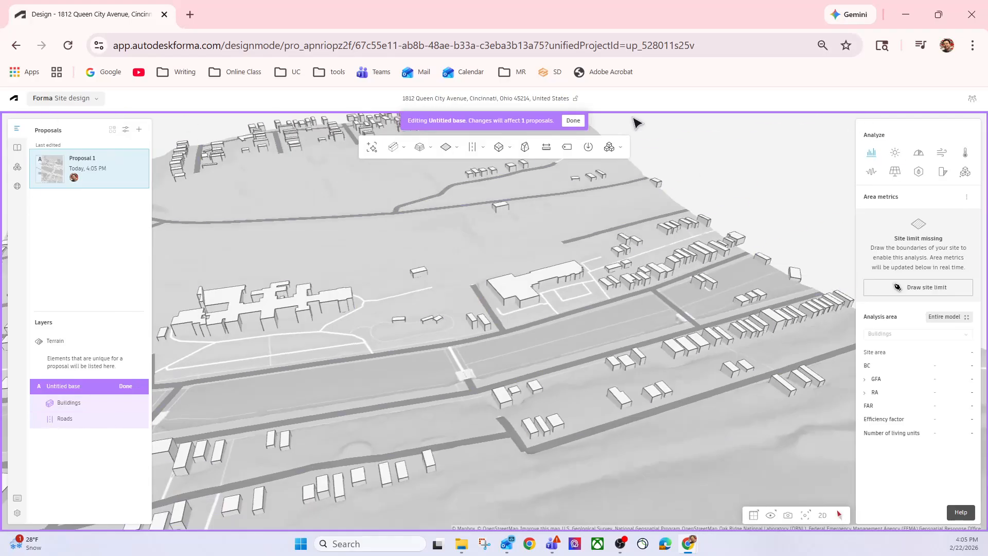
left_click(573, 121)
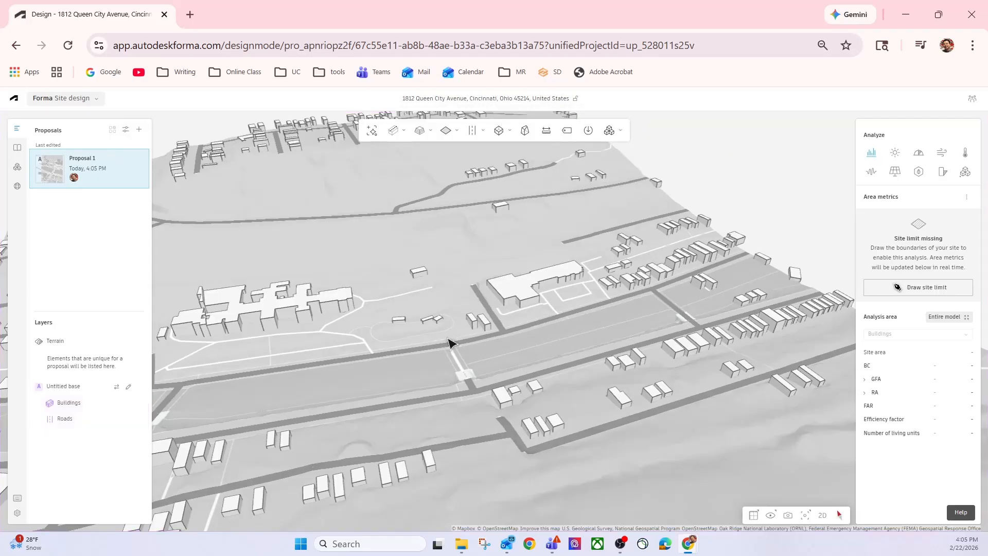
Step: Draw a freeform site limit of about 277,063 ft² around the two cleared blocks between the parallel roads, following the road edges
mouse_move(540, 313)
left_mouse_down()
mouse_move(576, 304)
mouse_move(540, 301)
left_mouse_up()
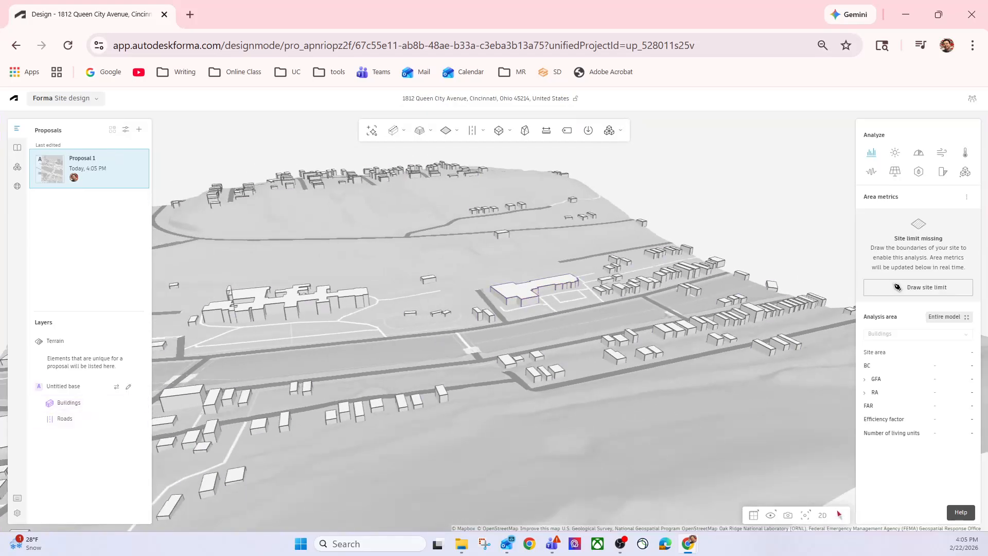
scroll(458, 346, "up", 5)
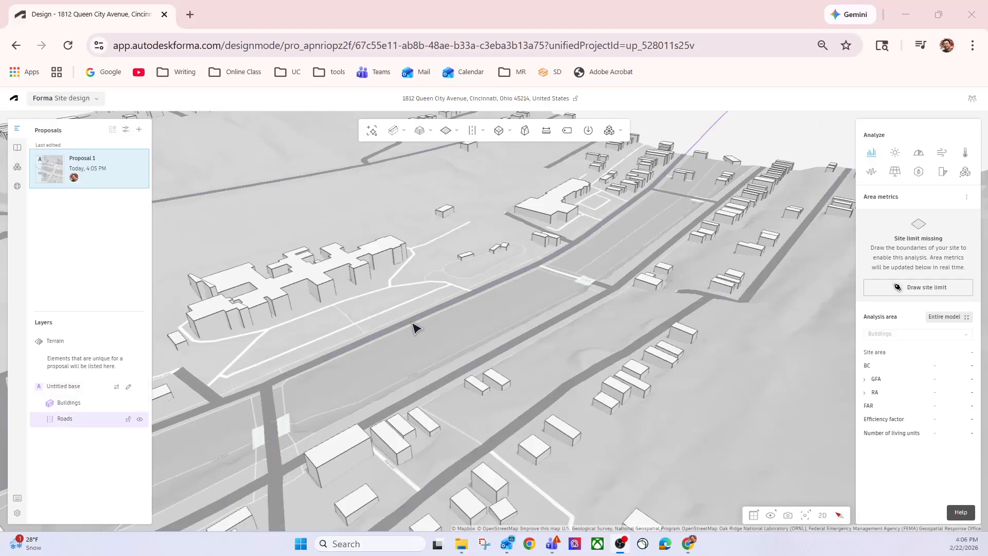
left_click_drag(836, 226, 934, 241)
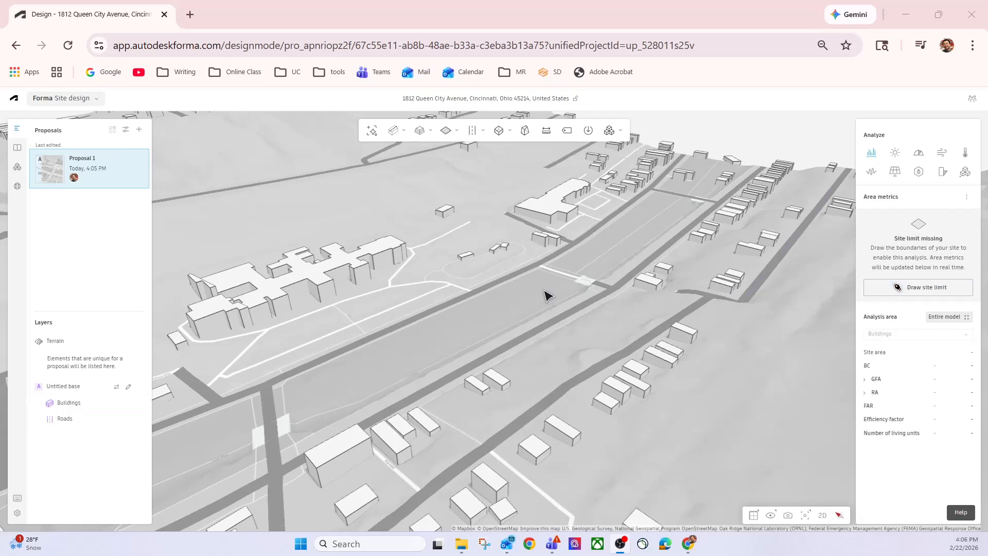
mouse_move(511, 261)
left_mouse_down()
mouse_move(517, 243)
mouse_move(505, 265)
left_mouse_up()
left_click_drag(898, 286, 977, 298)
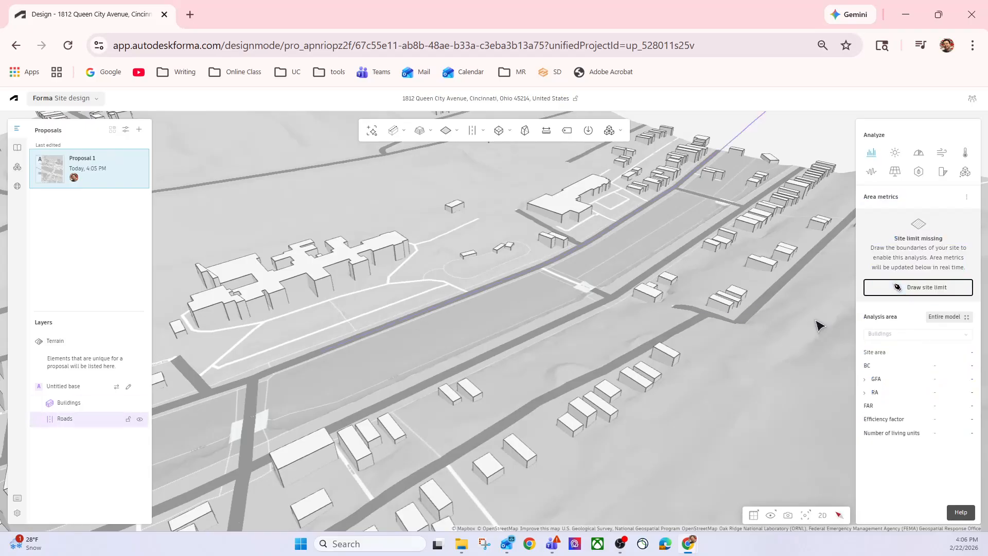
left_click(933, 291)
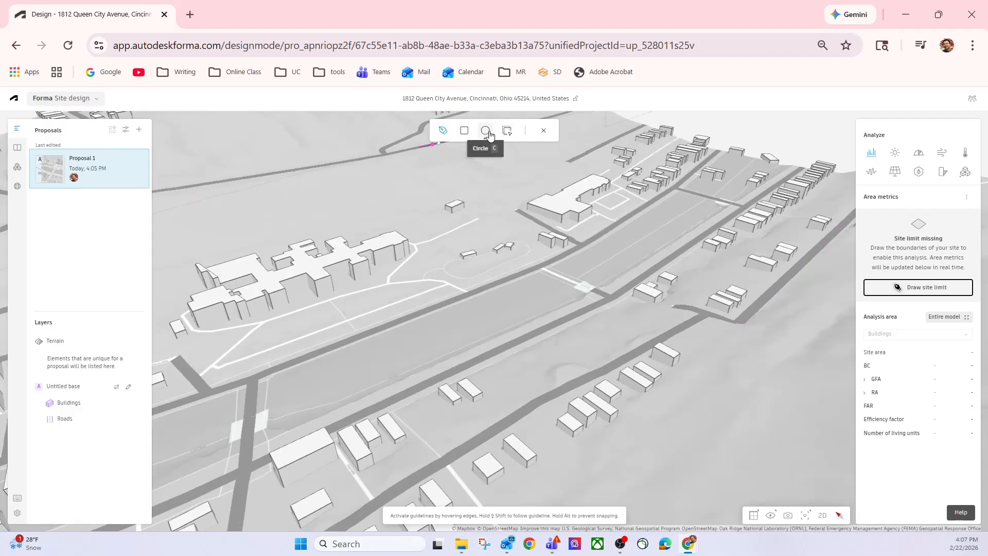
left_click(509, 131)
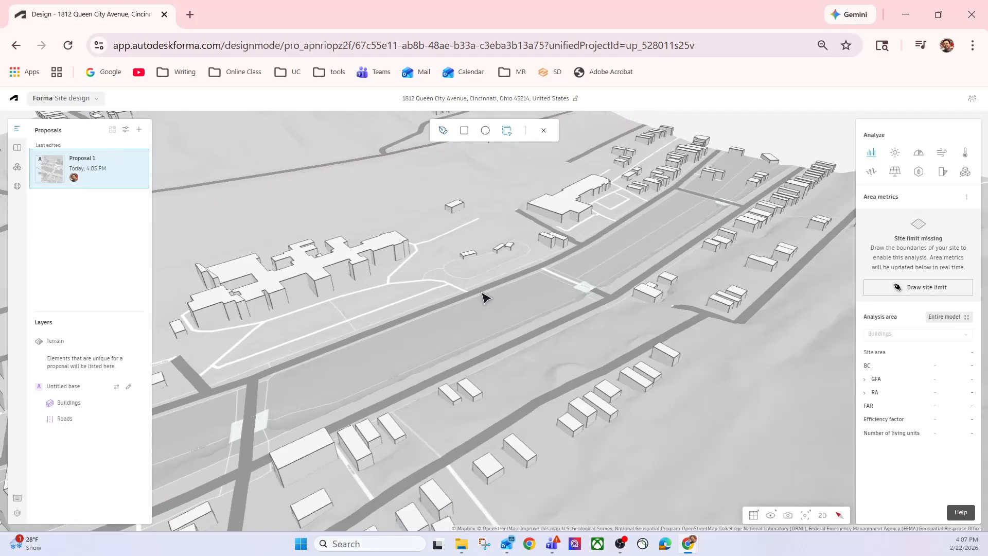
left_click(443, 130)
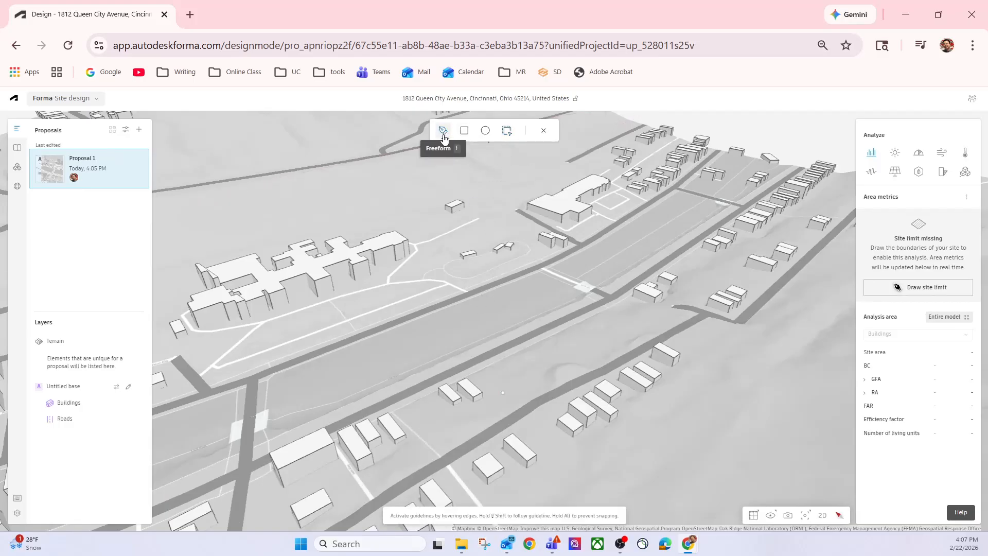
left_click(258, 381)
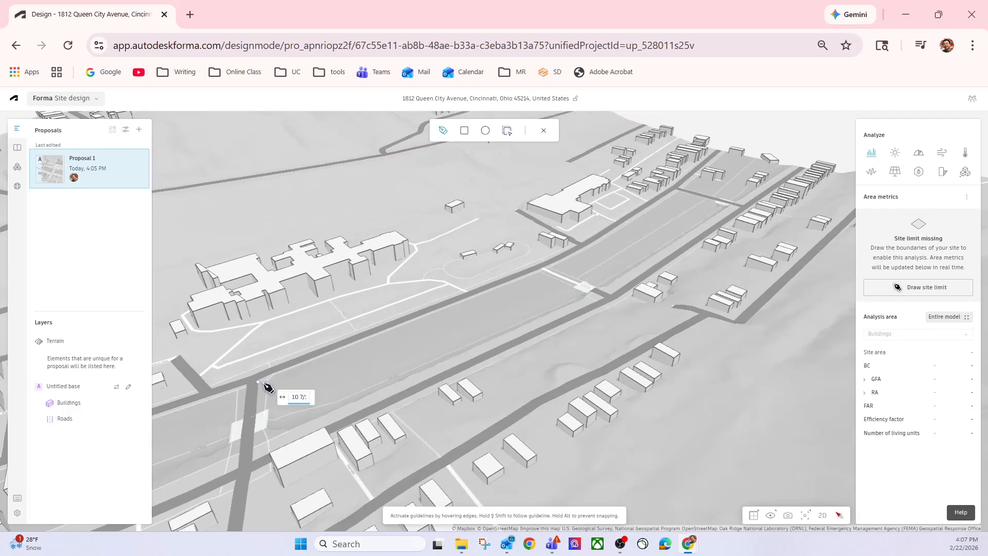
left_click(547, 271)
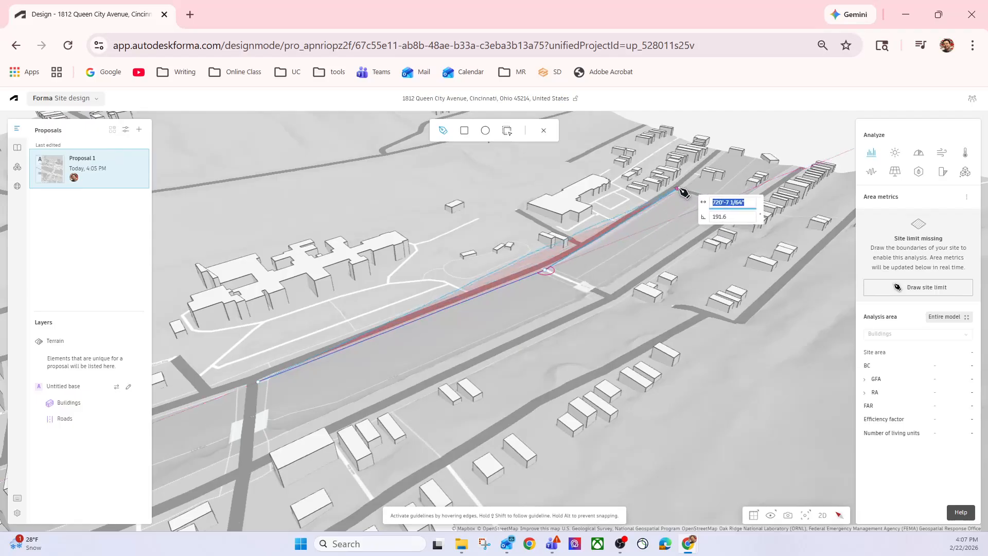
left_click(681, 193)
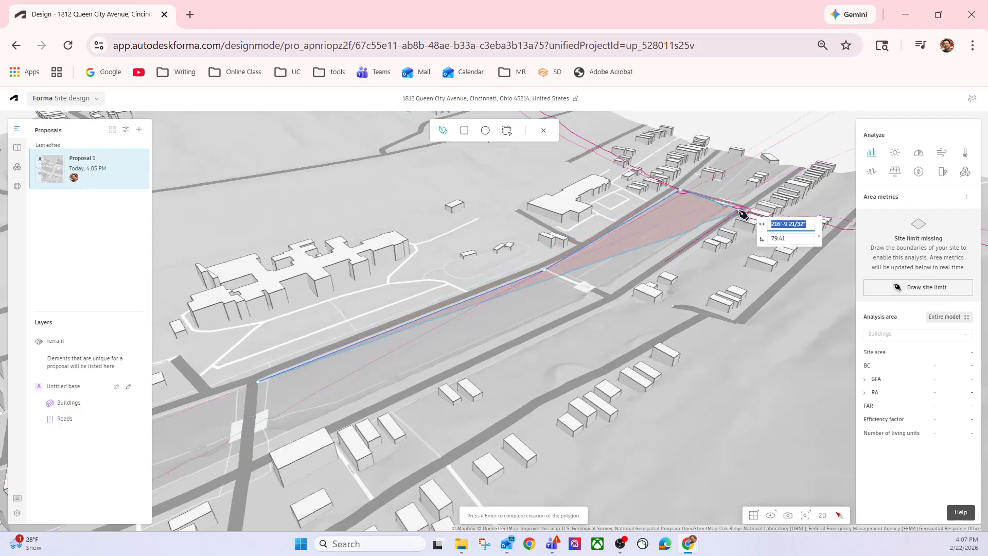
left_click(741, 206)
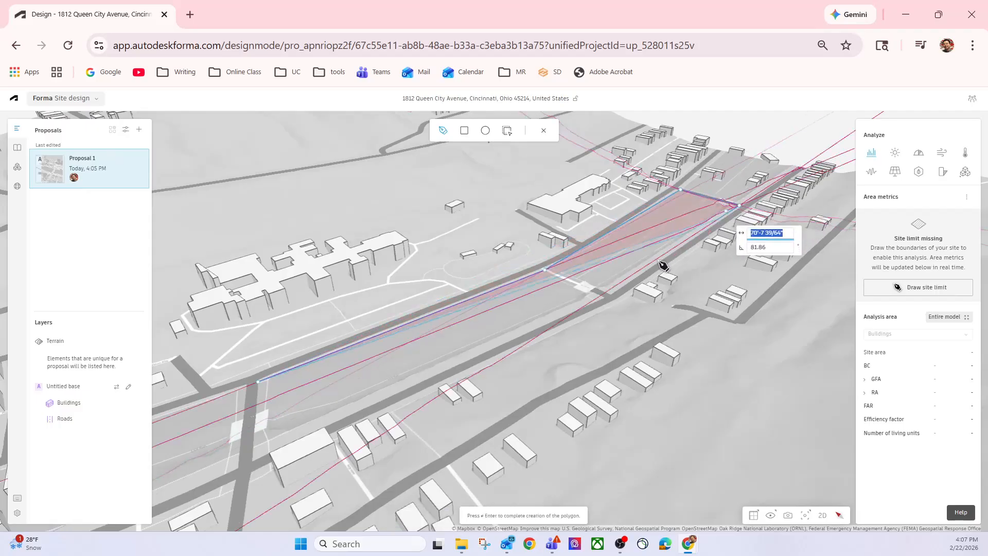
left_click(615, 290)
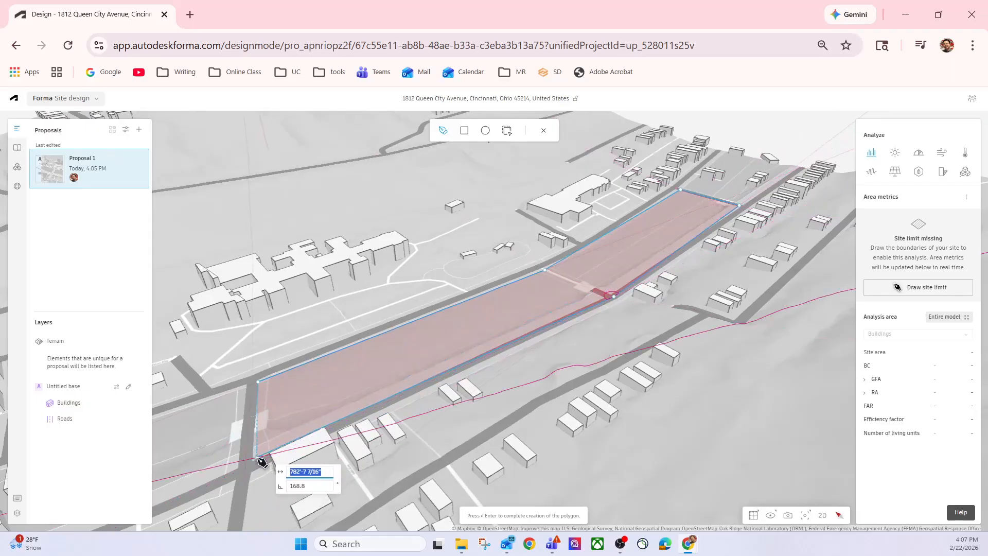
left_click(256, 457)
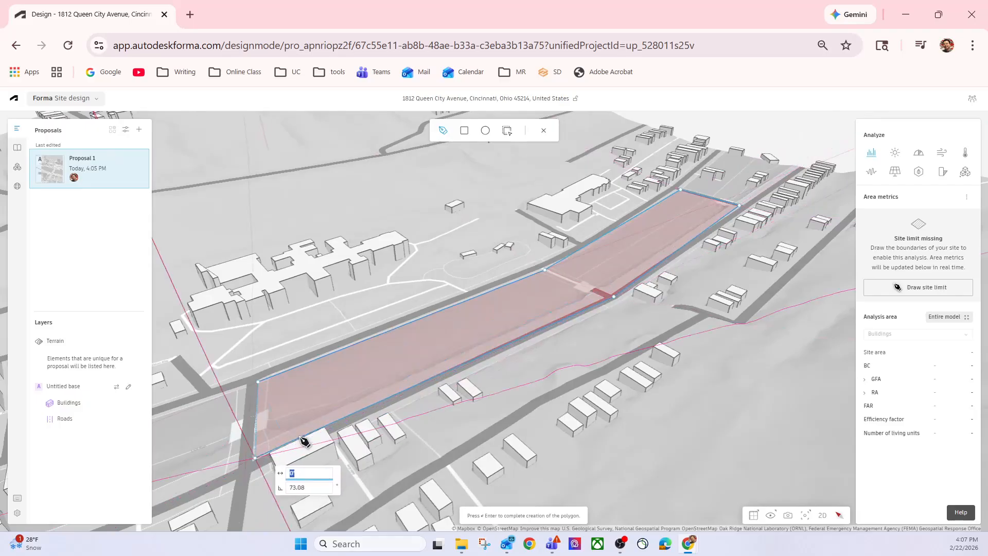
left_click(251, 418)
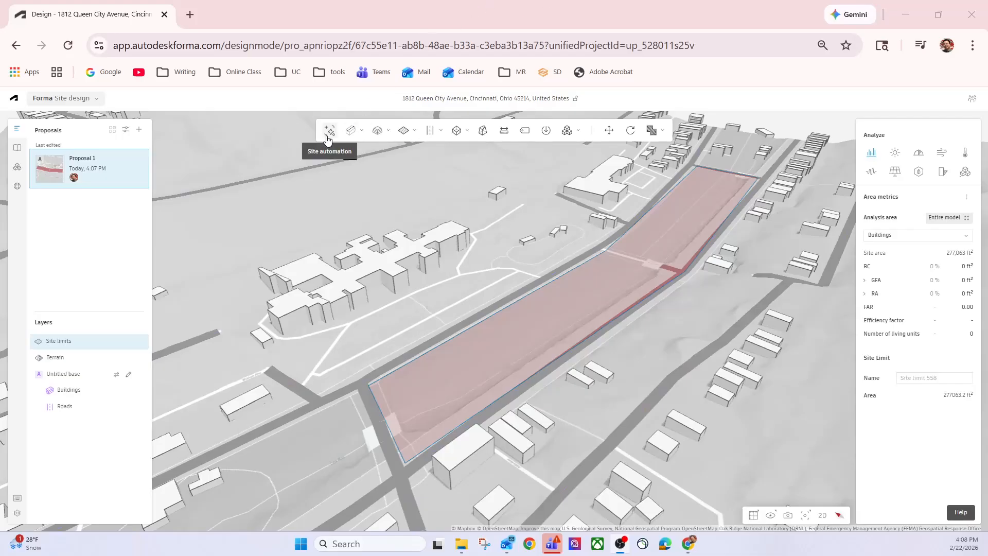
mouse_move(327, 140)
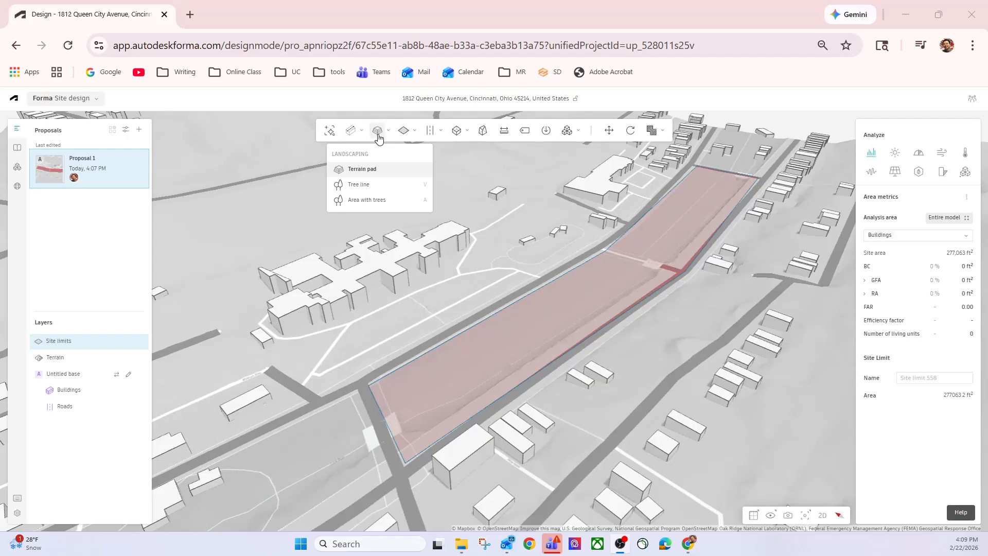
mouse_move(442, 133)
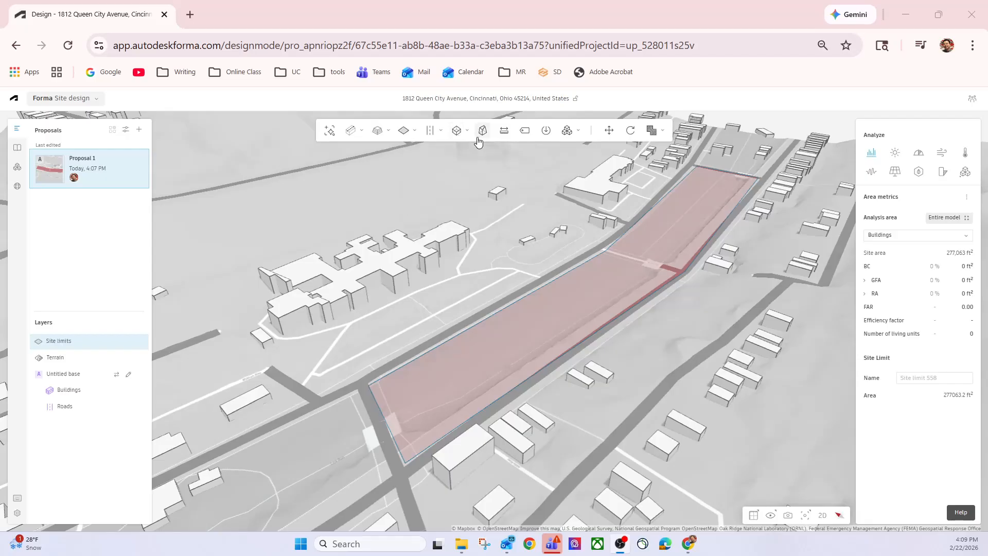
left_click(330, 132)
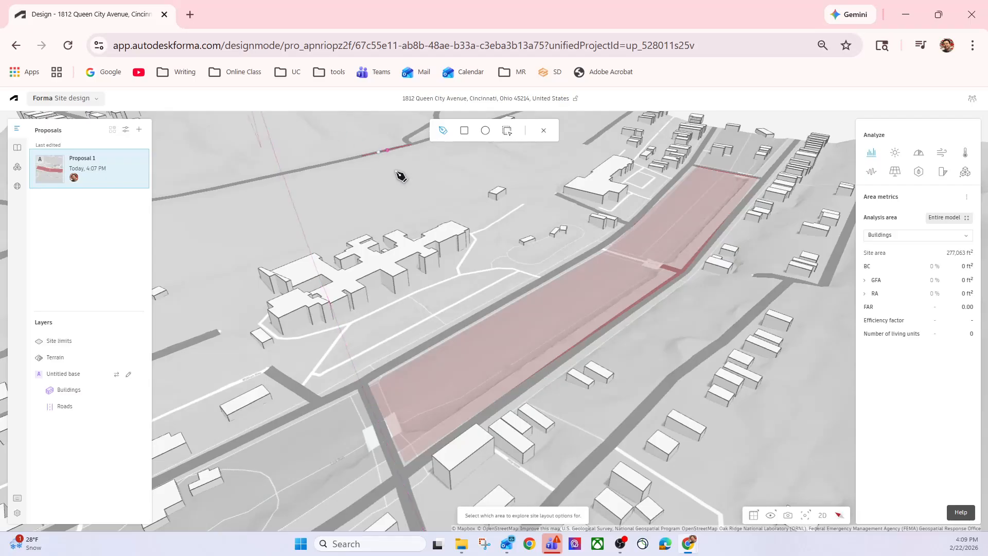
left_click(475, 326)
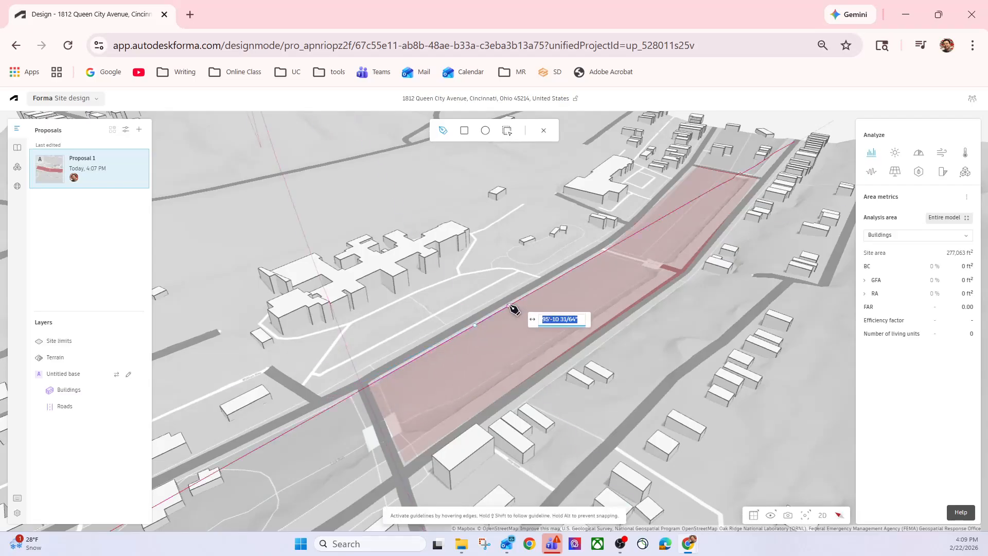
key("Escape")
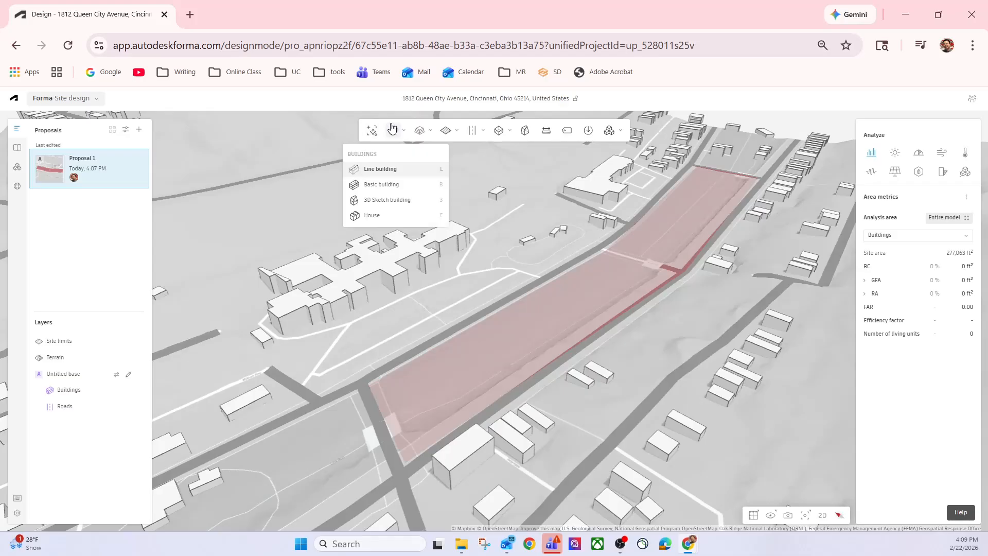
Step: Generate a building layout with Site automation, using the existing site limit as the area to explore
left_click(372, 131)
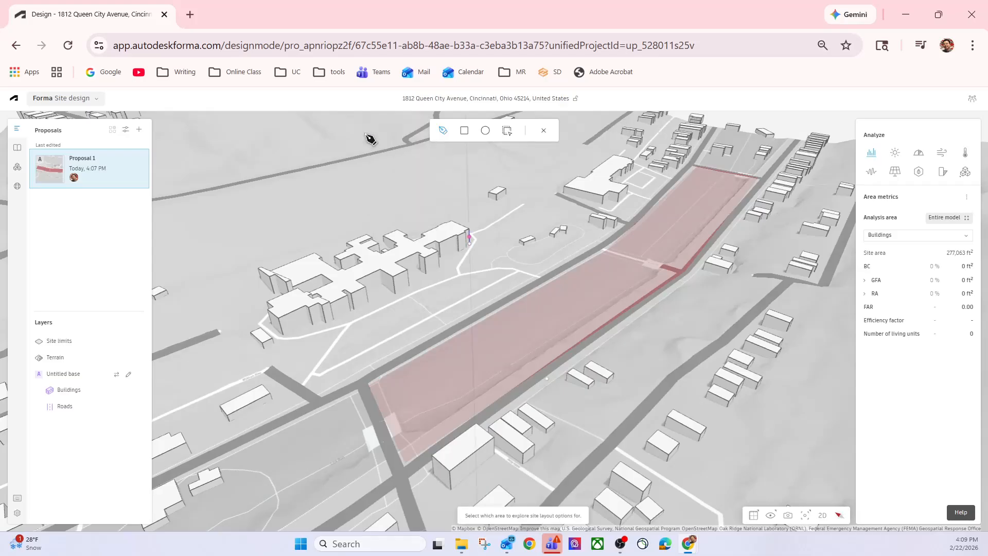
left_click(506, 130)
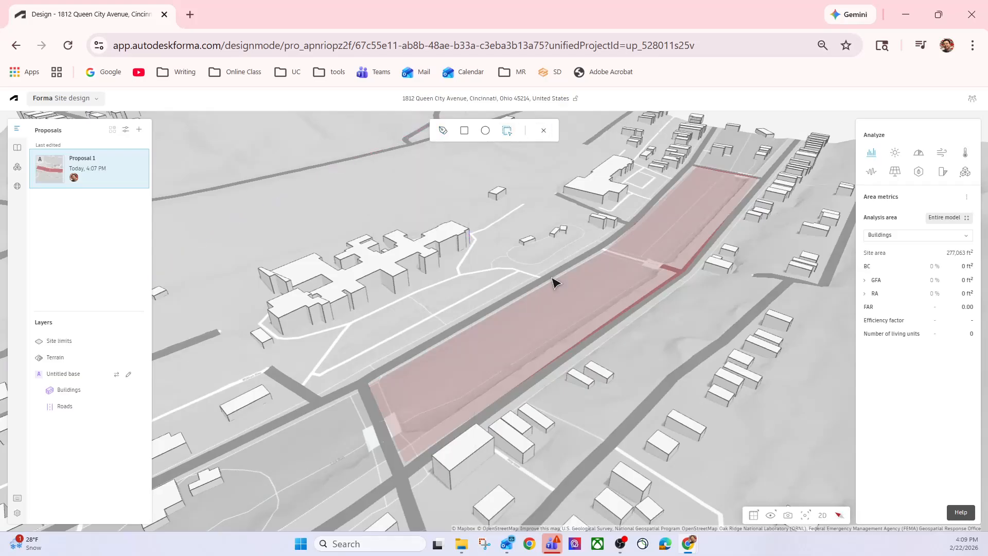
left_click(656, 299)
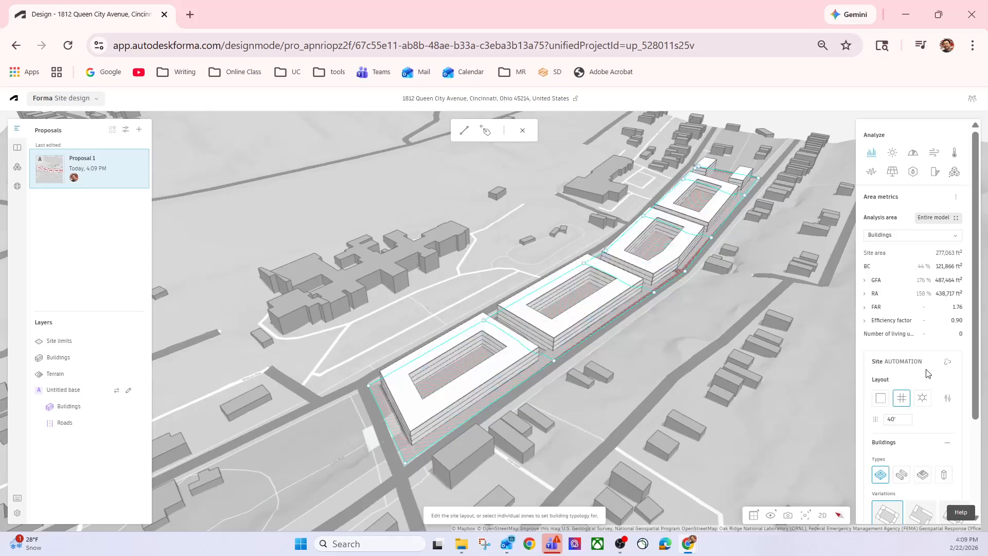
Step: Try the alternative variations of the courtyard building type across the generated layout and return to the fully enclosed courtyard variation
scroll(970, 344, "down", 3)
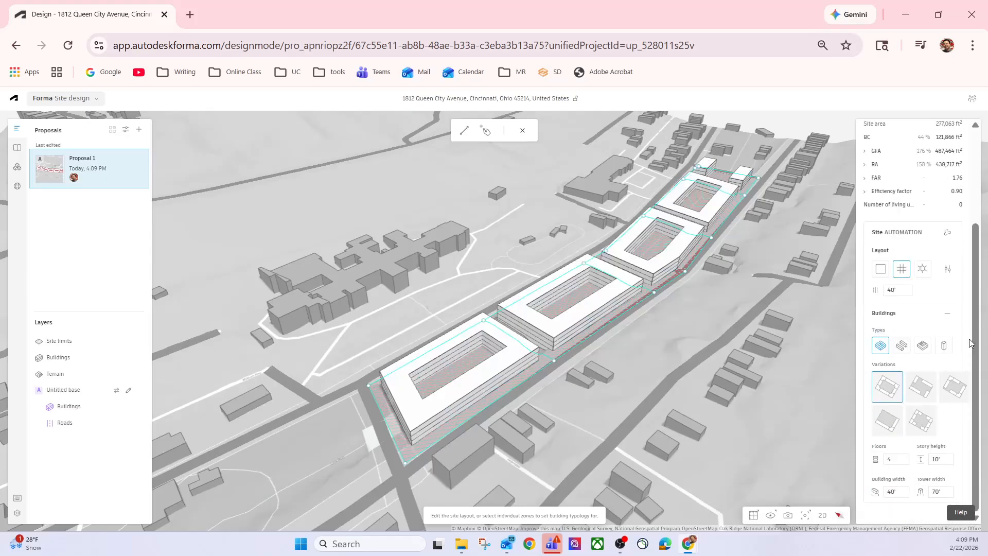
left_click_drag(755, 239, 536, 308)
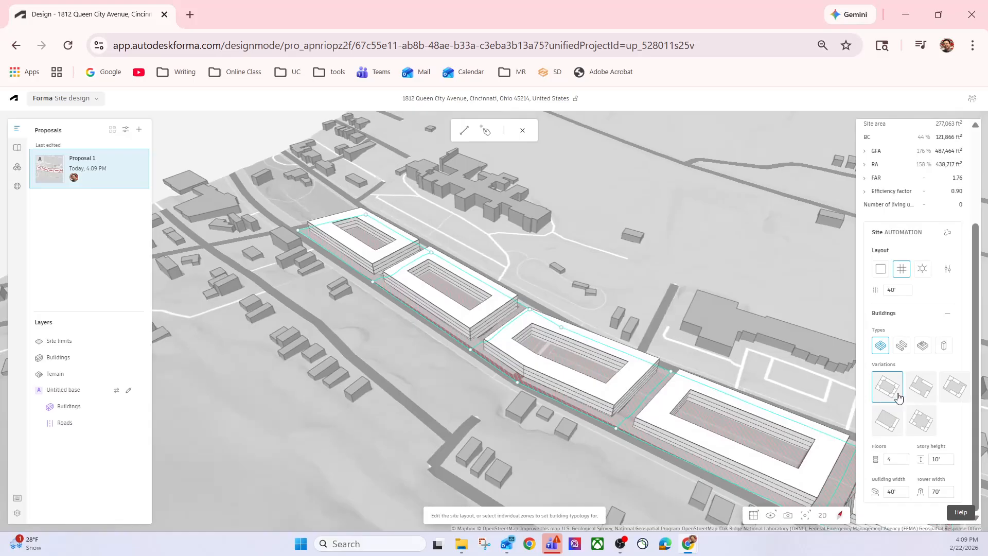
left_click(926, 395)
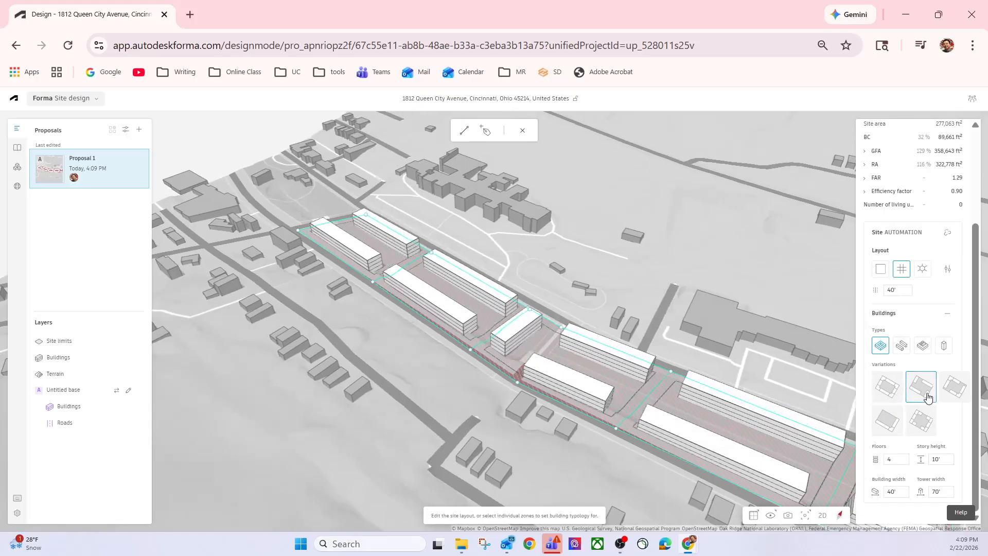
left_click(950, 393)
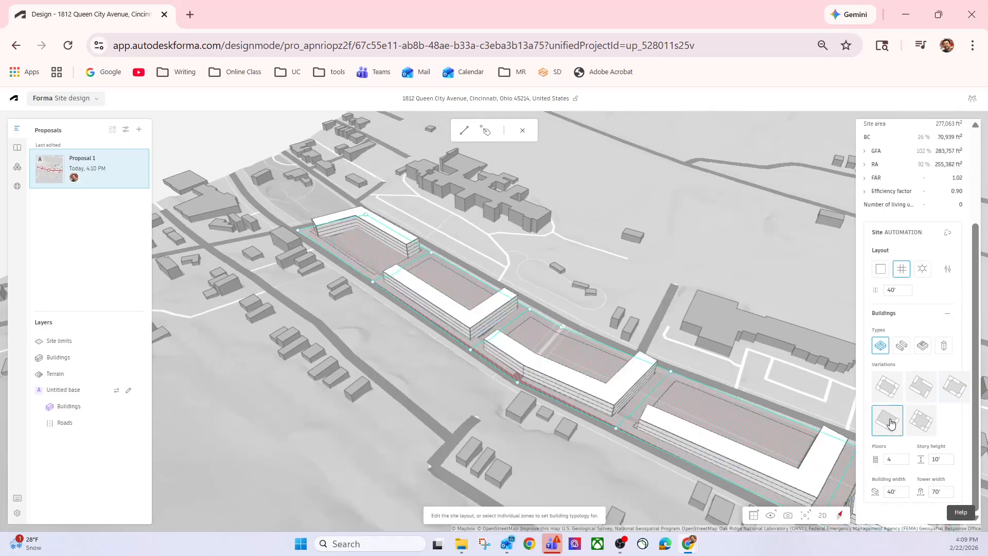
left_click(915, 423)
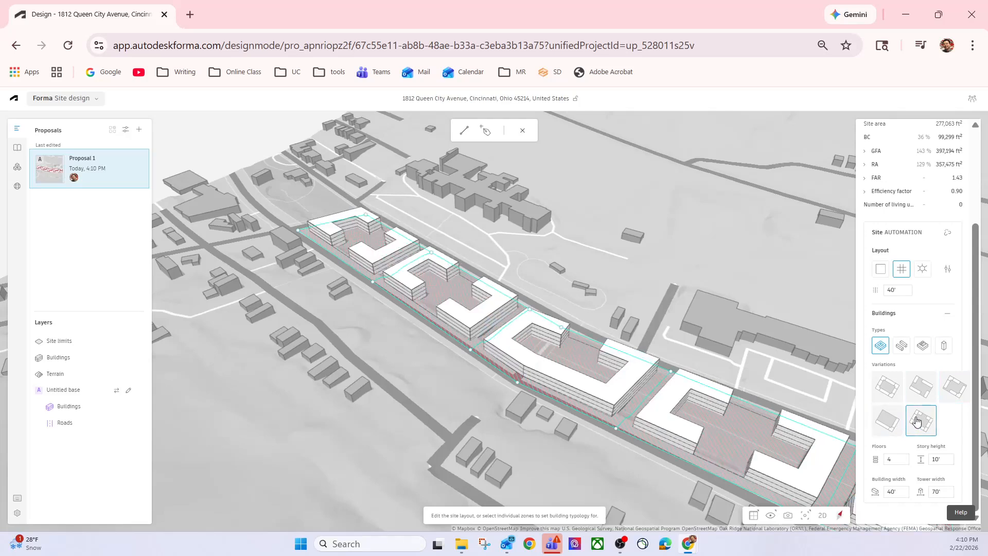
left_click(884, 389)
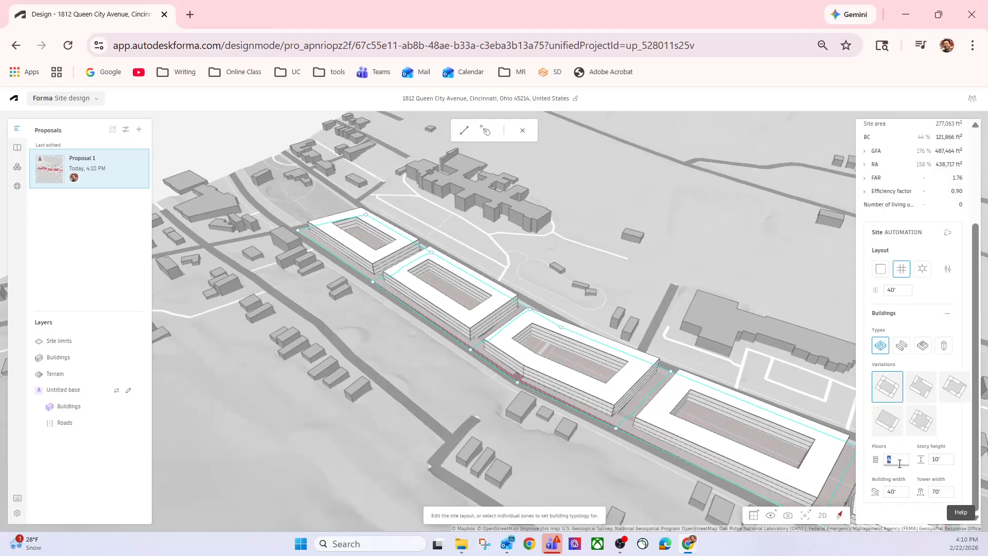
Step: Set the generated buildings to 6 floors and apply the L-shaped variation of the courtyard type
type("6")
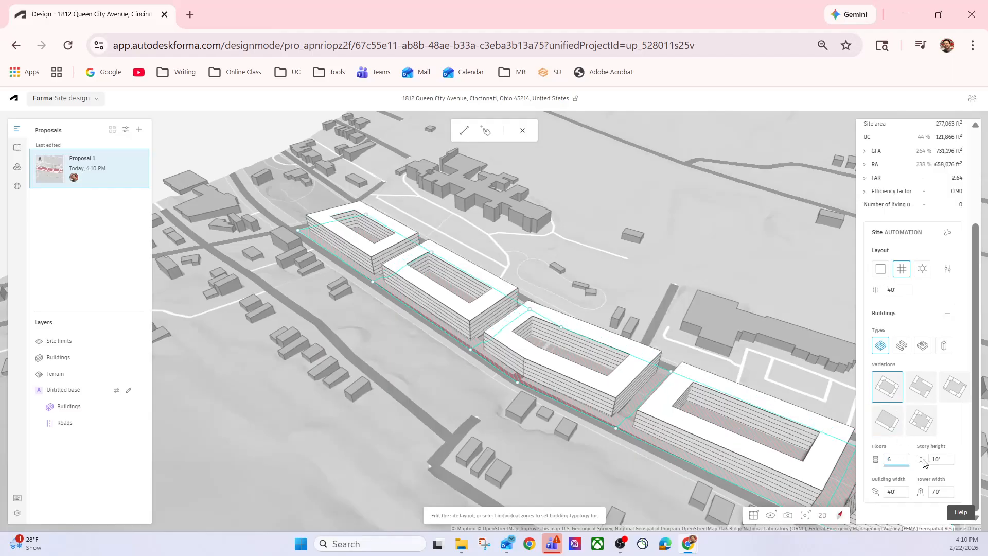
left_click(945, 456)
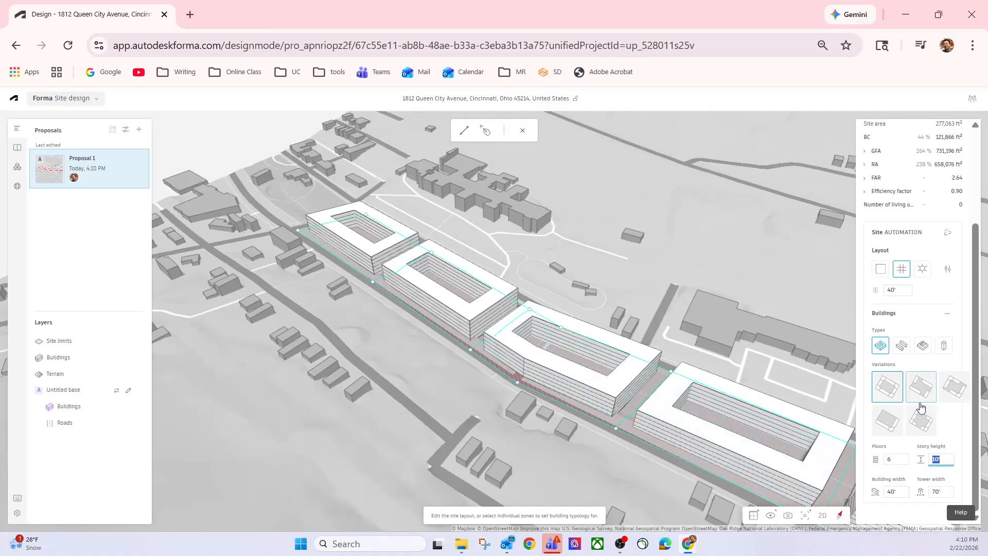
left_click(888, 420)
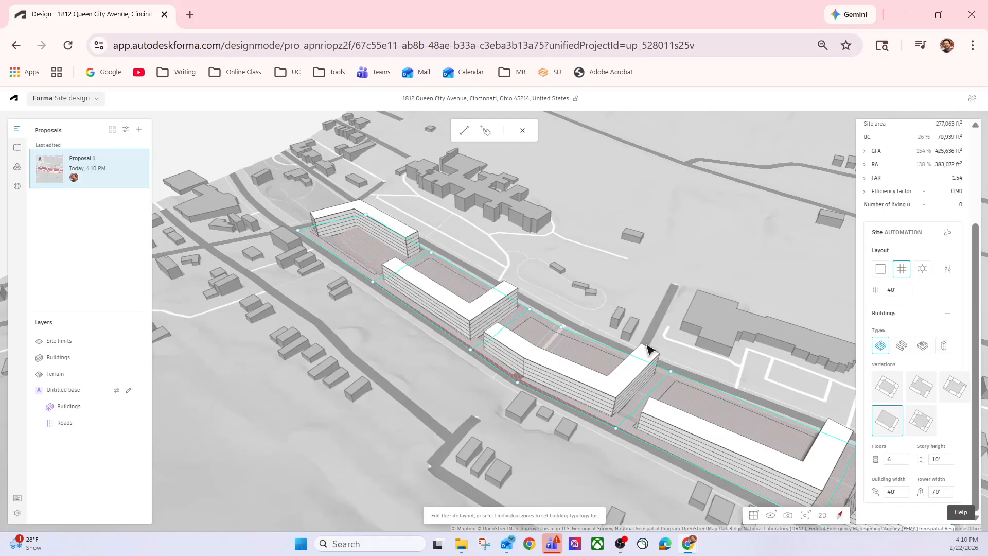
Step: Change the building type to parallel slabs, compare its three variations and apply the second, which combines perpendicular and lengthwise slabs
left_click(902, 346)
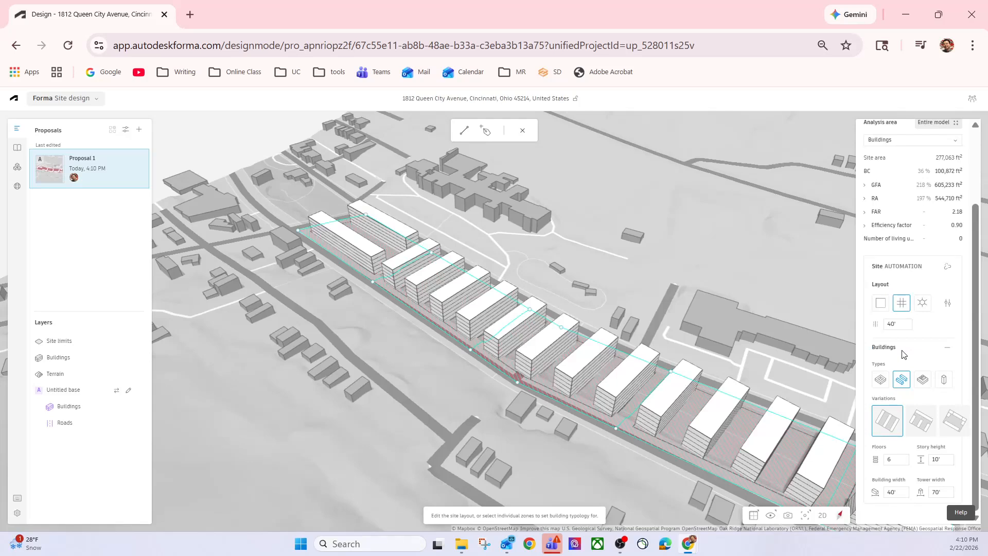
left_click(921, 427)
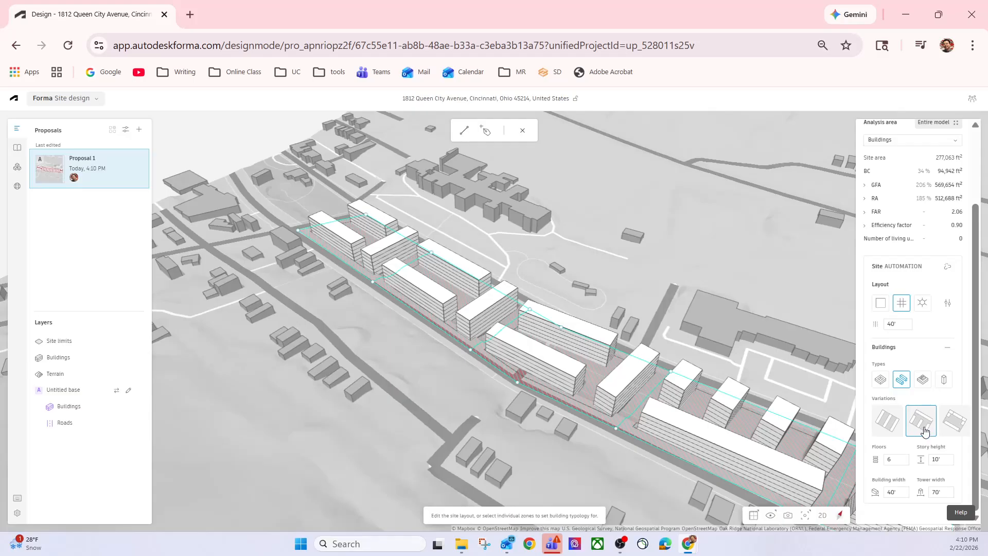
left_click(957, 432)
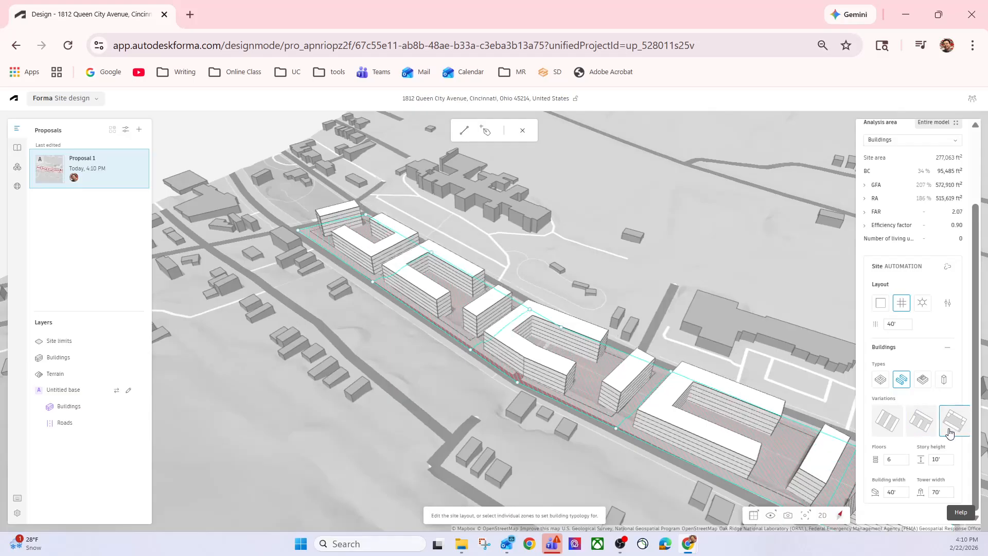
left_click(885, 432)
left_click(920, 433)
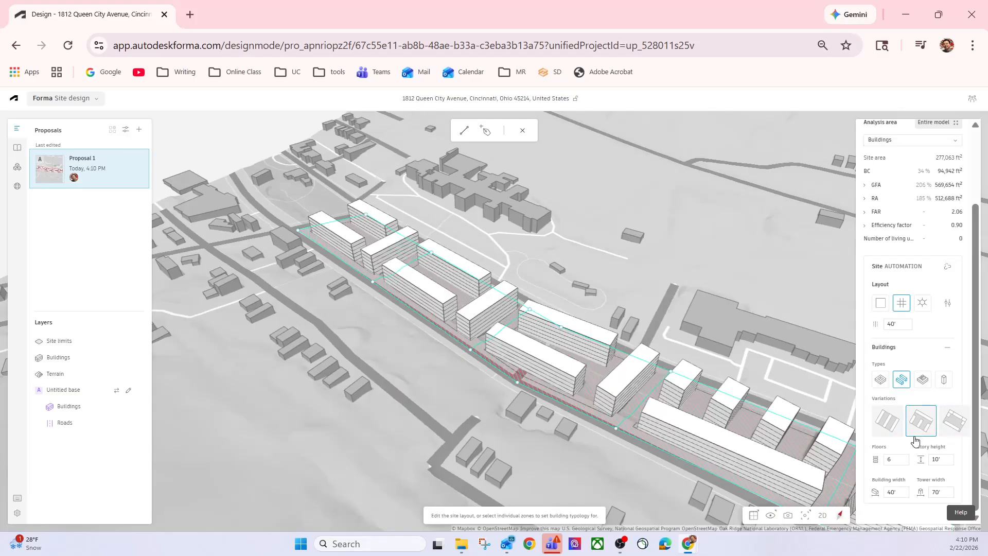
Step: Preview the third building type, then change the generated buildings to the tower type and set them to 20 floors
left_click(924, 380)
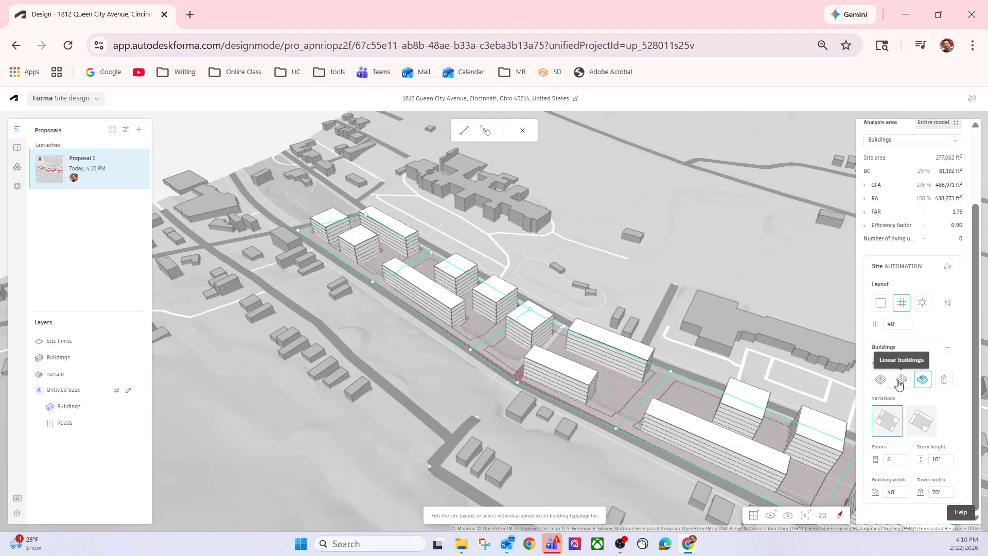
left_click(945, 380)
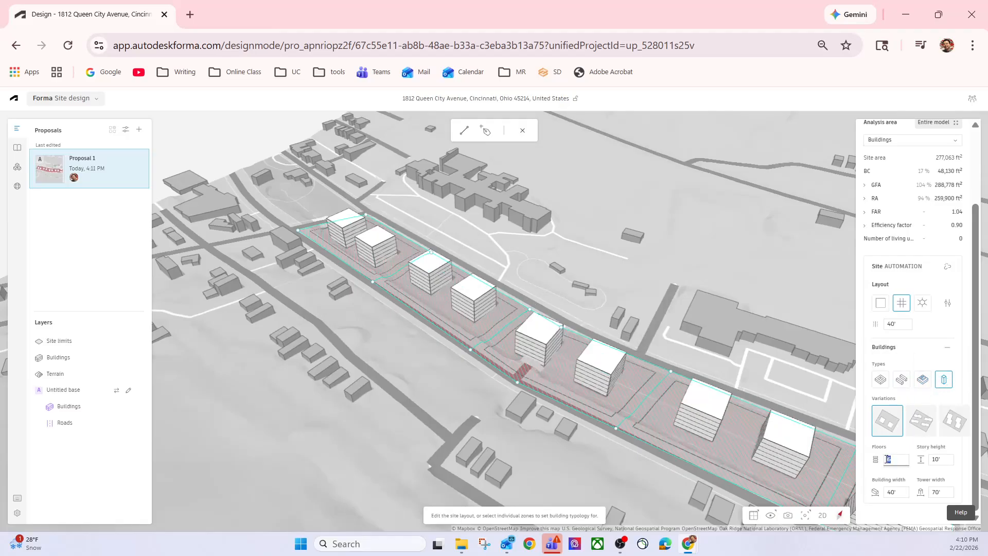
type("20")
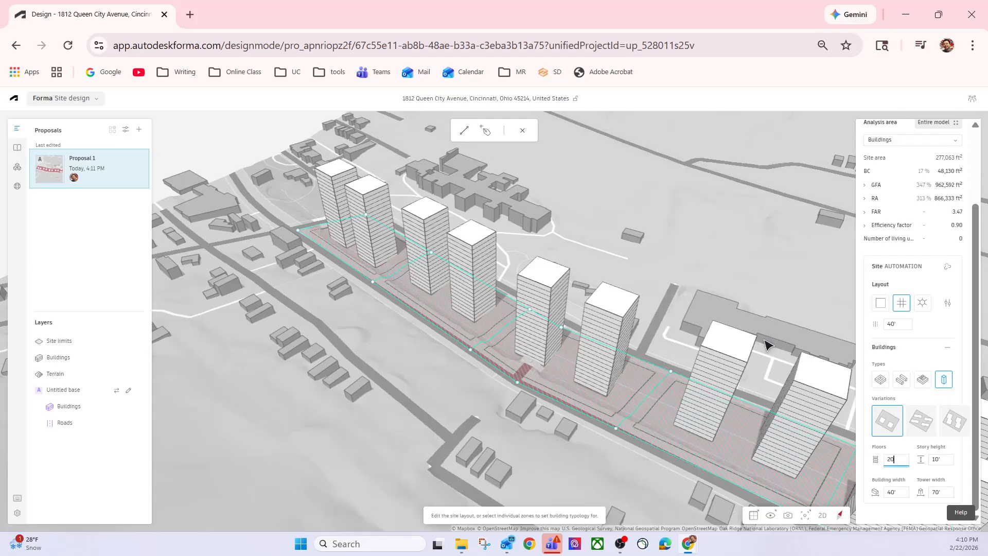
right_click_drag(751, 247, 707, 238)
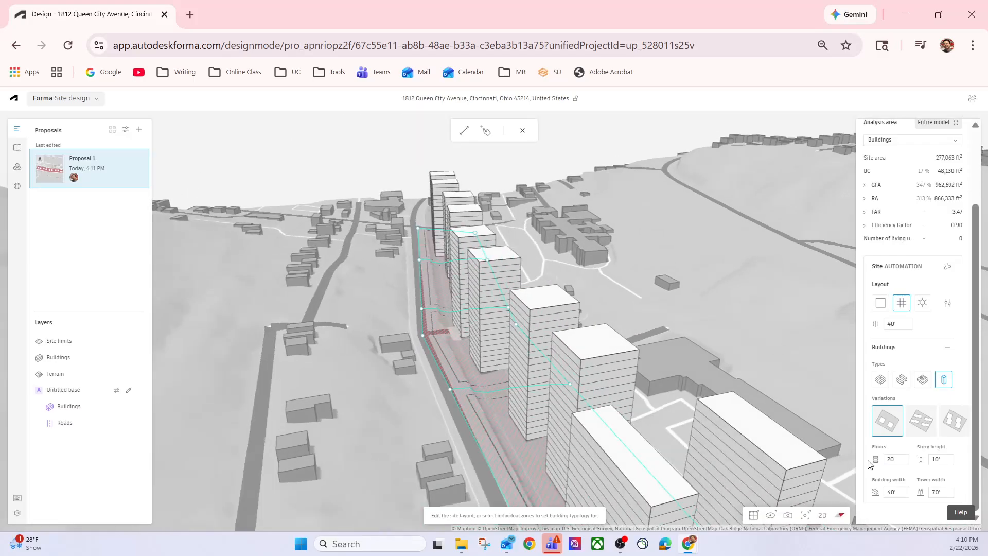
Step: Reduce the towers to 5 floors, apply the second tower variation and set that variation to 12 floors
type("5")
key("Tab")
left_click(921, 421)
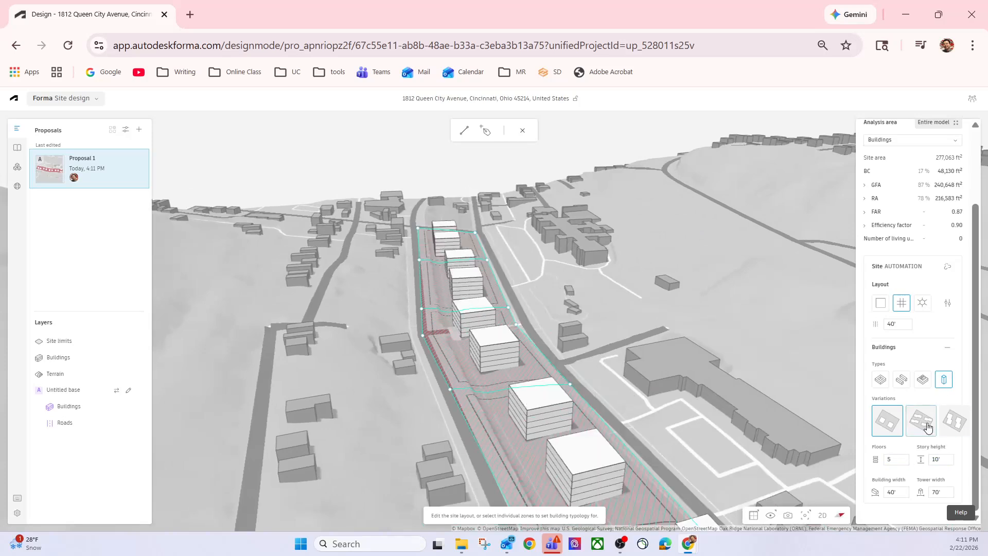
right_click_drag(518, 315, 553, 314)
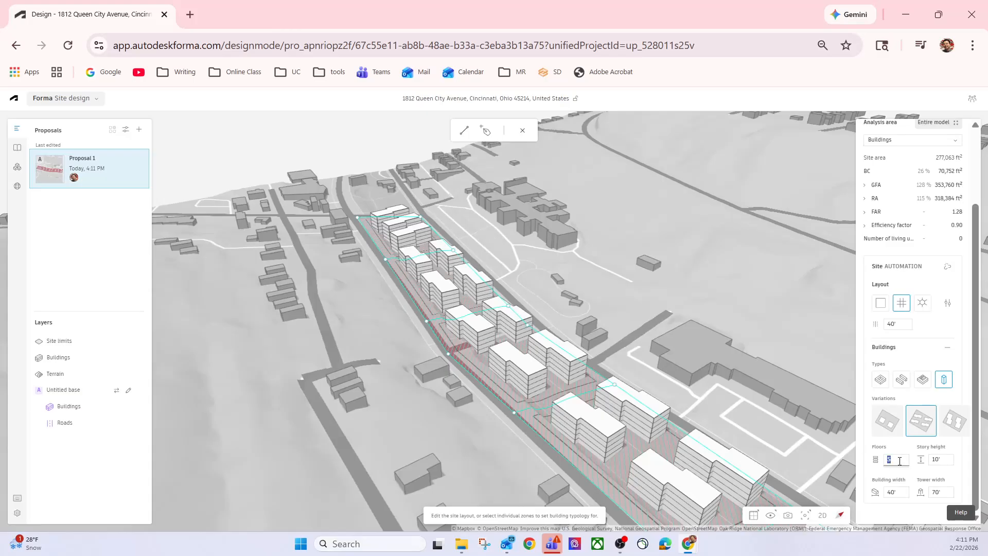
type("12")
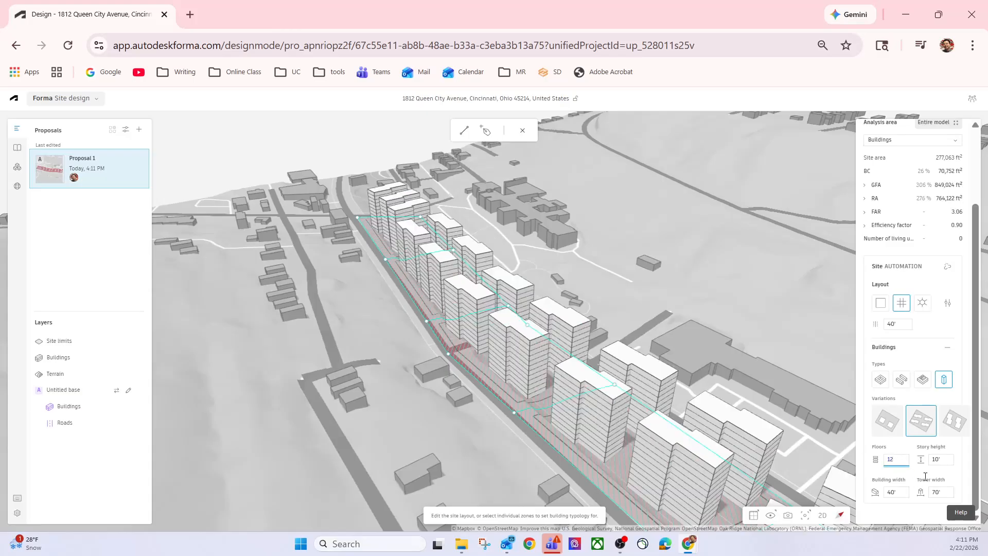
mouse_move(608, 325)
right_mouse_down()
mouse_move(599, 346)
mouse_move(615, 333)
right_mouse_up()
scroll(926, 265, "up", 2)
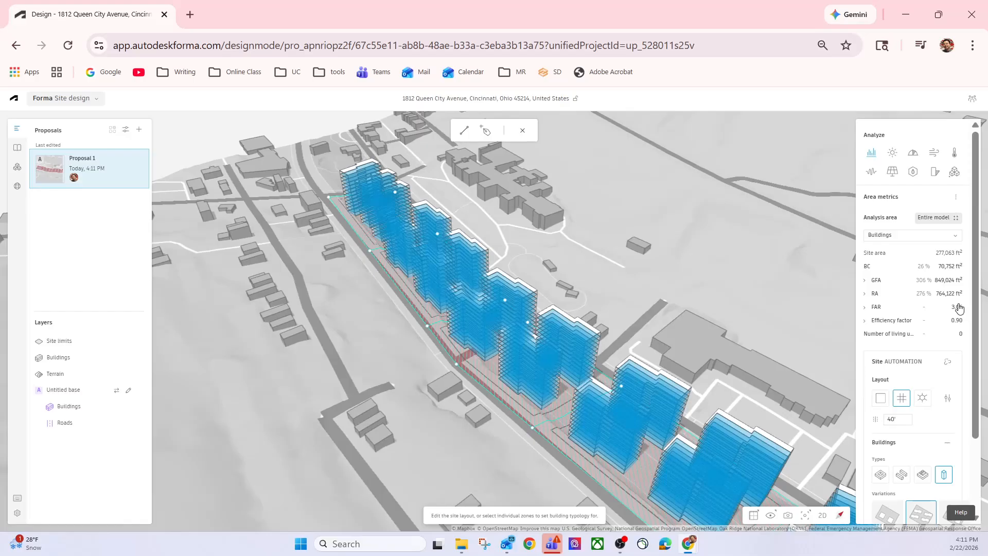
scroll(926, 427, "down", 2)
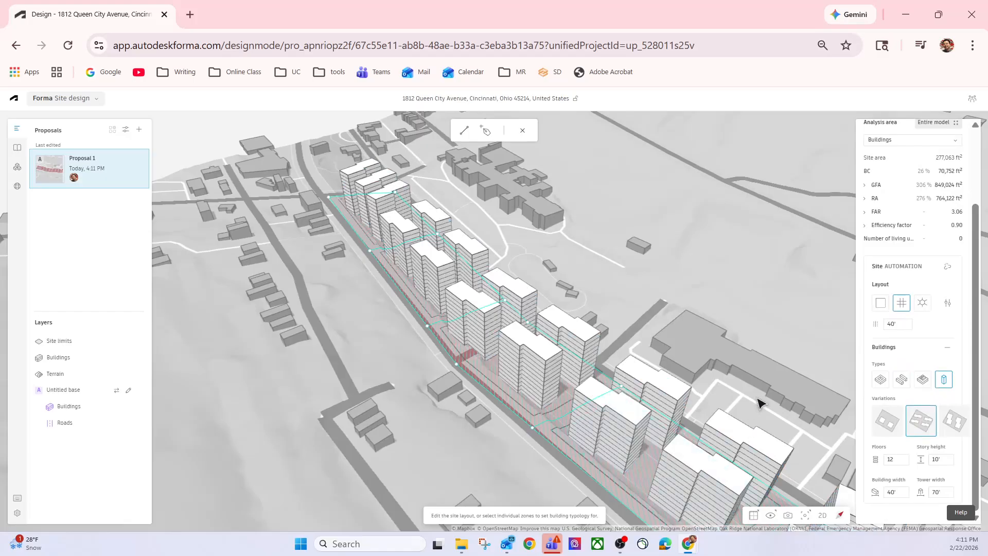
Step: Compare the third and first tower variations across the site and return to the second variation
right_click_drag(757, 399, 757, 383)
left_click_drag(763, 344, 613, 254)
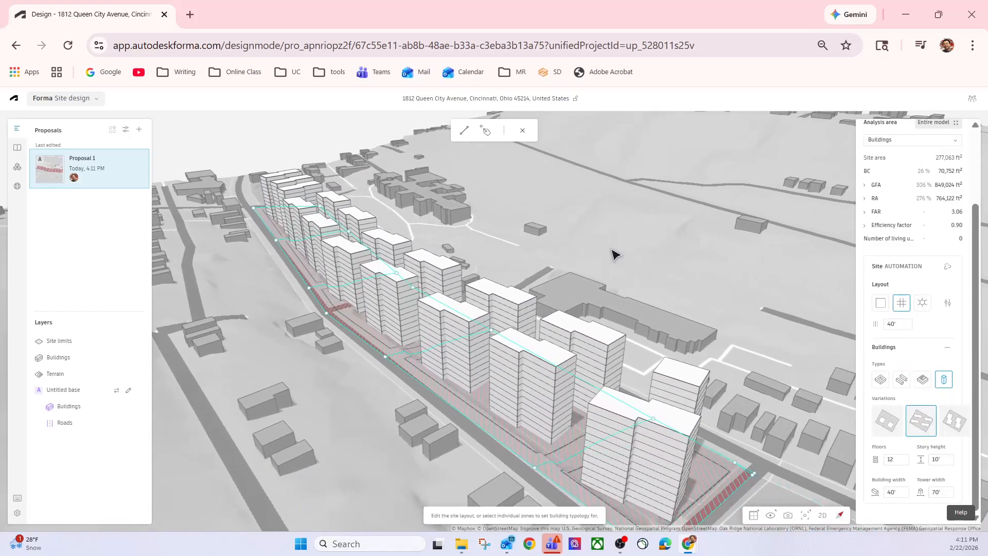
left_click(960, 431)
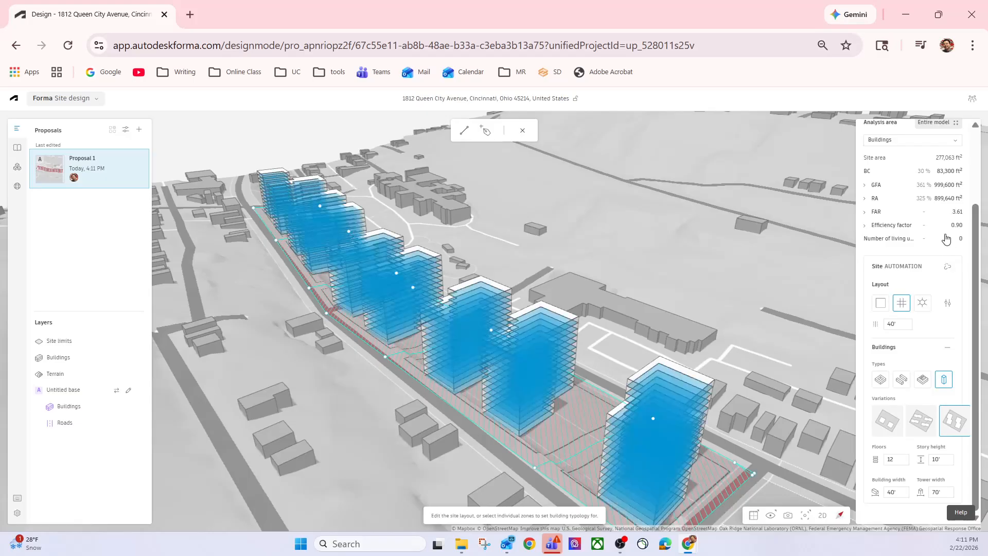
right_click_drag(741, 375, 828, 416)
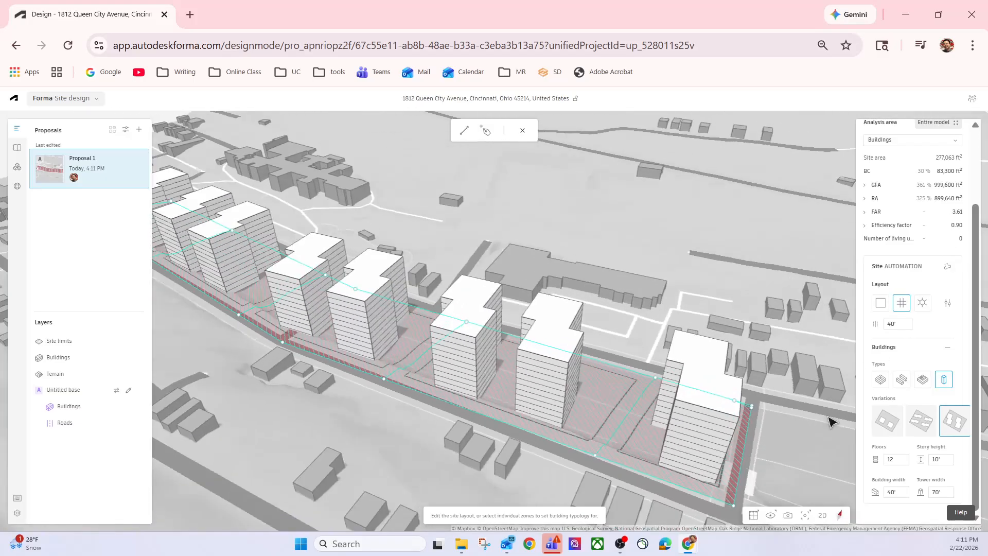
left_click(884, 421)
left_click(911, 421)
right_click_drag(651, 288, 620, 258)
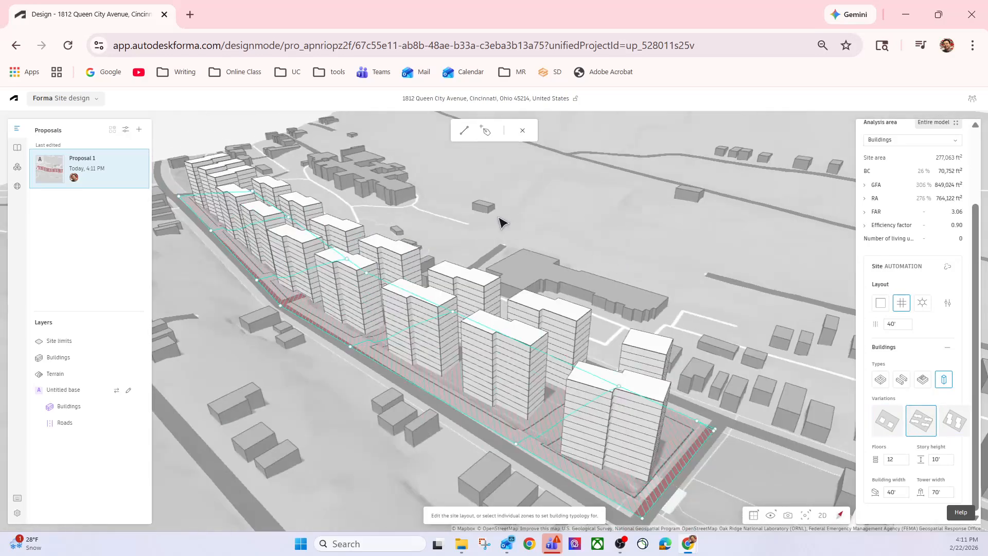
right_click_drag(501, 221, 501, 238)
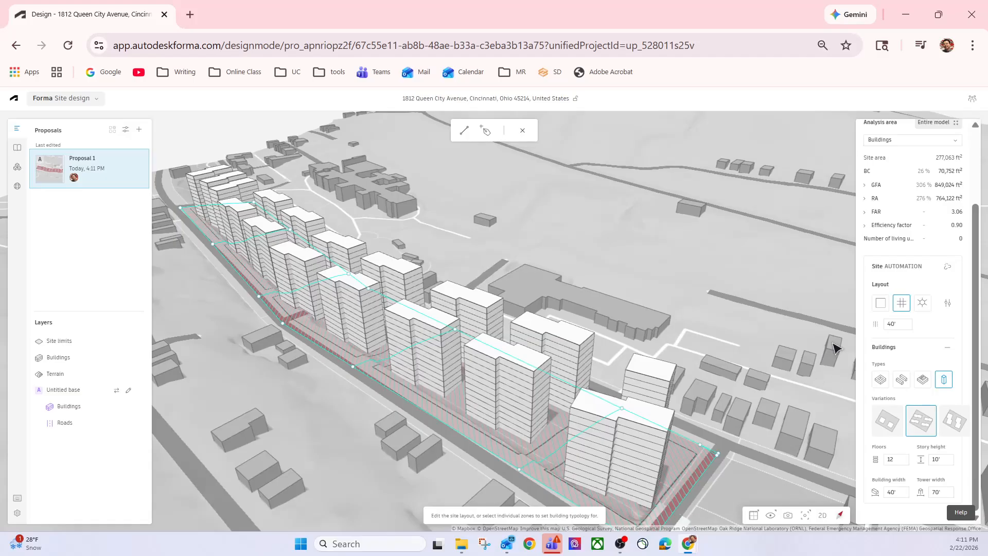
Step: Change the generated buildings back to the courtyard type and inspect the enclosed blocks from several angles
left_click(881, 379)
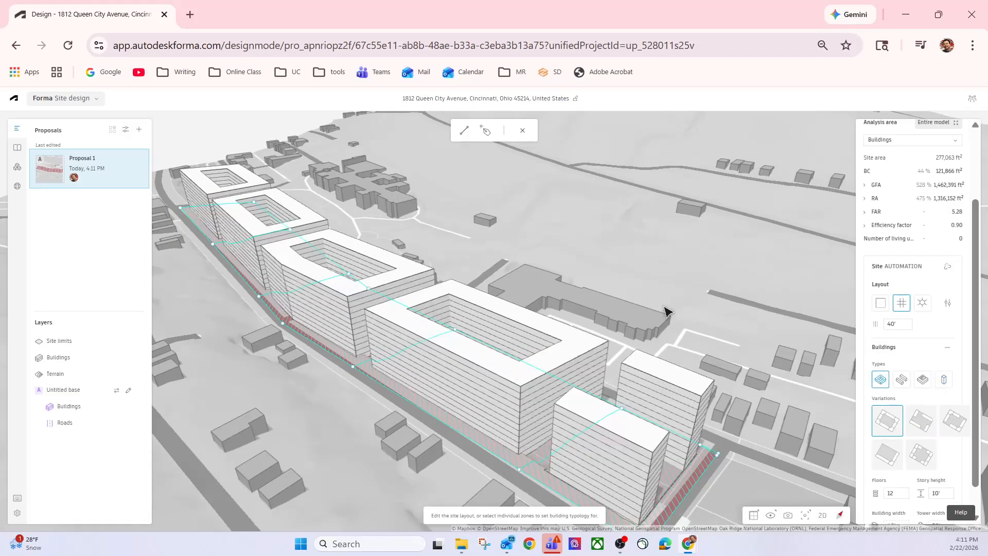
right_click_drag(612, 269, 591, 268)
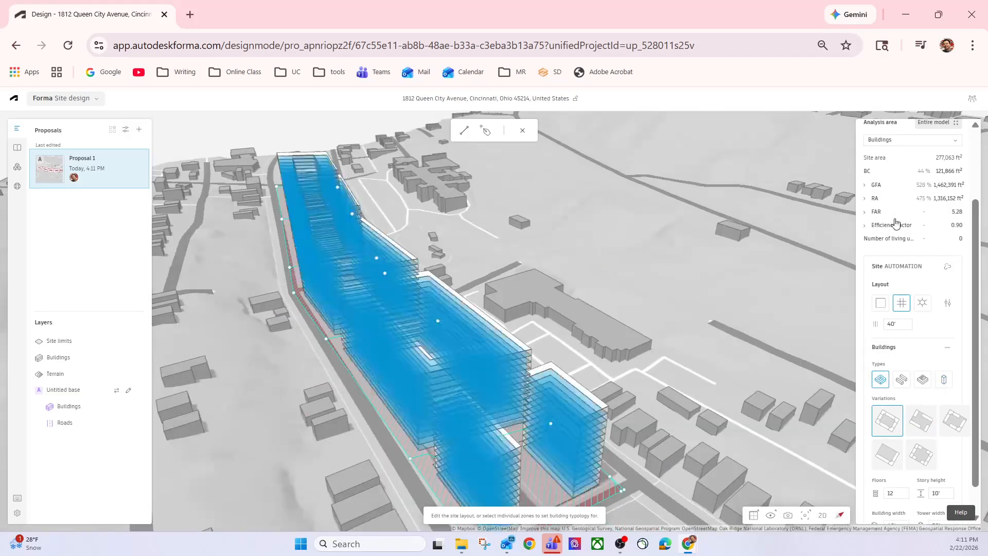
right_click_drag(775, 272, 693, 280)
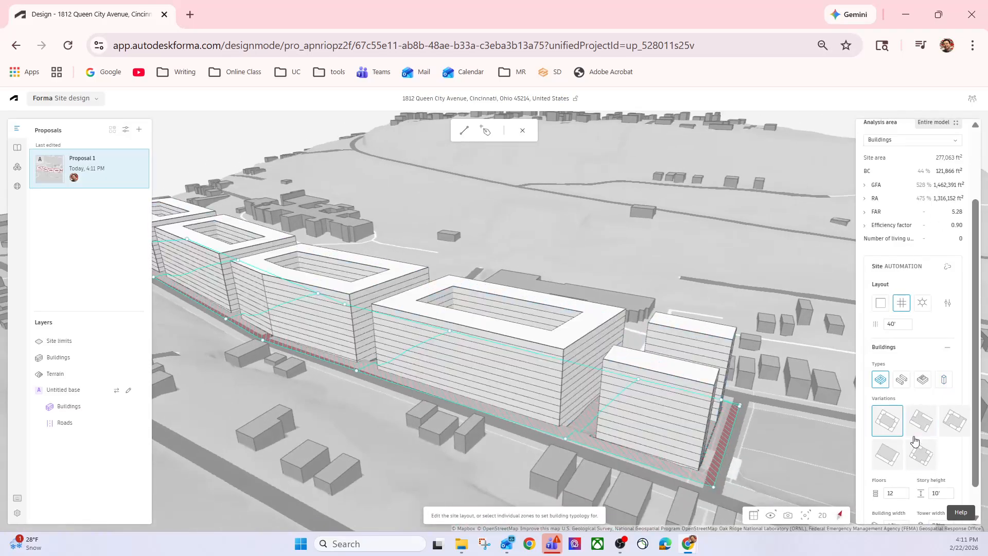
scroll(901, 432, "down", 1)
right_click_drag(592, 319, 595, 299)
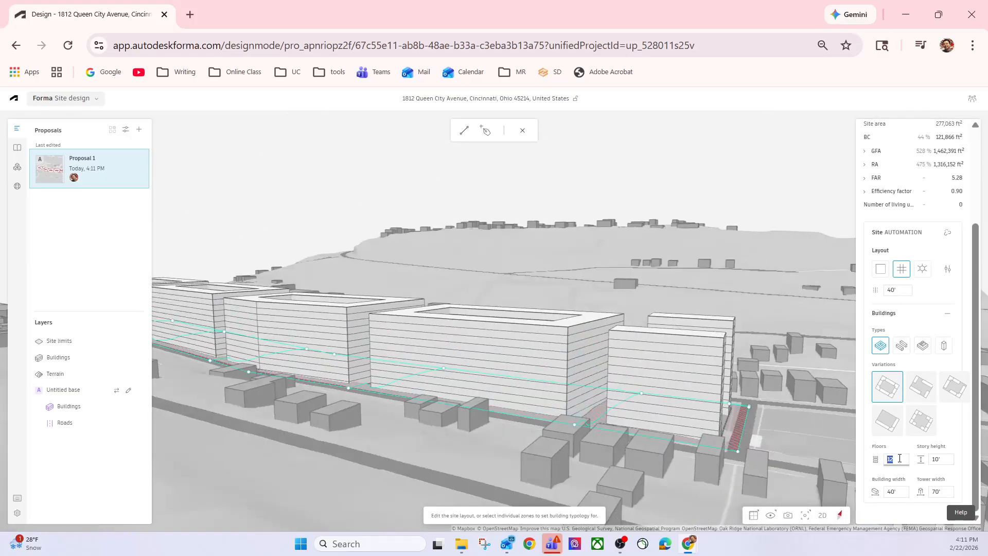
Step: Set the courtyard buildings to 4 floors and apply the fifth courtyard variation, with openings in the blocks
type("4")
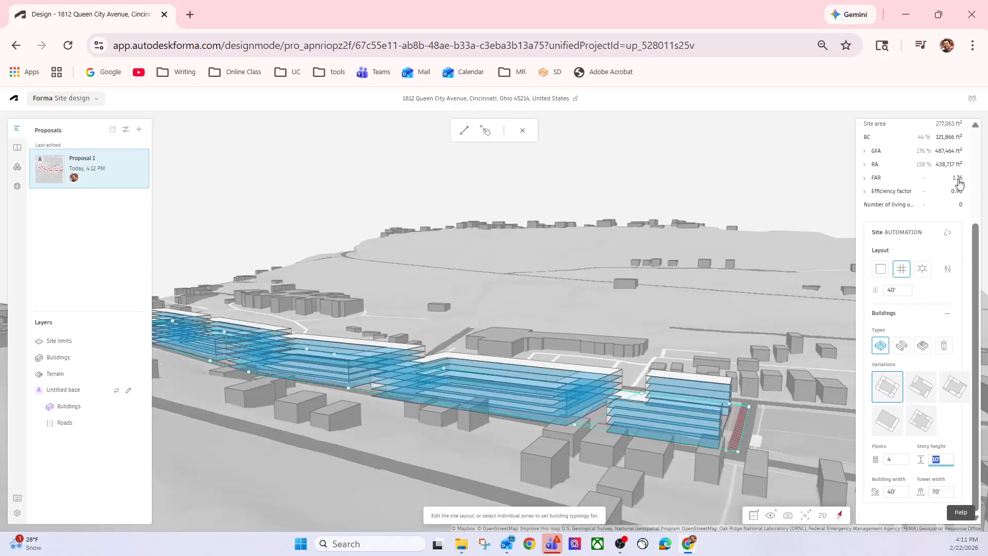
left_click(916, 421)
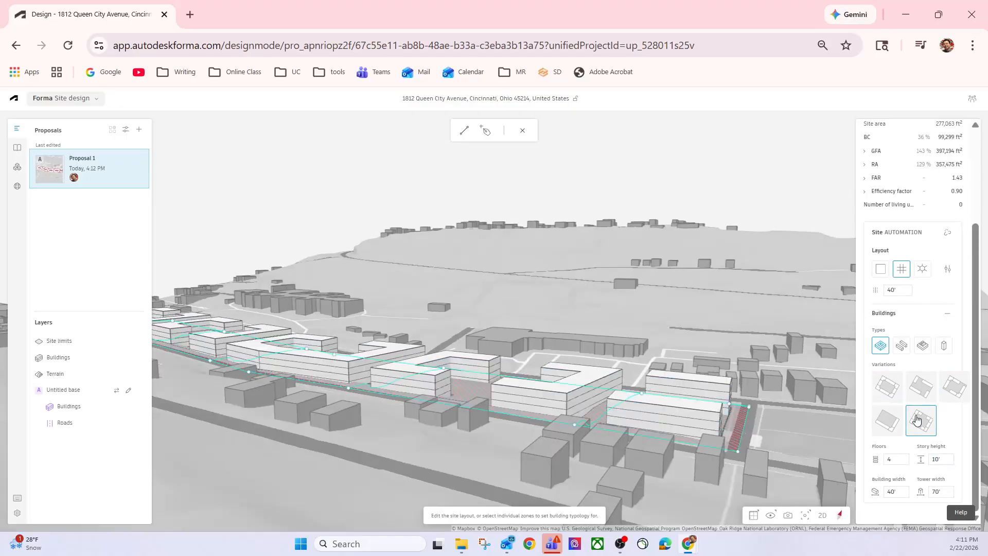
right_click_drag(715, 257, 570, 284)
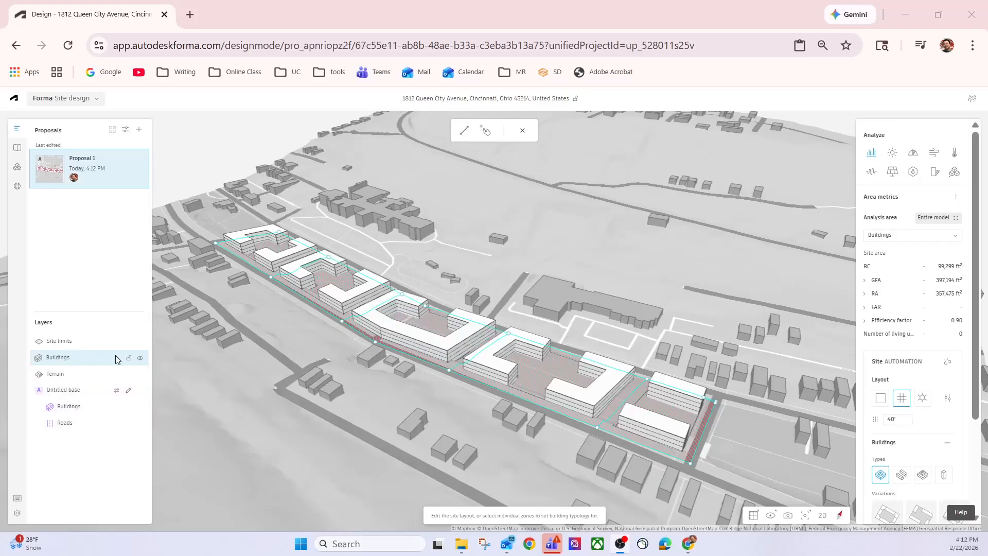
Step: Hide the layer of generated buildings and show it again
left_click(141, 360)
left_click(141, 363)
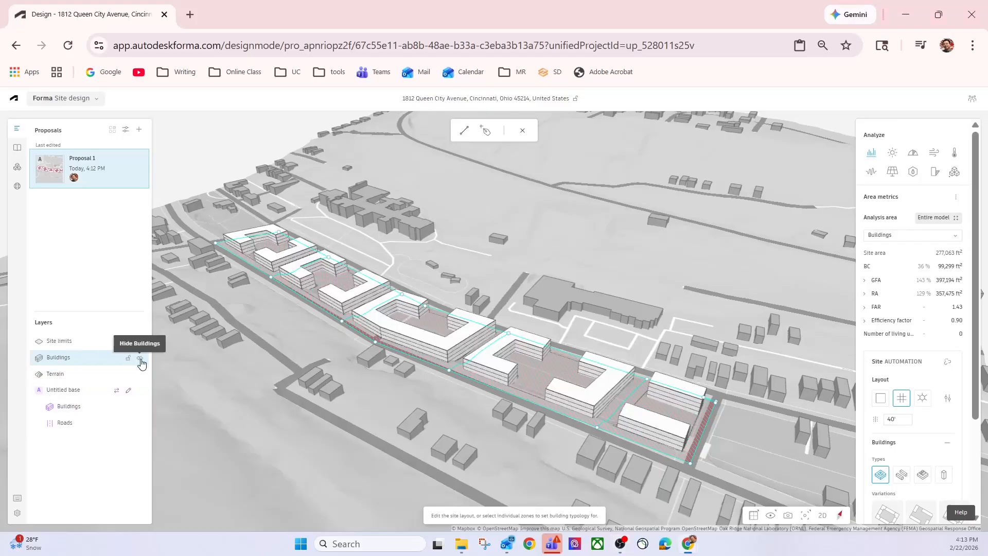
left_click(136, 360)
left_click(139, 359)
left_click(138, 360)
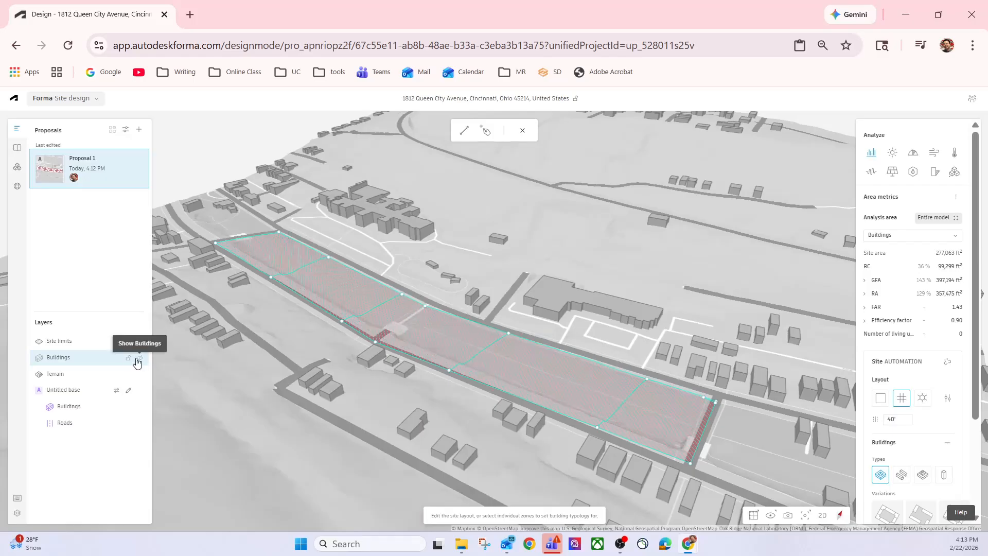
left_click(138, 360)
Step: Open the generated buildings layer for editing and apply the Empty layout to merge the site into one undivided zone
right_click(98, 363)
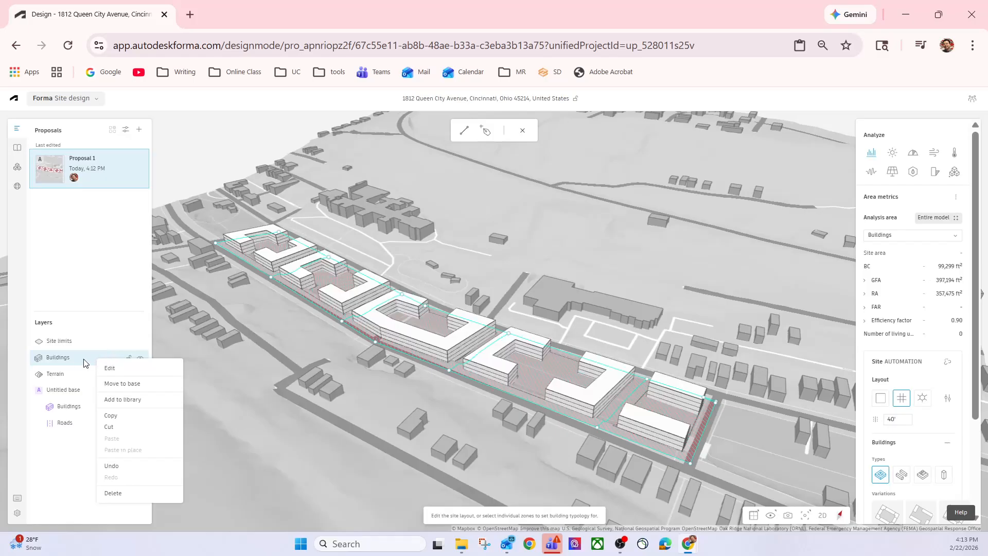
left_click(119, 368)
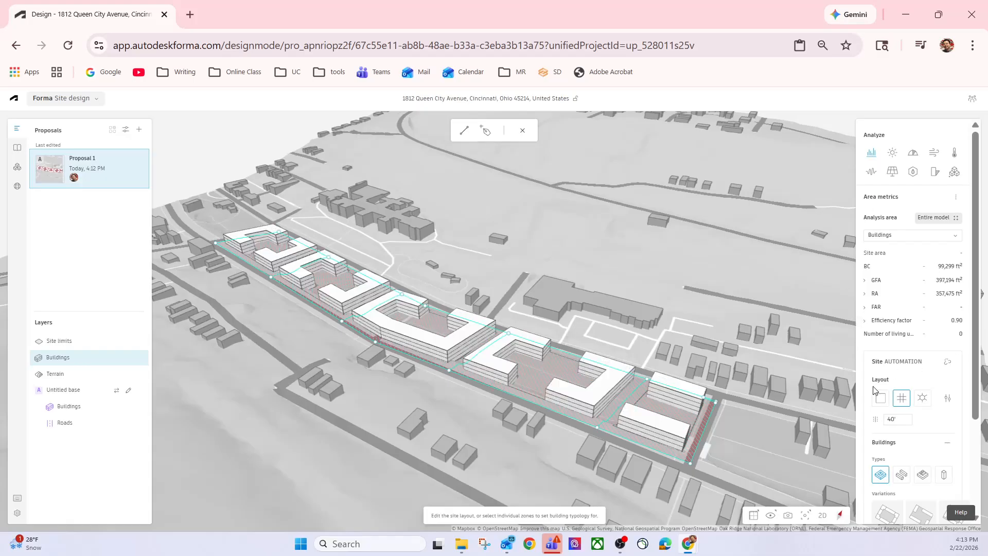
left_click(881, 398)
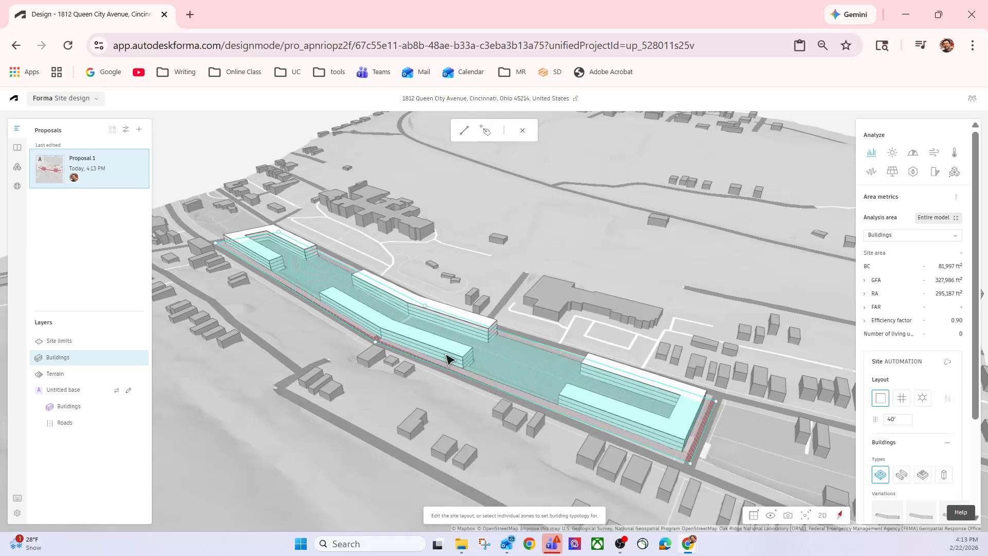
scroll(669, 381, "down", 1)
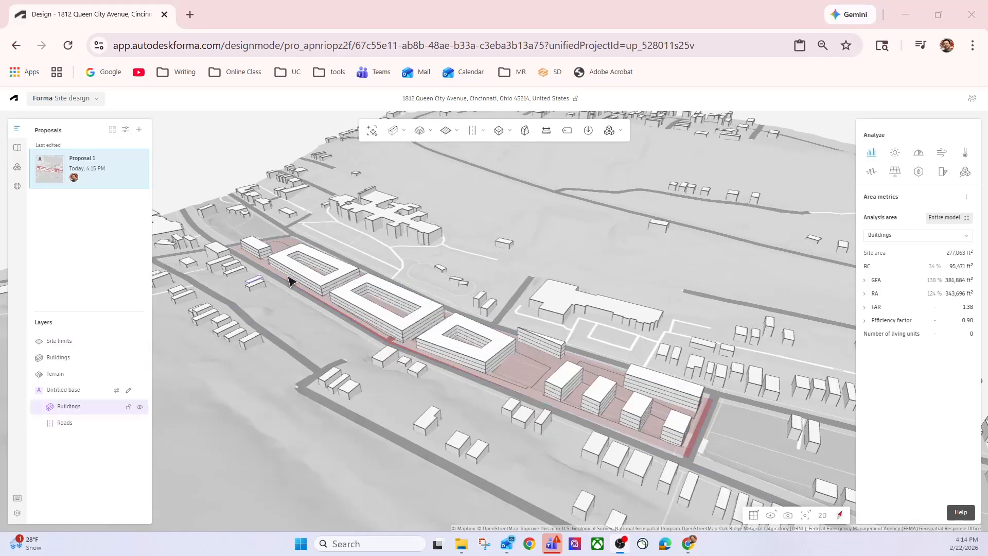
Step: Select the generated building layout on the site, try the Empty layout and switch it back to Grid
right_click(430, 307)
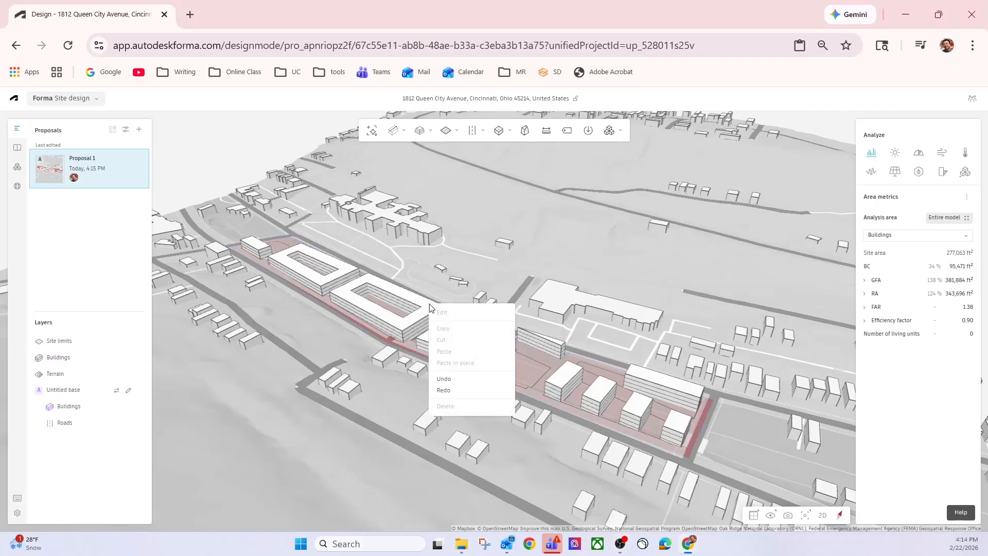
left_click(419, 329)
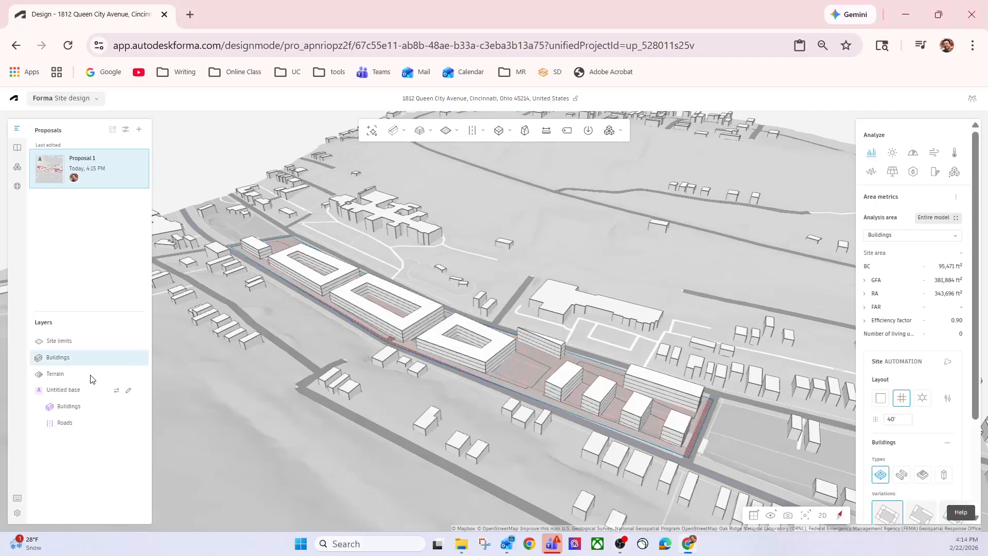
right_click(425, 317)
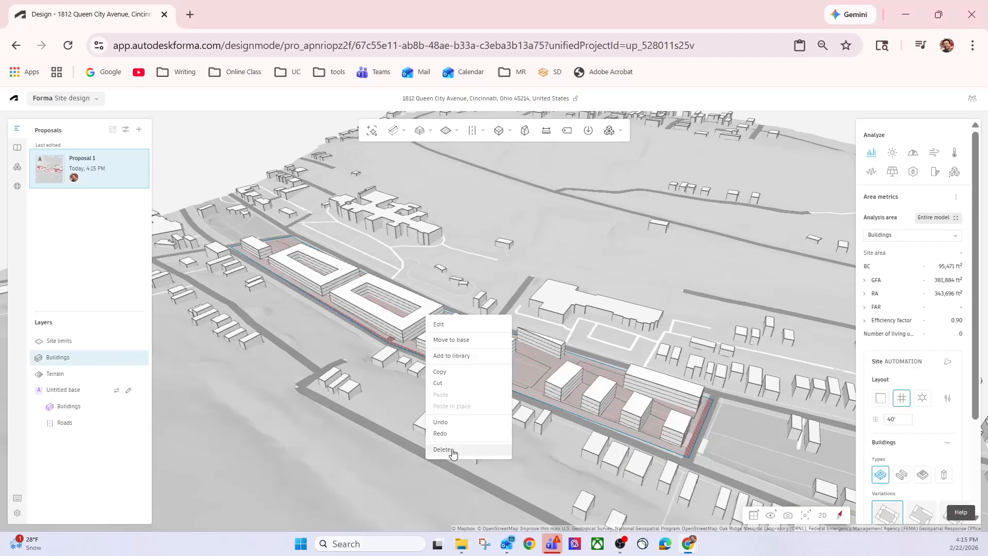
left_click(880, 400)
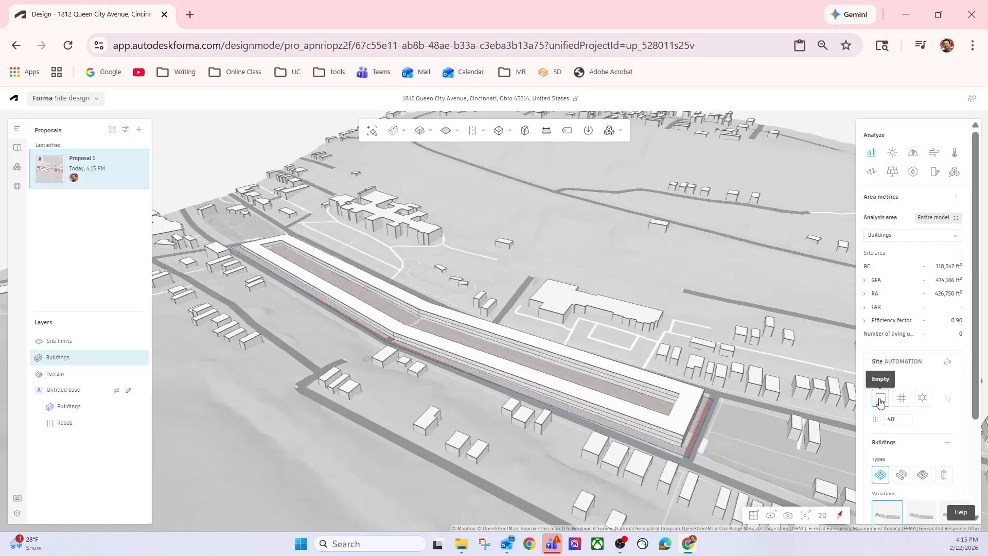
left_click(901, 399)
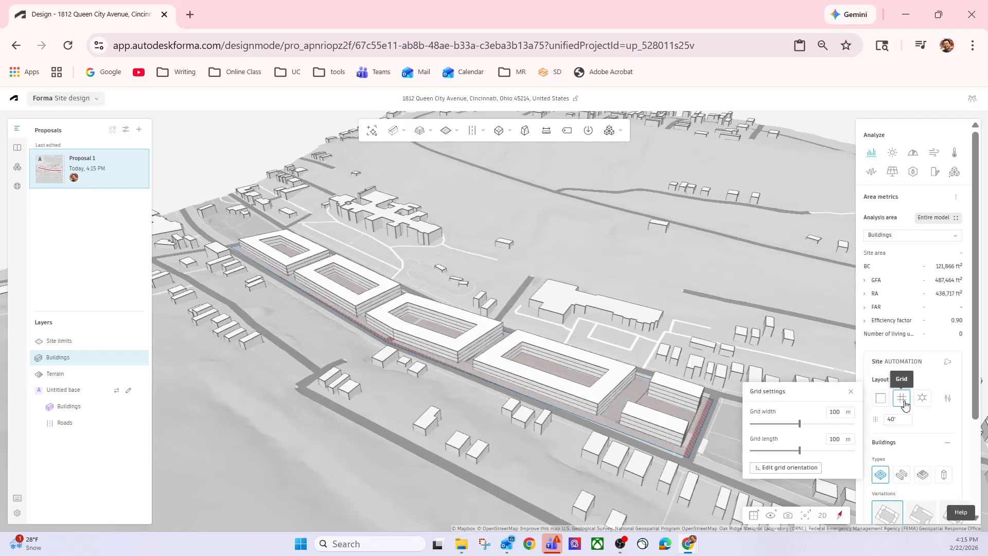
Step: Delete the generated building layout from the site
right_click(491, 330)
left_click(538, 461)
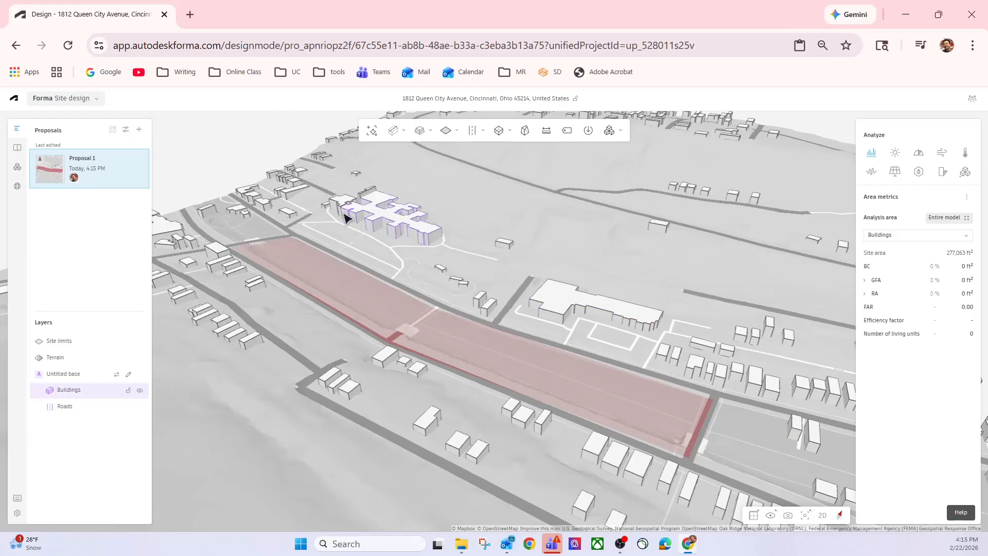
left_click(392, 134)
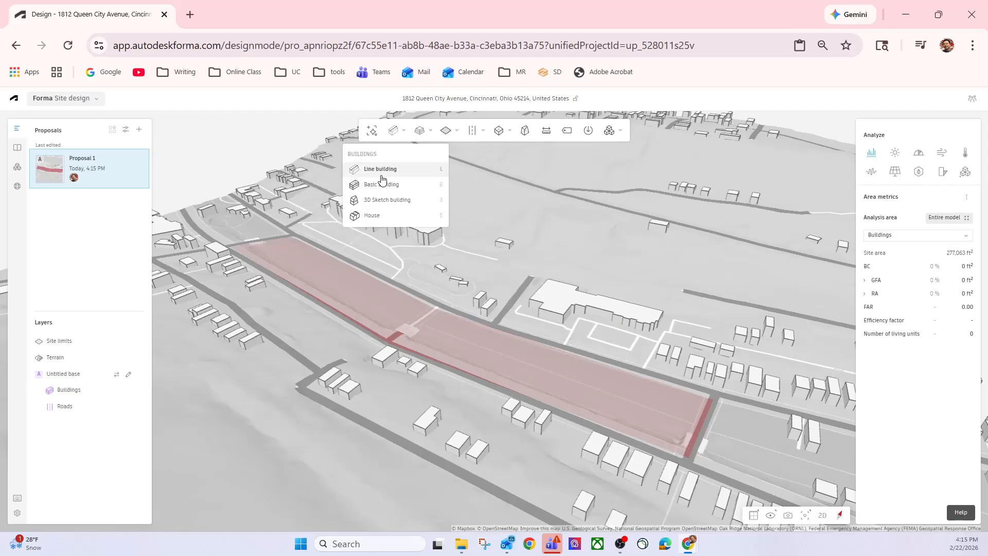
left_click(420, 133)
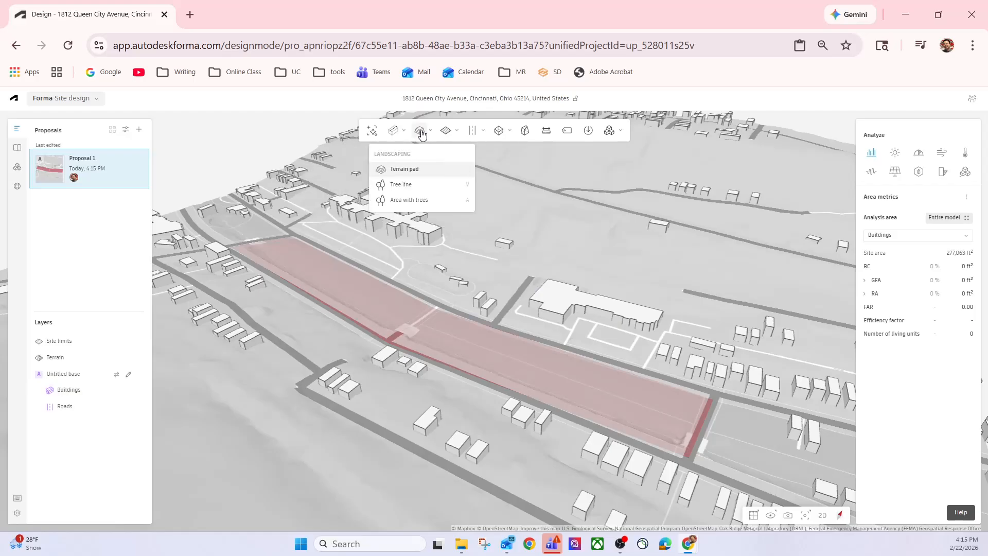
Step: Try a 19-floor basic building with an irregular polygon footprint on the eastern part of the site, and delete it
left_click(396, 134)
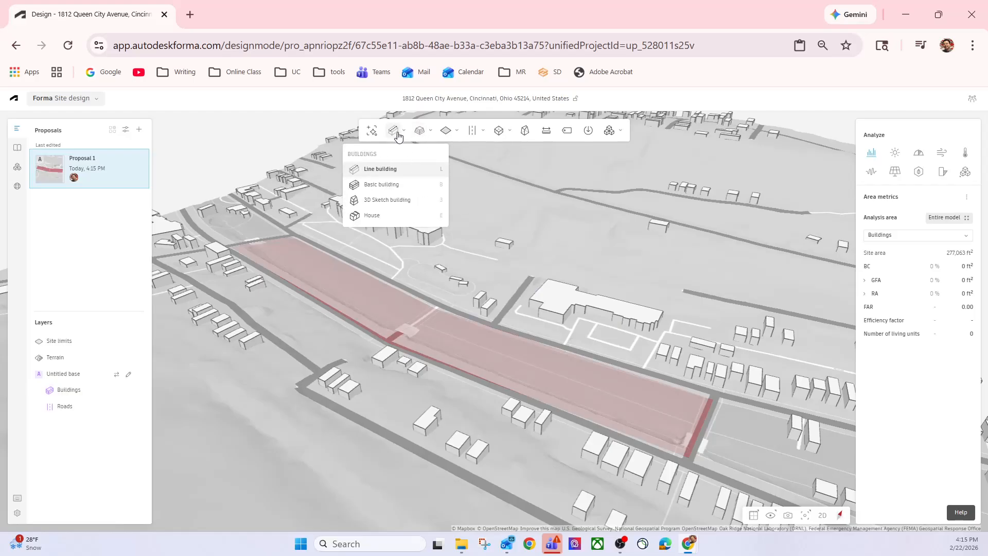
left_click(384, 186)
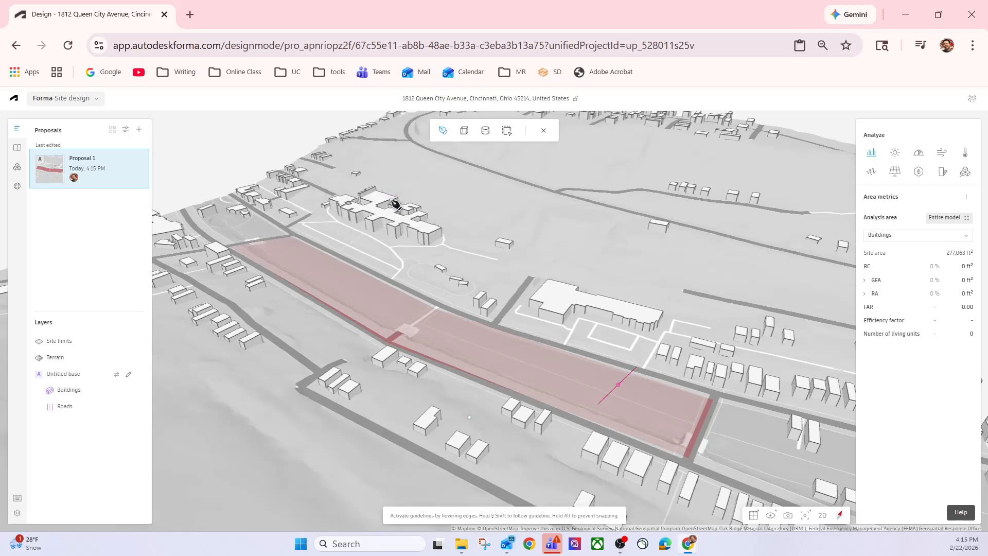
left_click(458, 328)
left_click(436, 349)
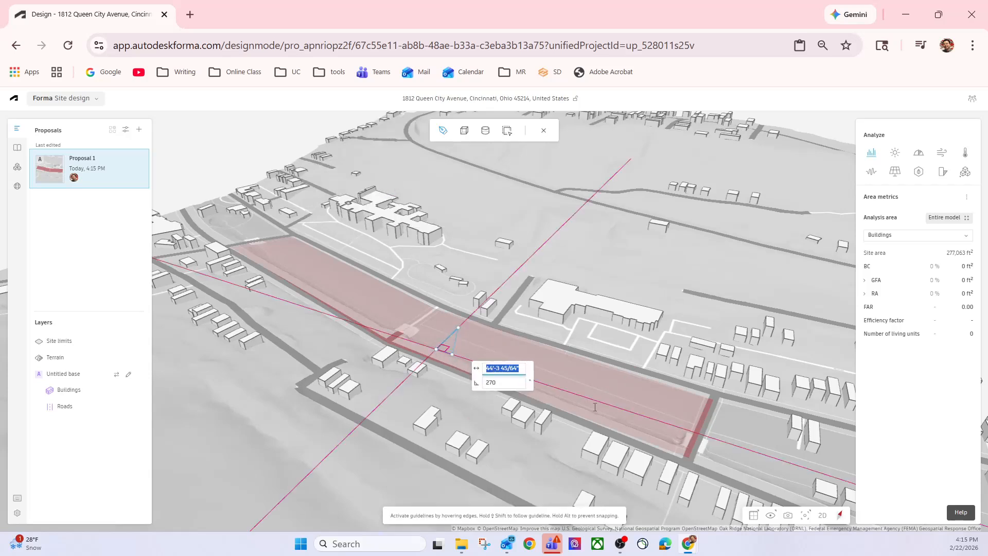
left_click(629, 421)
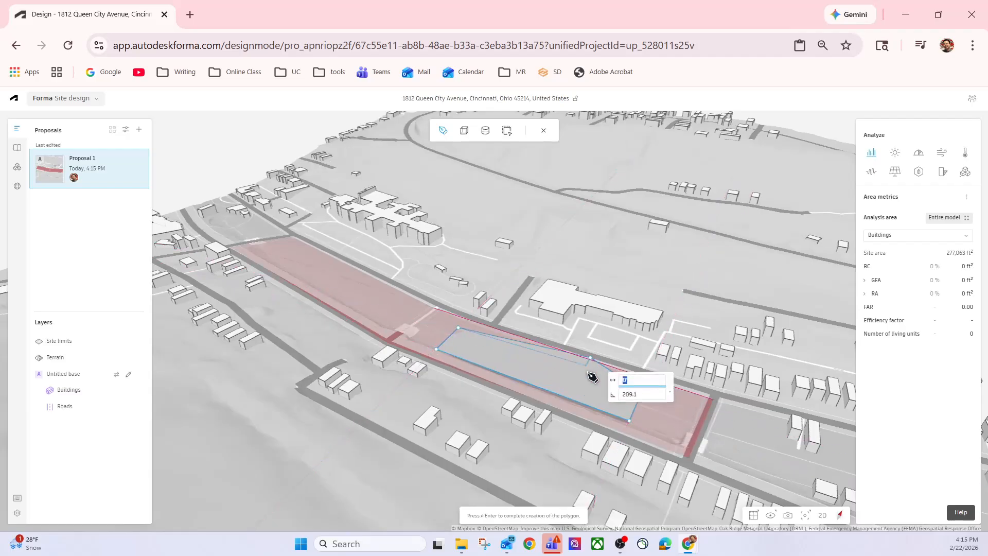
left_click(643, 390)
left_click(590, 357)
left_click(575, 390)
left_click(487, 345)
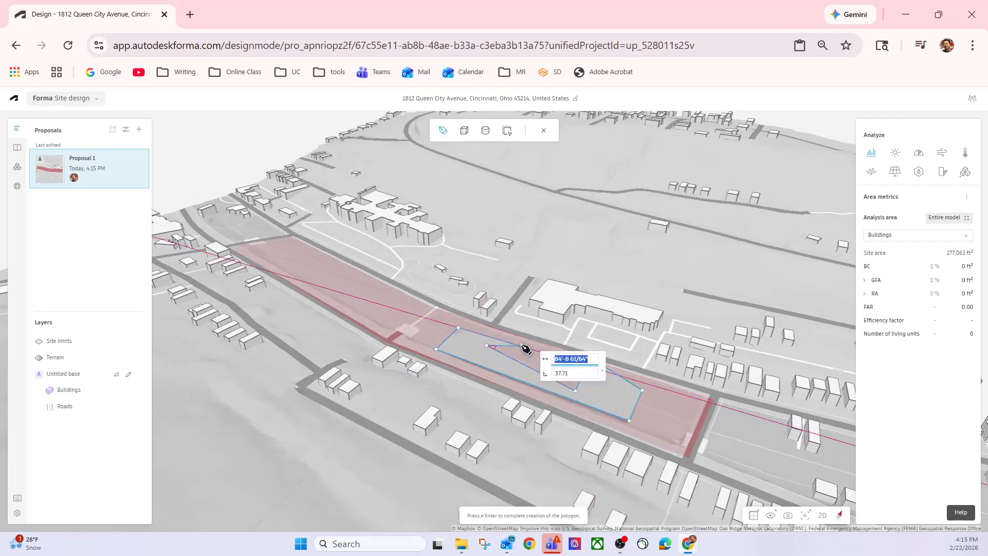
key("Return")
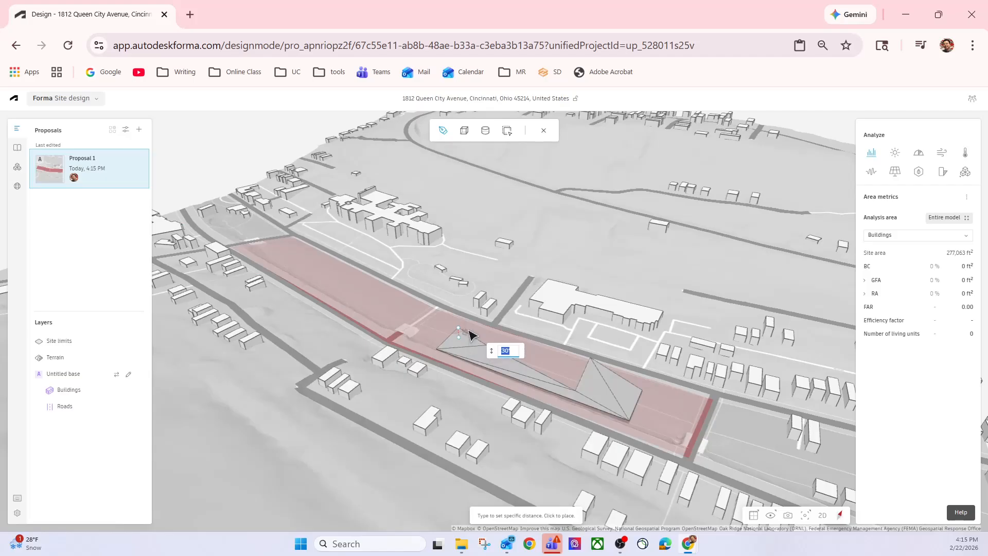
left_click(489, 267)
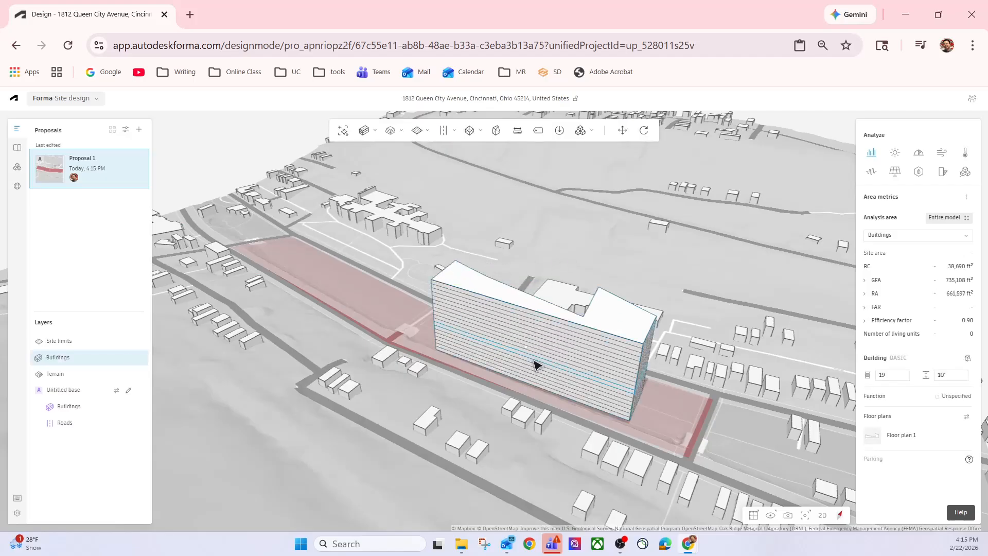
key("Delete")
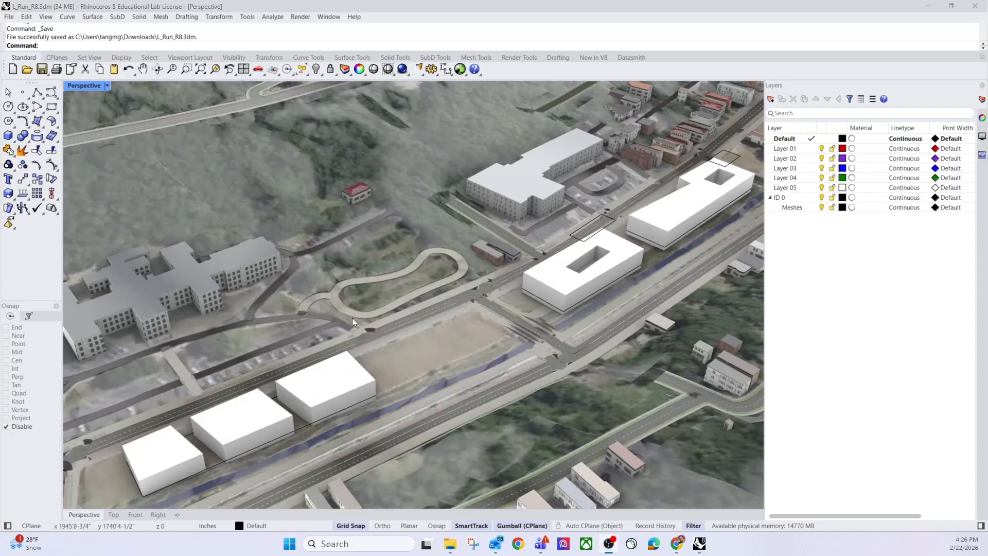
Step: Inspect the five white building volumes along the site in the Rhino model L_Run_R8, selecting them one at a time
right_click_drag(343, 343, 366, 301)
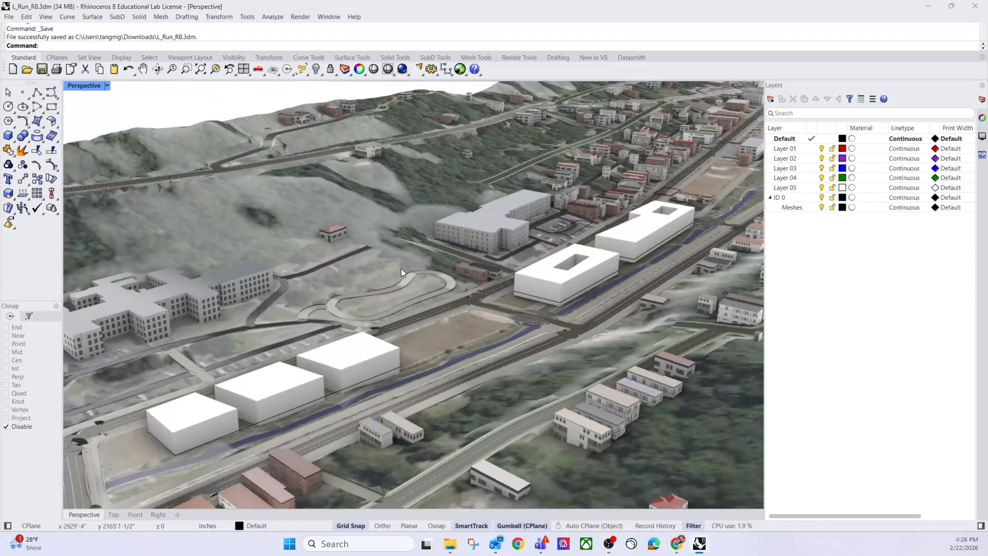
right_click_drag(661, 331, 540, 292)
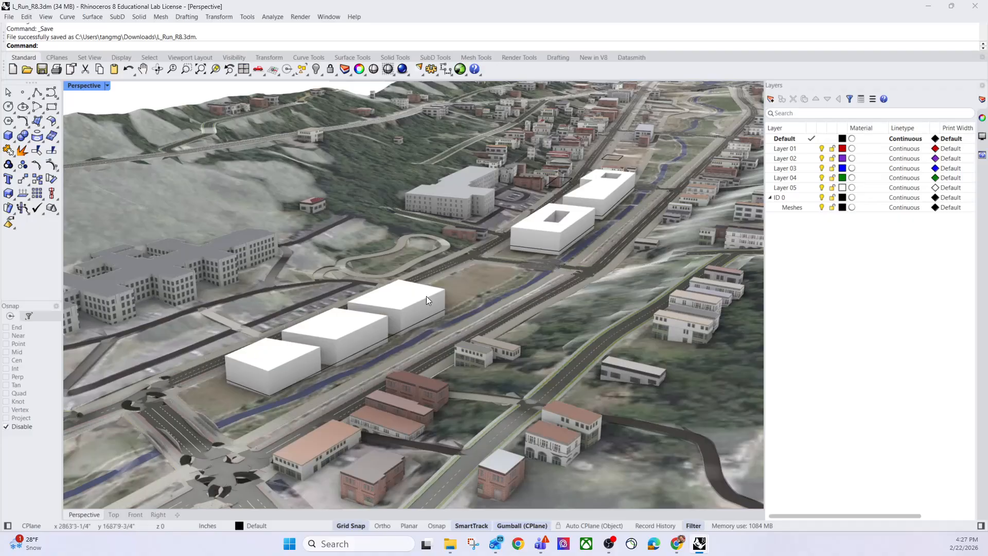
scroll(481, 273, "up", 3)
left_click(556, 248)
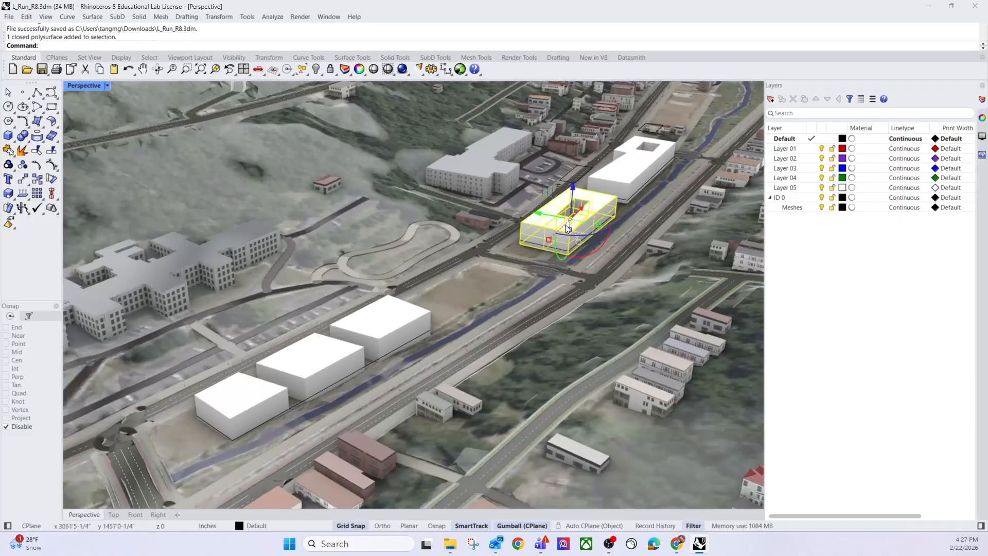
left_click(625, 171)
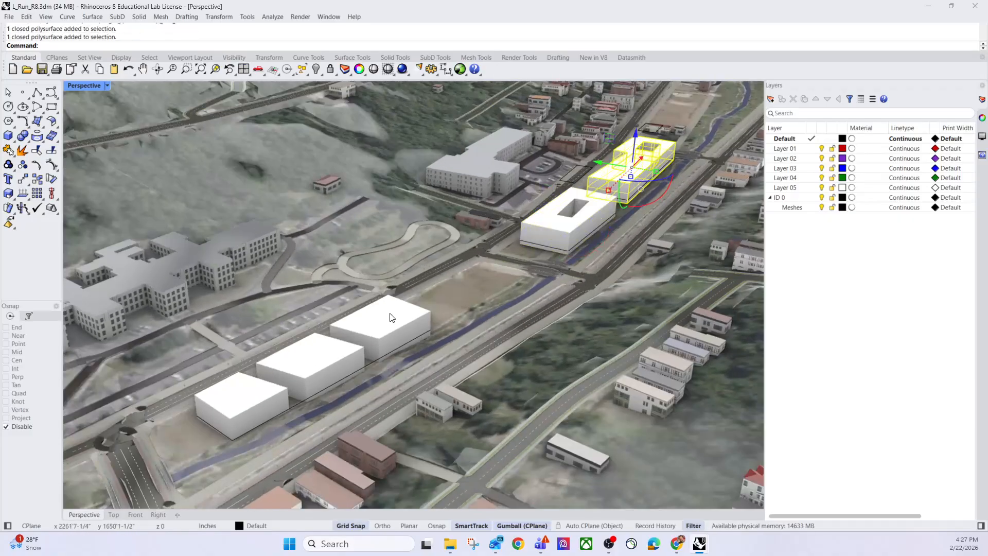
left_click(373, 326)
left_click(319, 359)
left_click(254, 397)
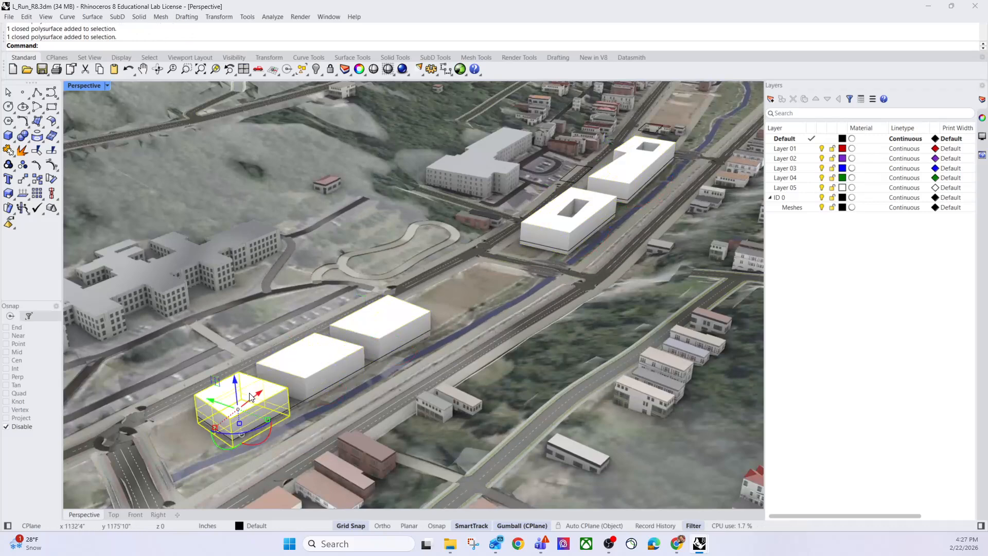
Step: Examine the building volumes in the four-viewport layout and maximise the Perspective view again
double_click(83, 86)
left_click(137, 353)
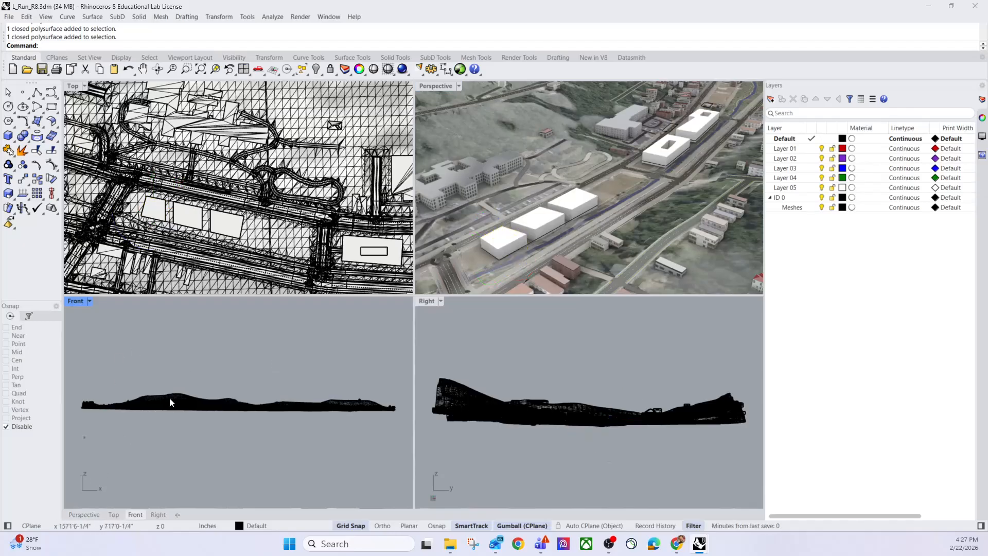
left_click_drag(493, 247, 694, 130)
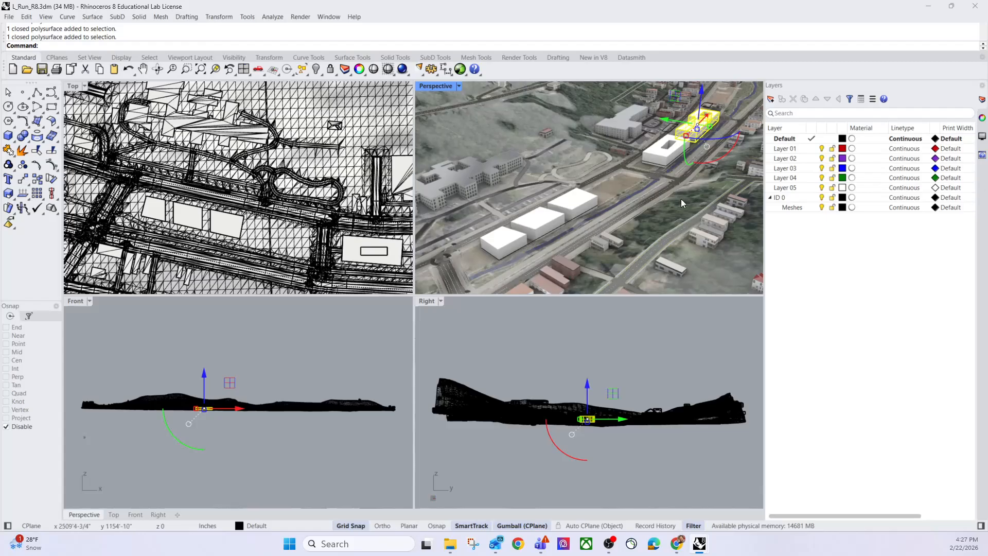
double_click(438, 88)
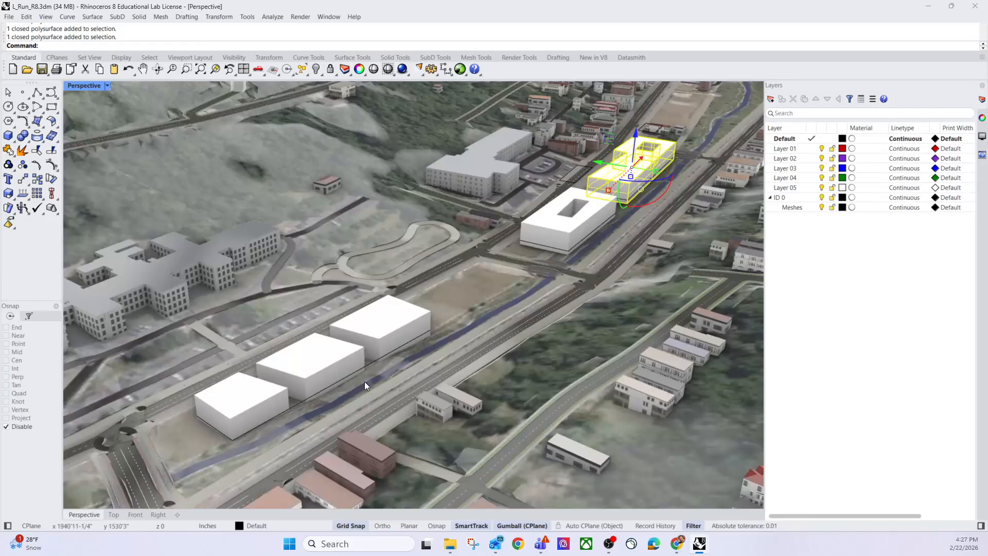
Step: Select all five white building volumes together in the Perspective view
left_click(221, 399)
left_click(327, 379, "shift")
left_click(383, 340, "shift")
left_click(566, 219, "shift")
left_click(644, 163, "shift")
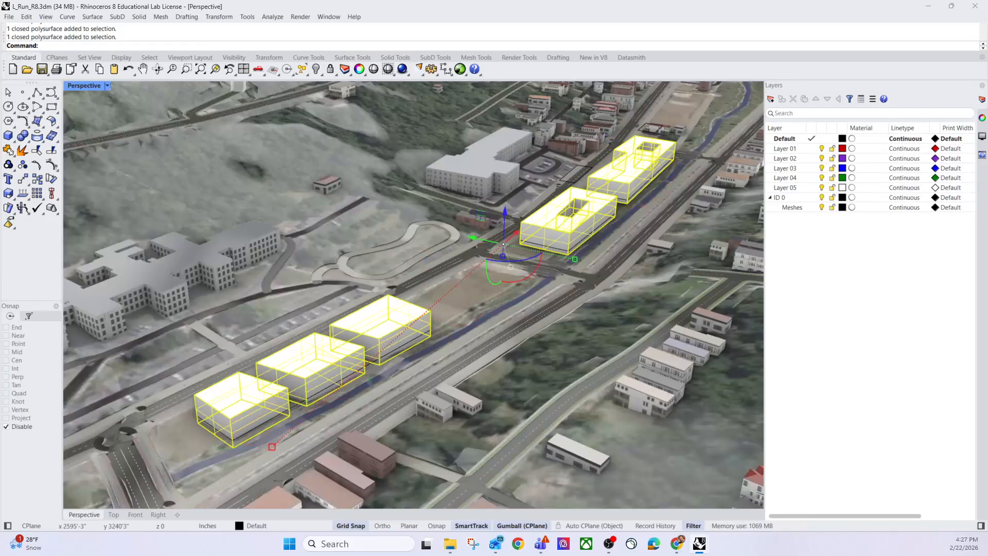
Step: Export the selected buildings to the Downloads folder as an OBJ file named LrunBLDG
left_click(8, 17)
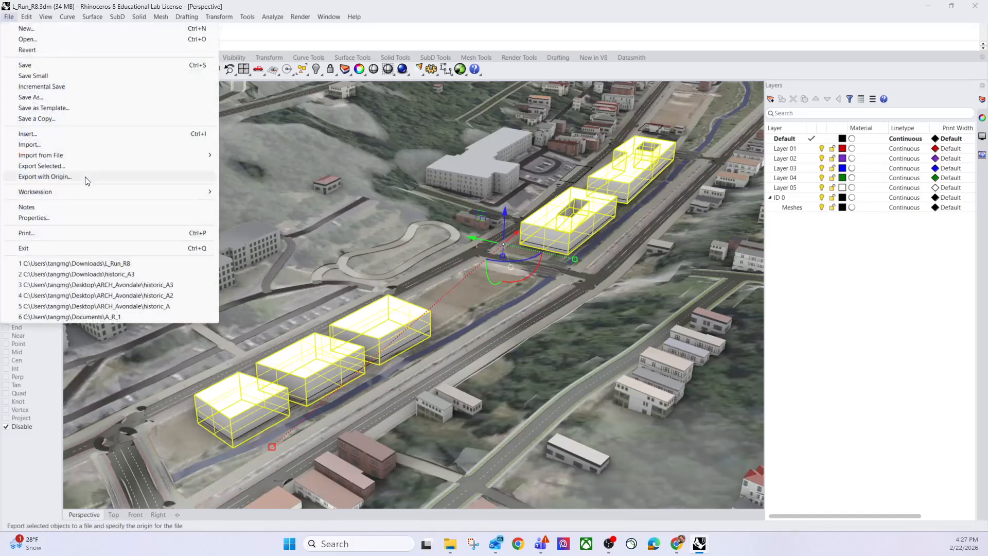
left_click(41, 166)
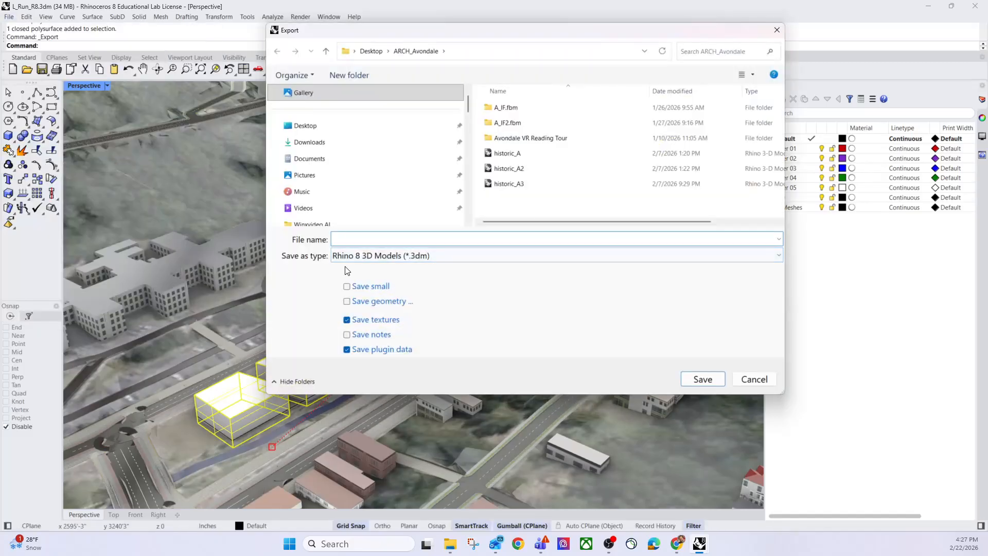
left_click(464, 256)
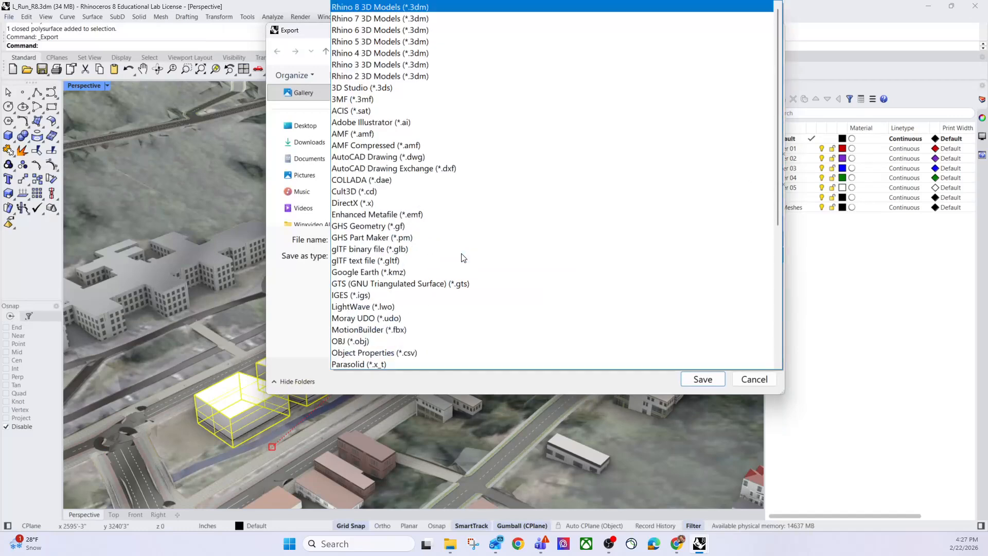
left_click(432, 343)
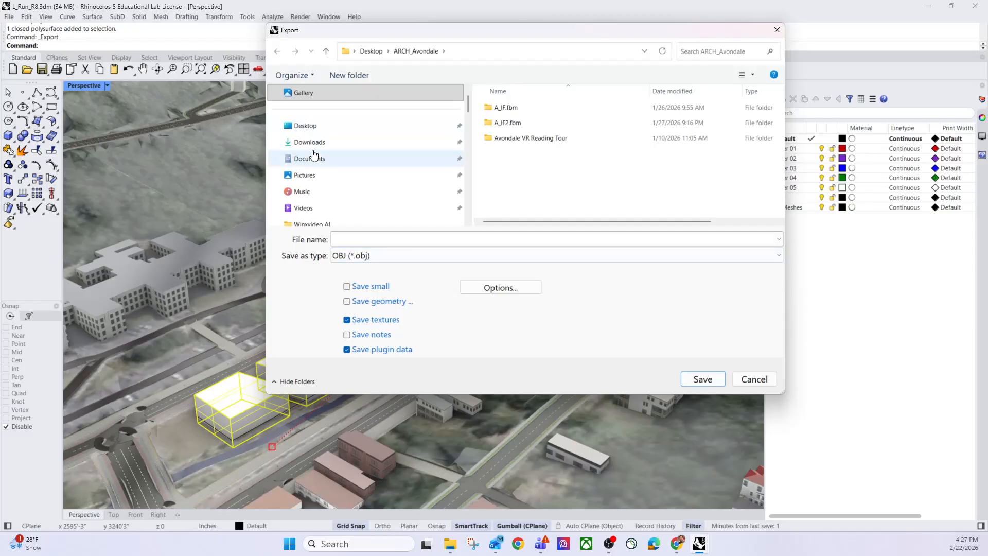
left_click(323, 149)
left_click(397, 240)
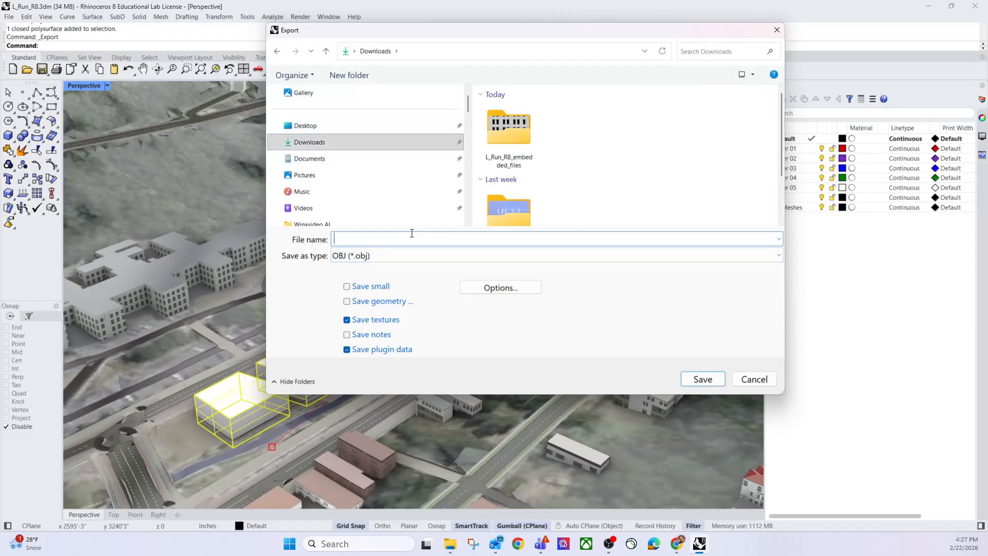
type("Lru")
key("Return")
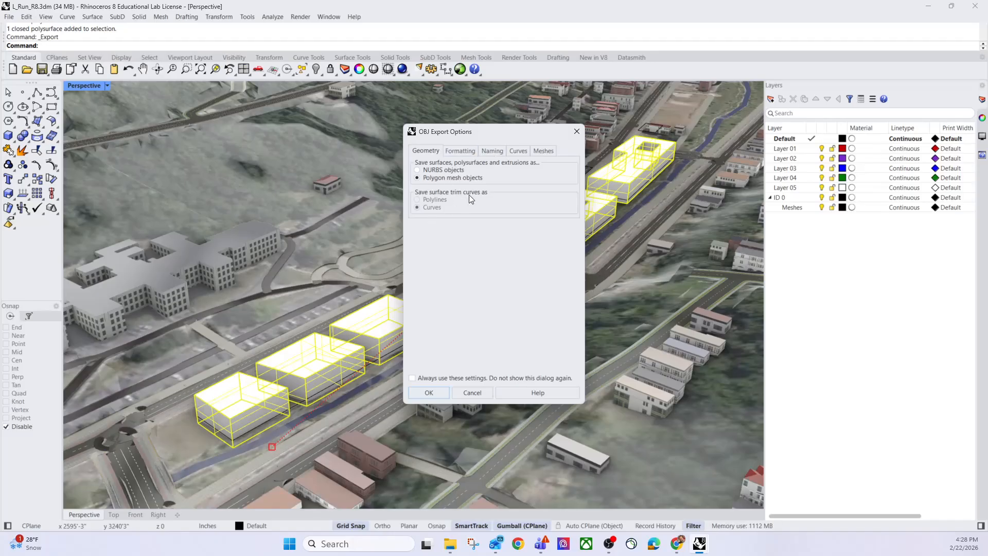
Step: Complete the OBJ export as polygon mesh objects, with the NURBS meshing set to the fewest polygons
left_click(435, 393)
mouse_move(407, 254)
left_mouse_down()
mouse_move(443, 254)
mouse_move(389, 256)
left_mouse_up()
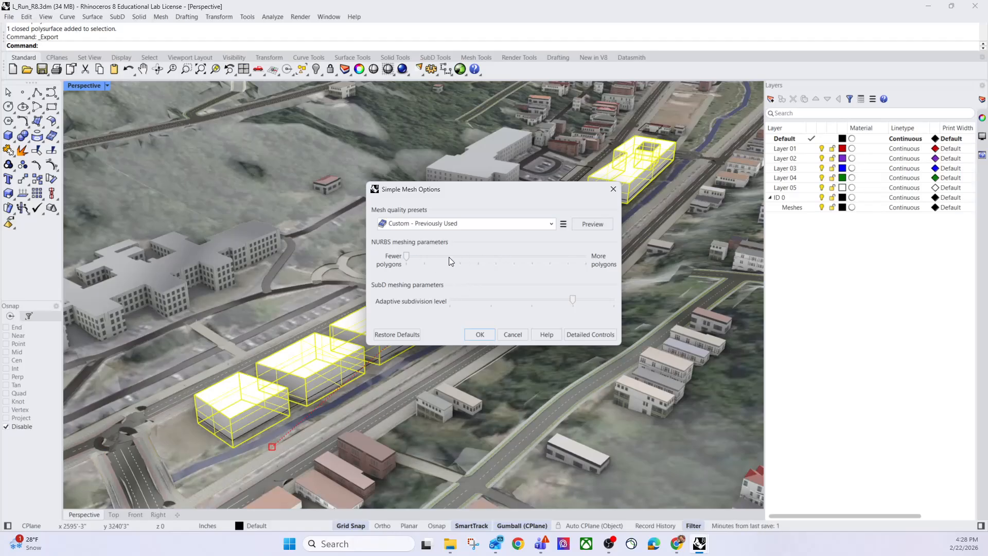
left_click(480, 334)
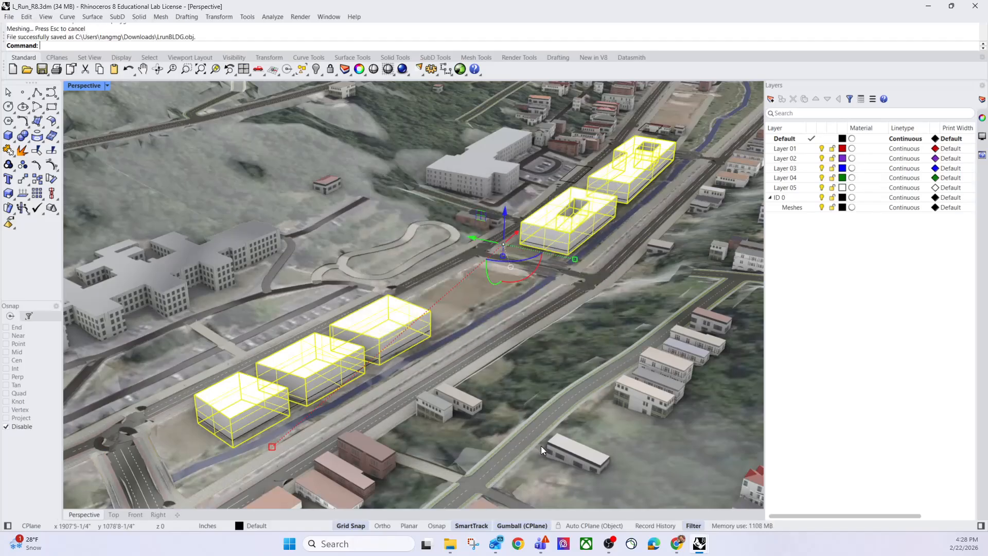
Step: Switch to the Forma site design in the browser and load LrunBLDG.obj from Downloads for import
left_click(682, 546)
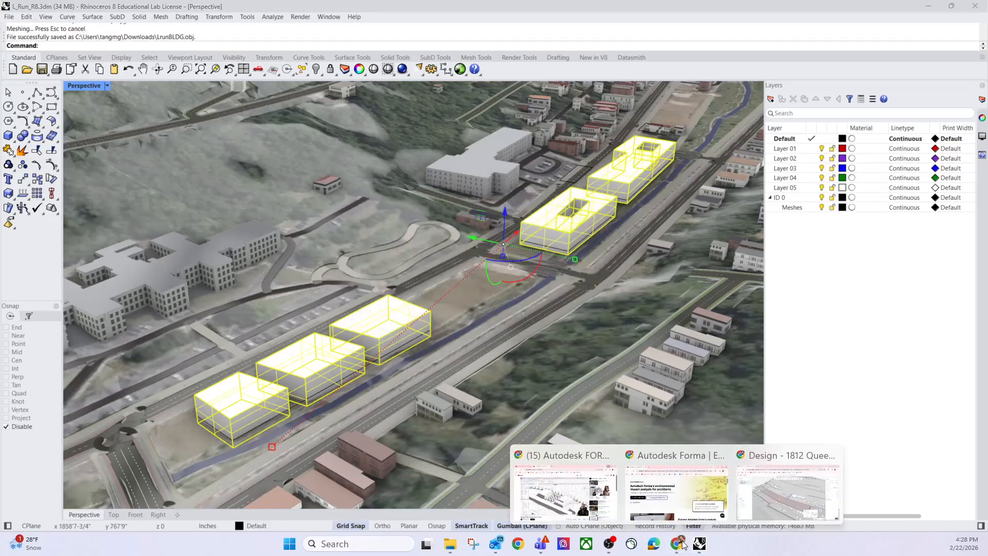
left_click(773, 484)
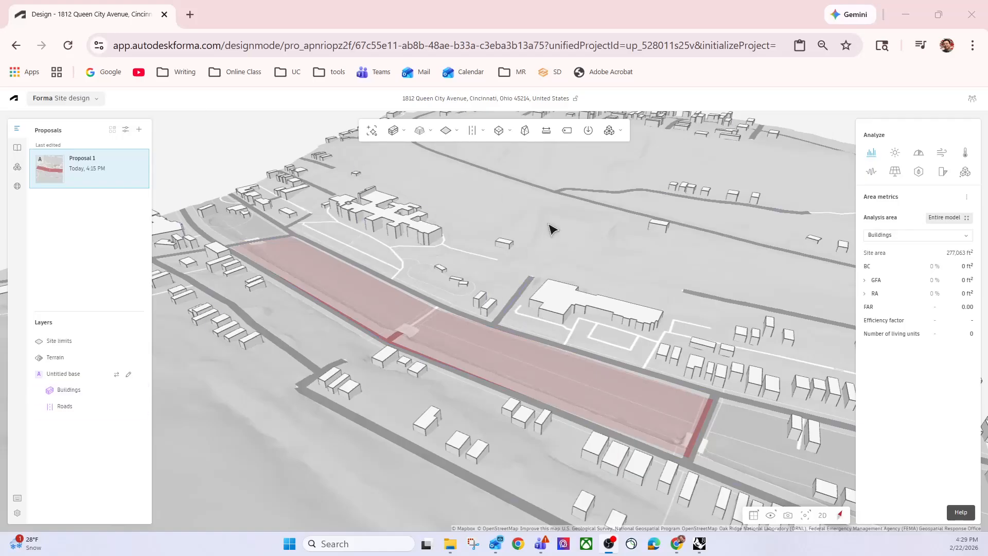
left_click(588, 131)
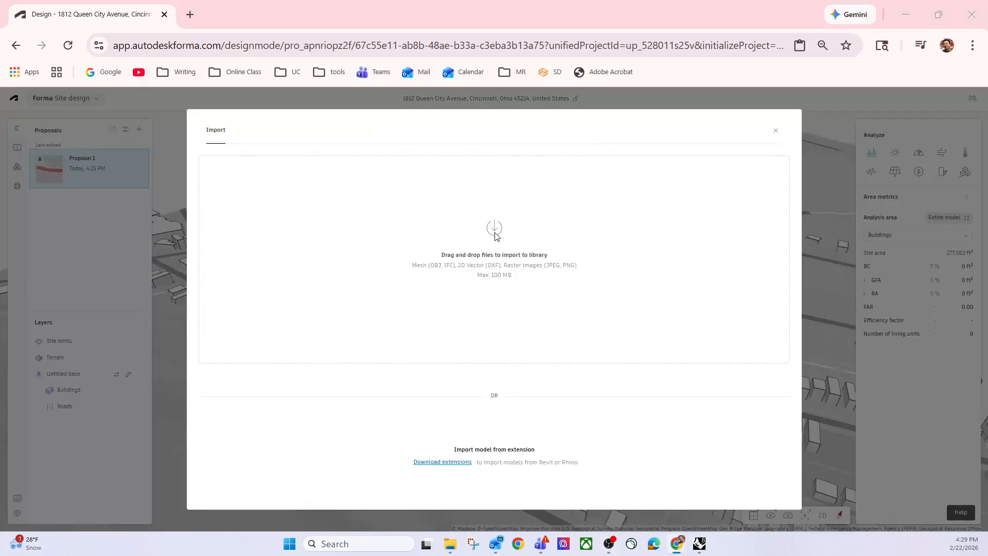
left_click(497, 236)
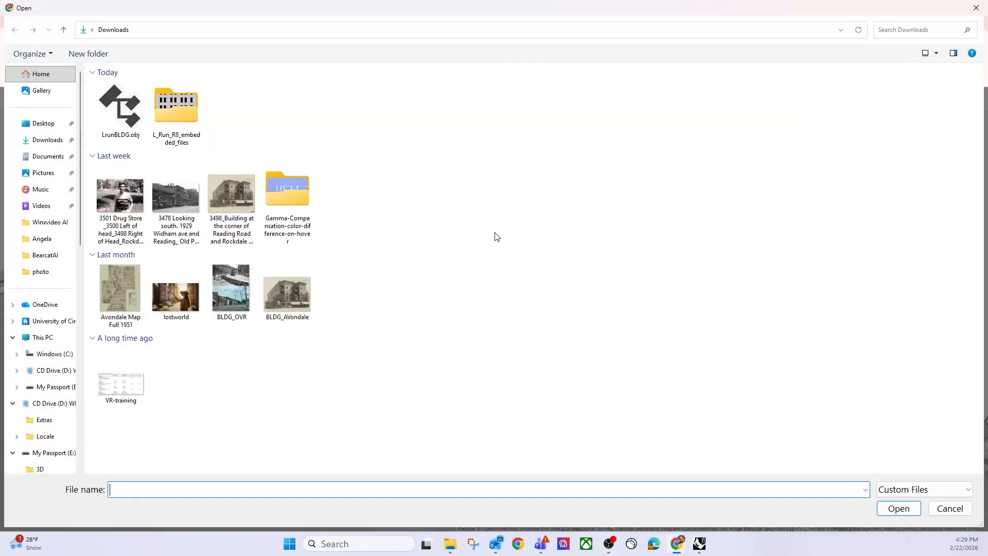
left_click(118, 111)
left_click(898, 508)
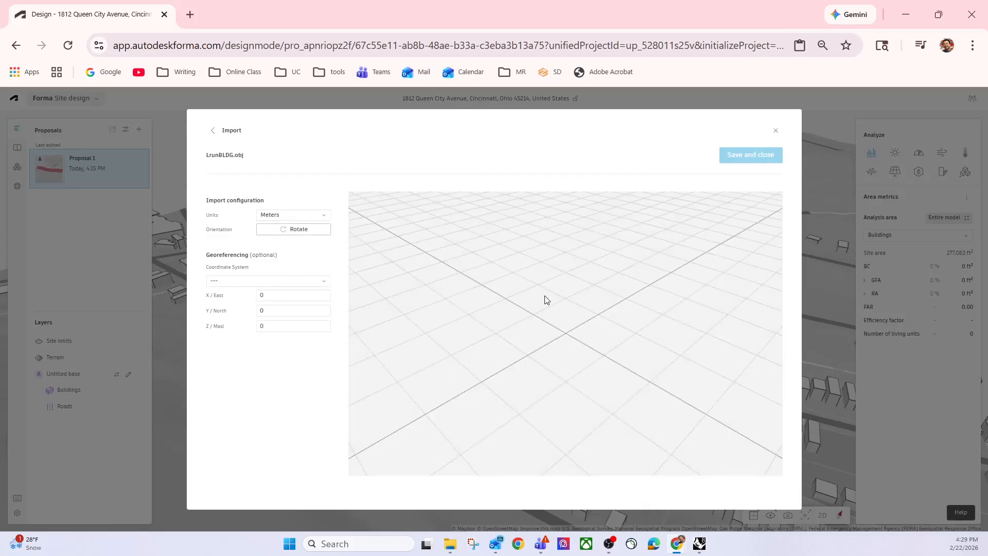
Step: Check the building volumes in the import preview and save them to the library in Meters without a coordinate system
scroll(556, 347, "up", 5)
right_click_drag(556, 347, 535, 323)
mouse_move(608, 347)
right_mouse_down()
mouse_move(572, 325)
mouse_move(517, 326)
mouse_move(611, 338)
right_mouse_up()
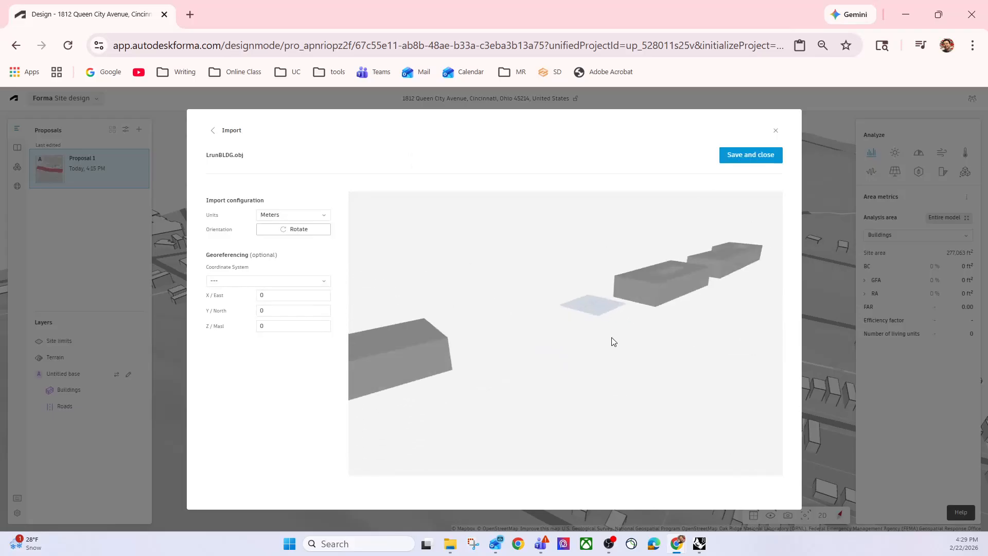
right_click_drag(626, 286, 577, 329)
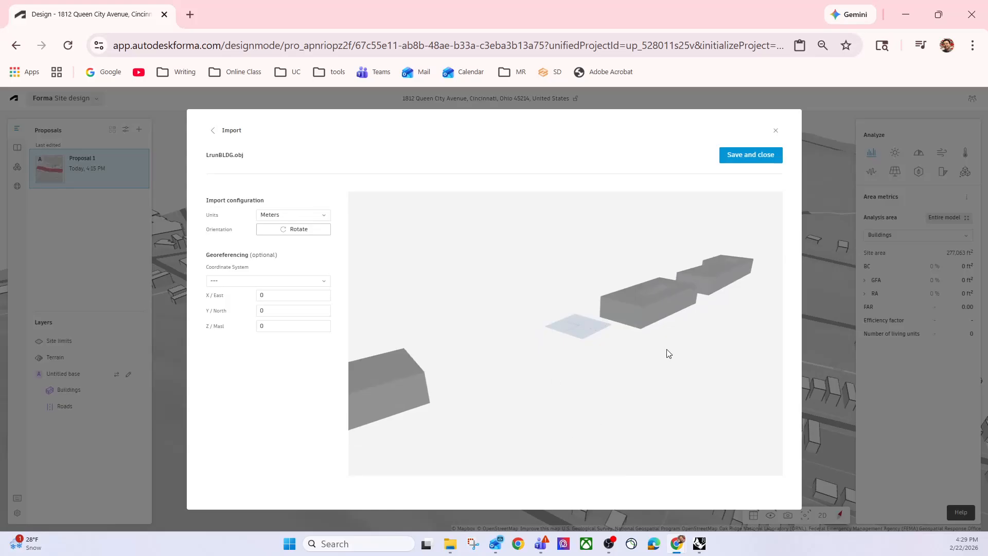
left_click(247, 282)
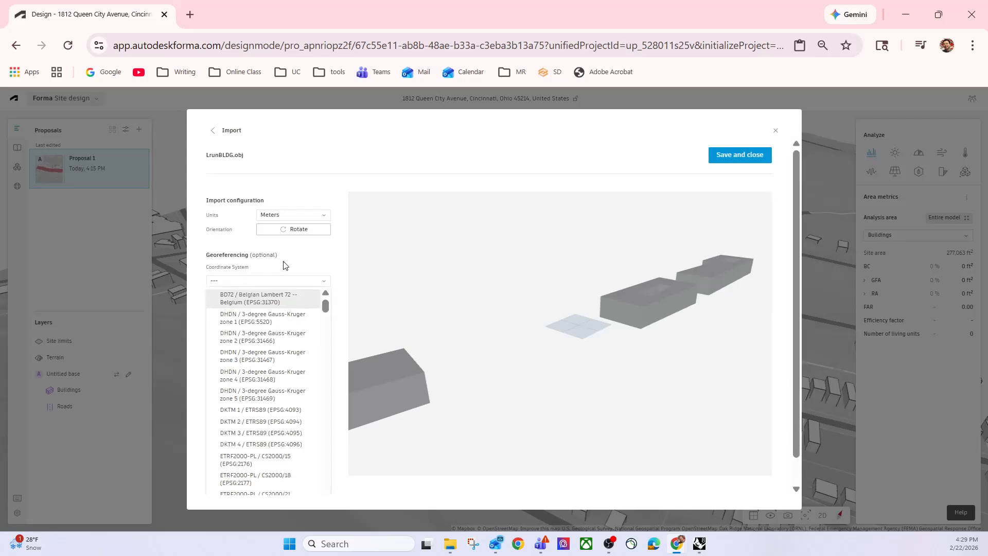
left_click(345, 143)
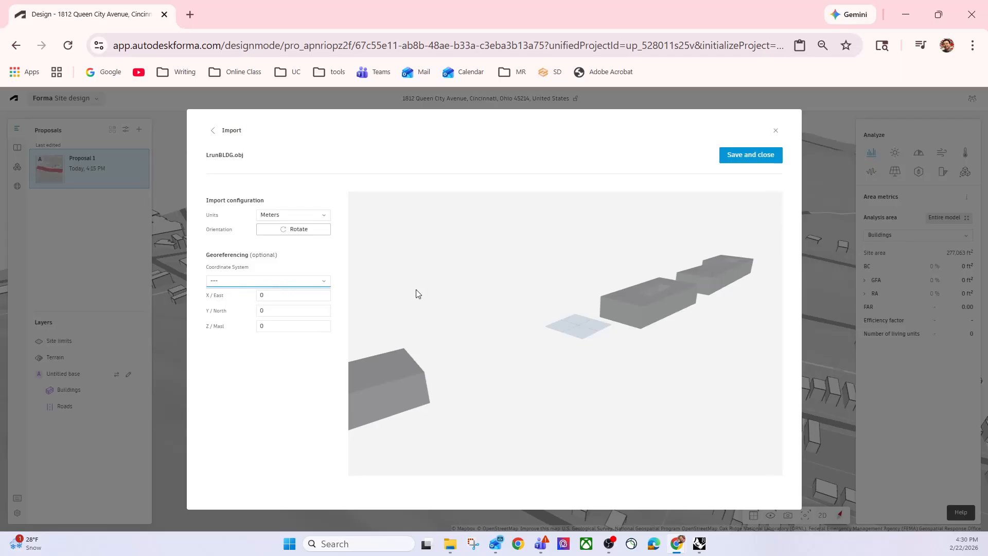
left_click(745, 161)
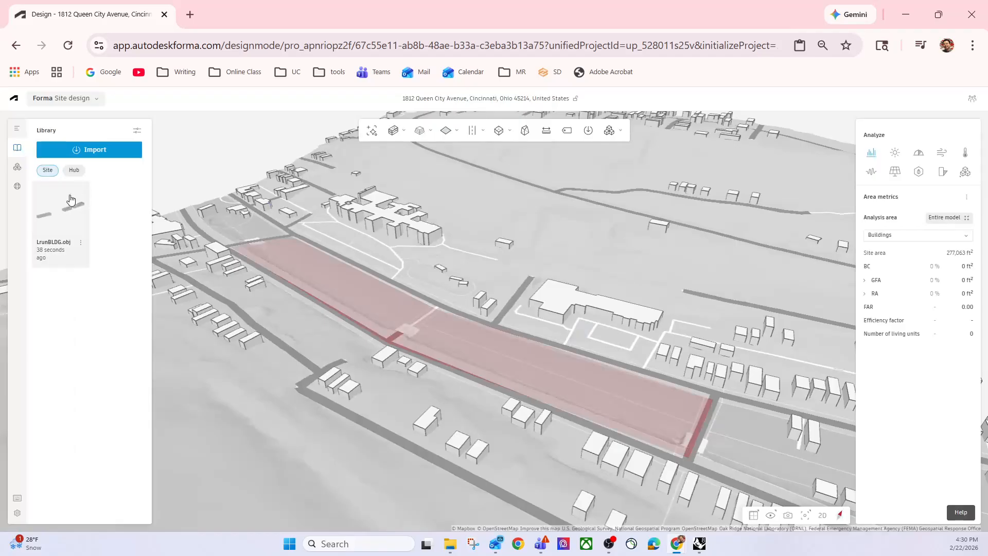
Step: Try to place the LrunBLDG.obj volumes from the library on the site
left_click(60, 227)
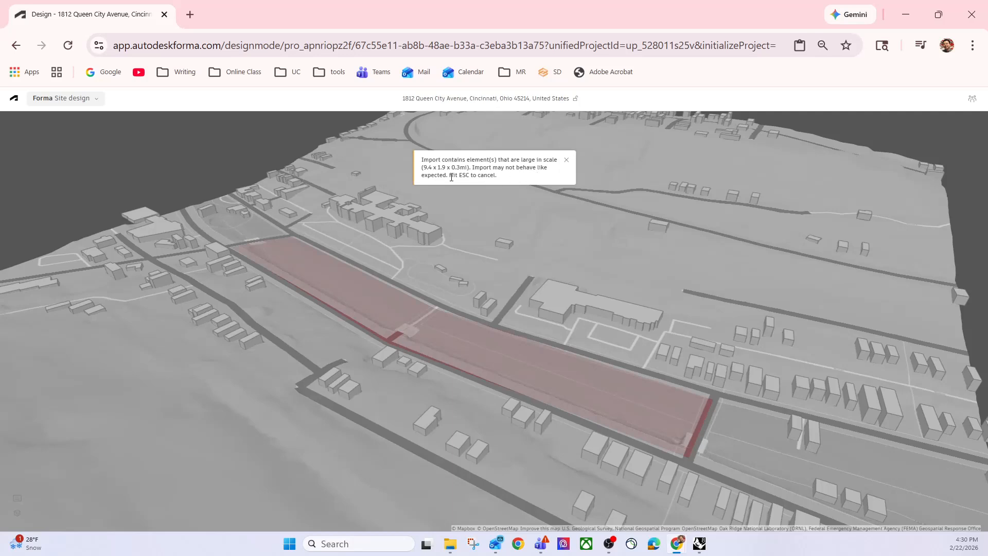
right_click_drag(459, 307, 398, 307)
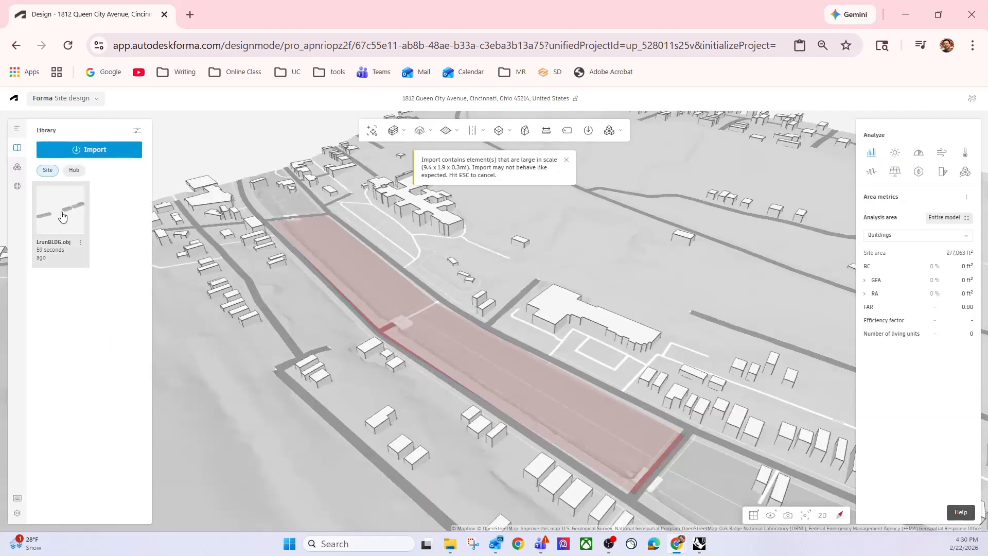
left_click(355, 301)
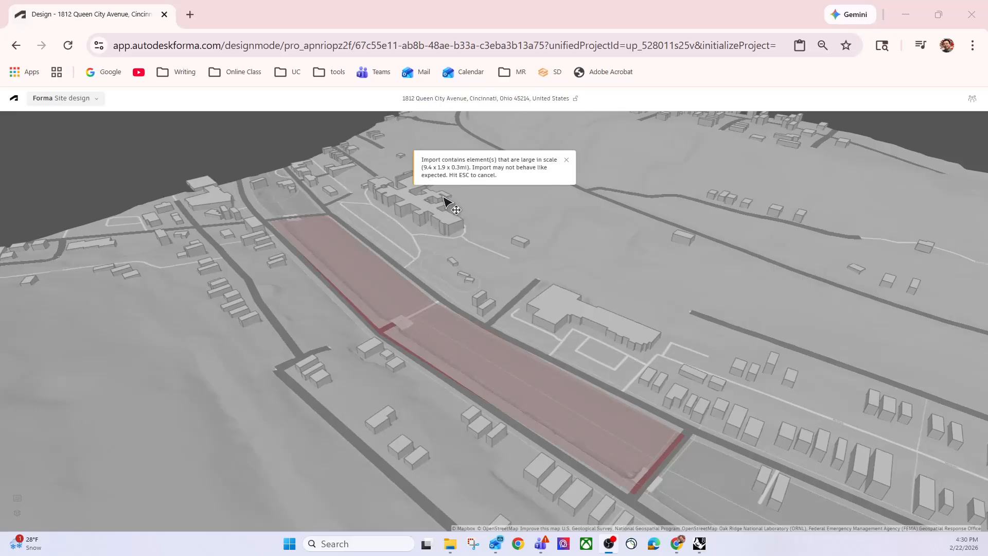
left_click(460, 168)
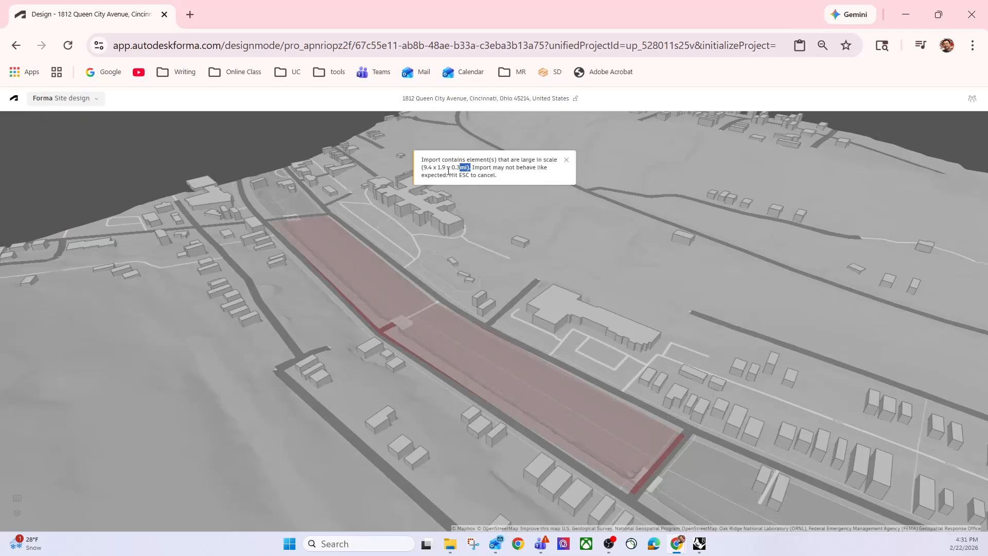
left_click_drag(422, 160, 451, 169)
left_click(435, 167)
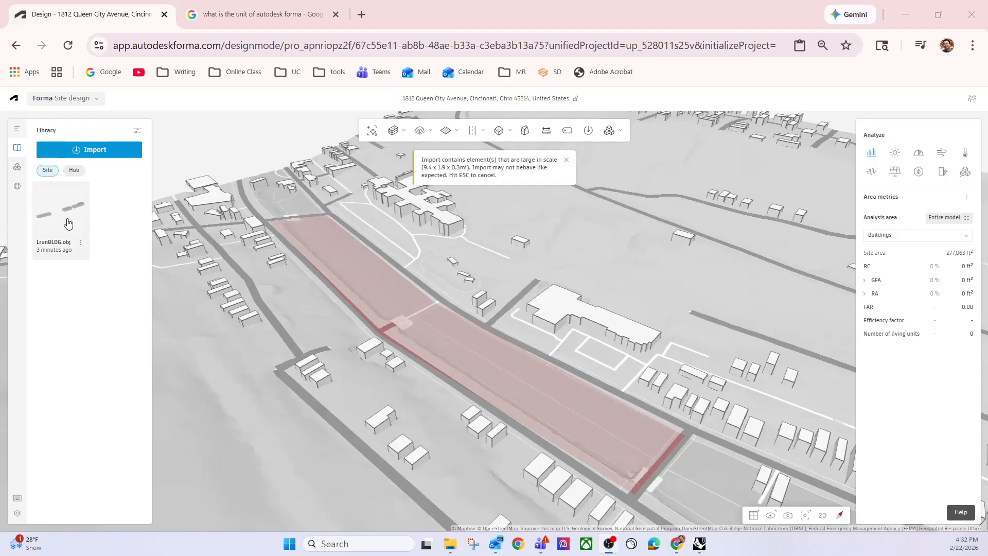
Step: Reconfigure the LrunBLDG.obj import to Inches, save it, and place the building volumes inside the red site limit
left_click(81, 242)
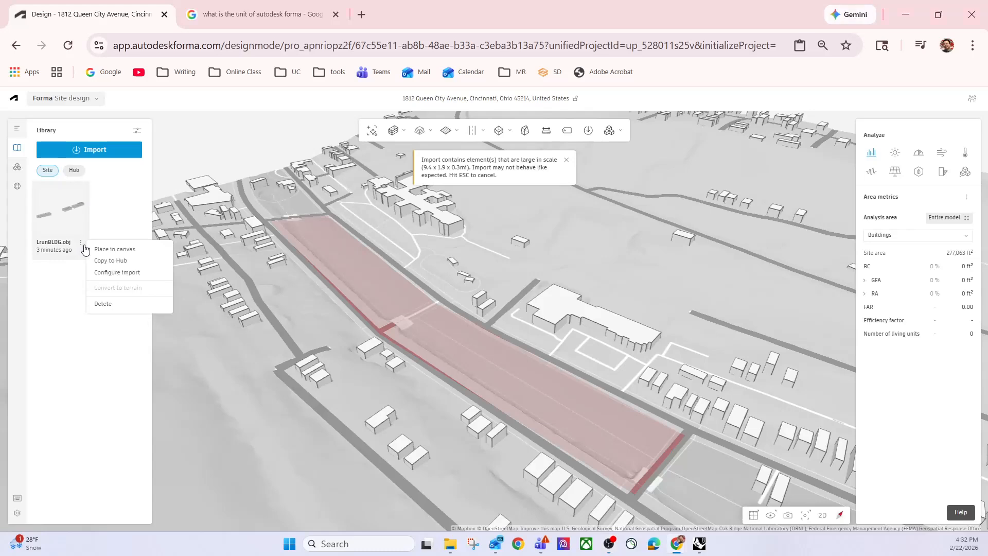
left_click(114, 273)
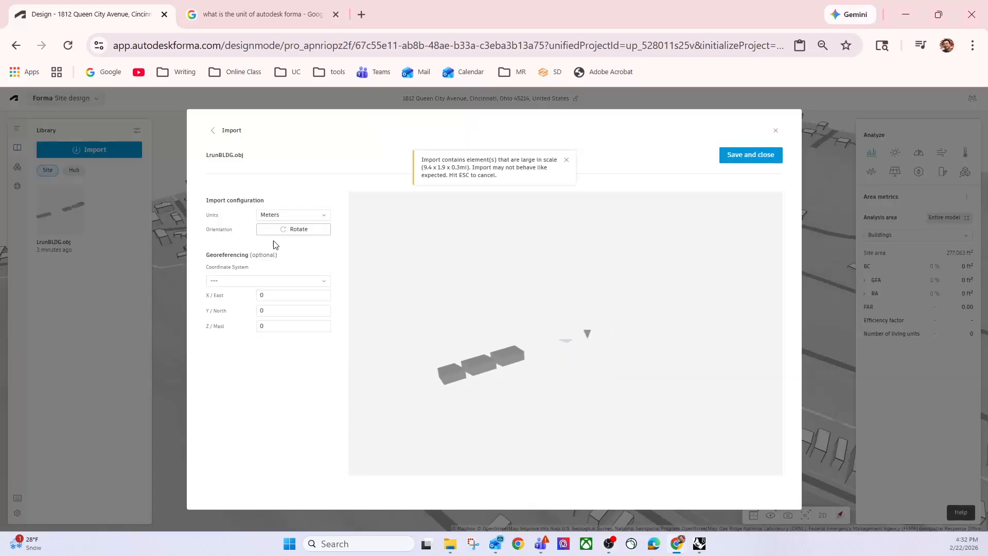
left_click(275, 216)
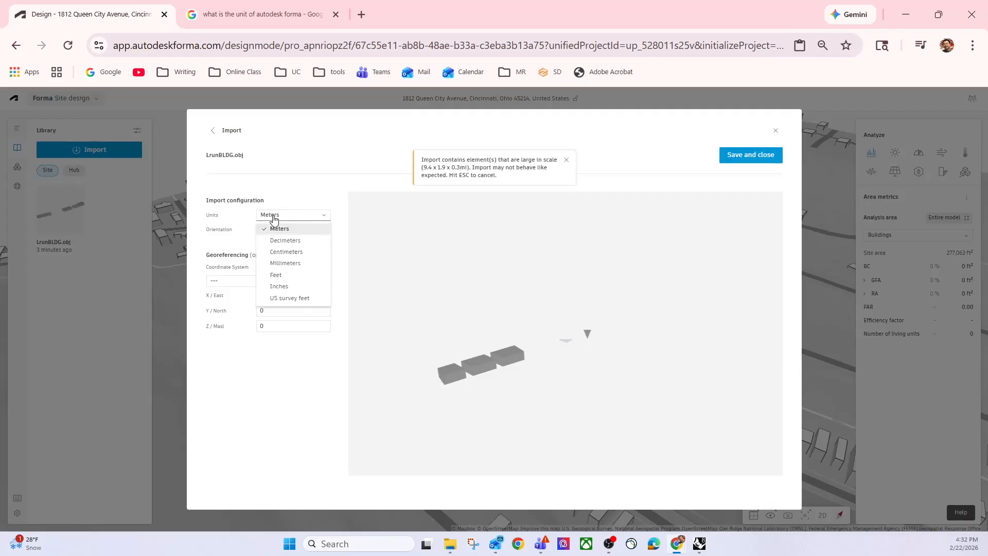
left_click(270, 287)
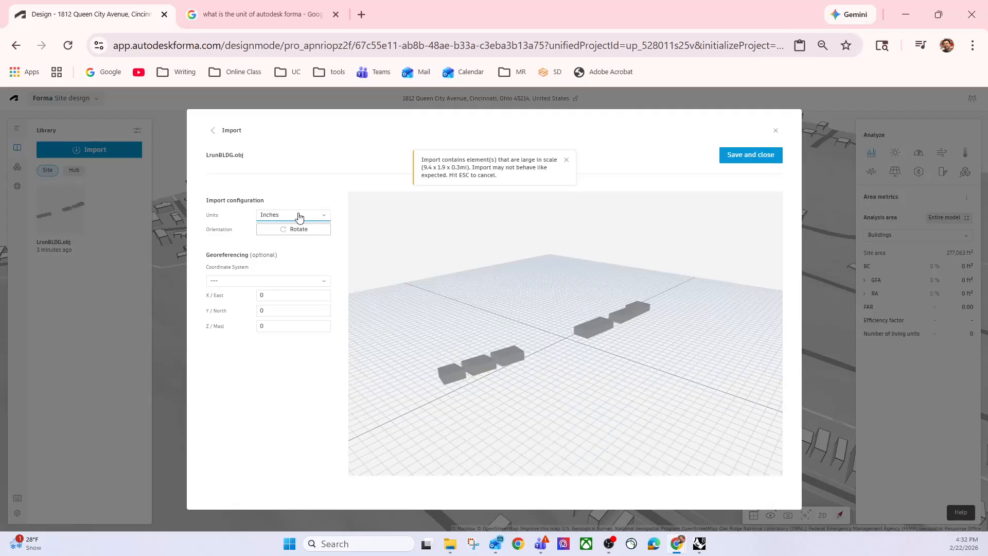
left_click(752, 158)
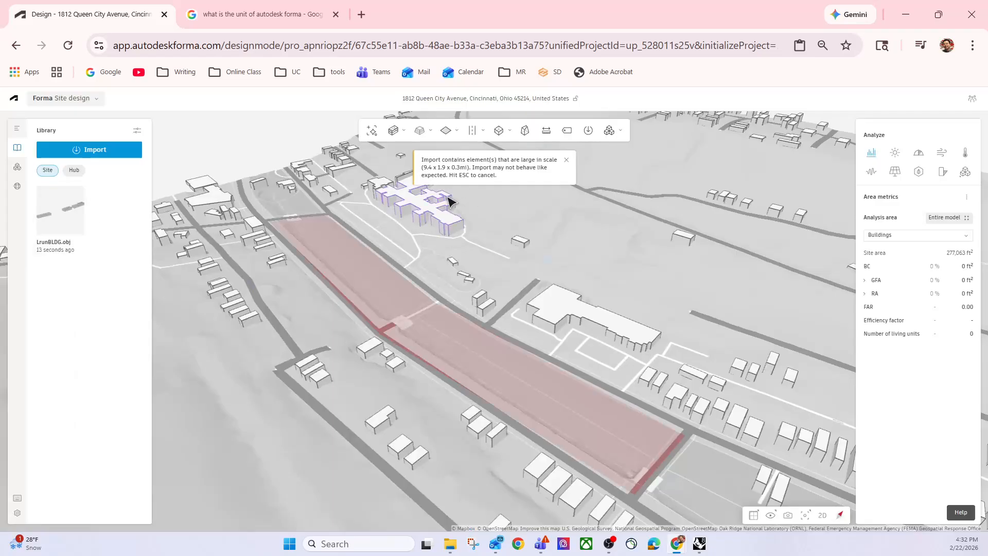
left_click(65, 216)
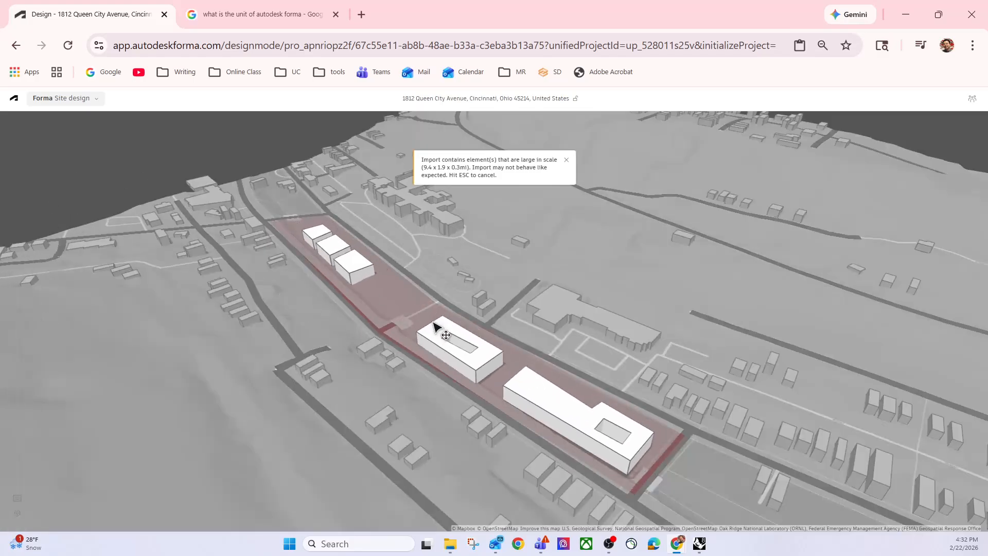
left_click(440, 323)
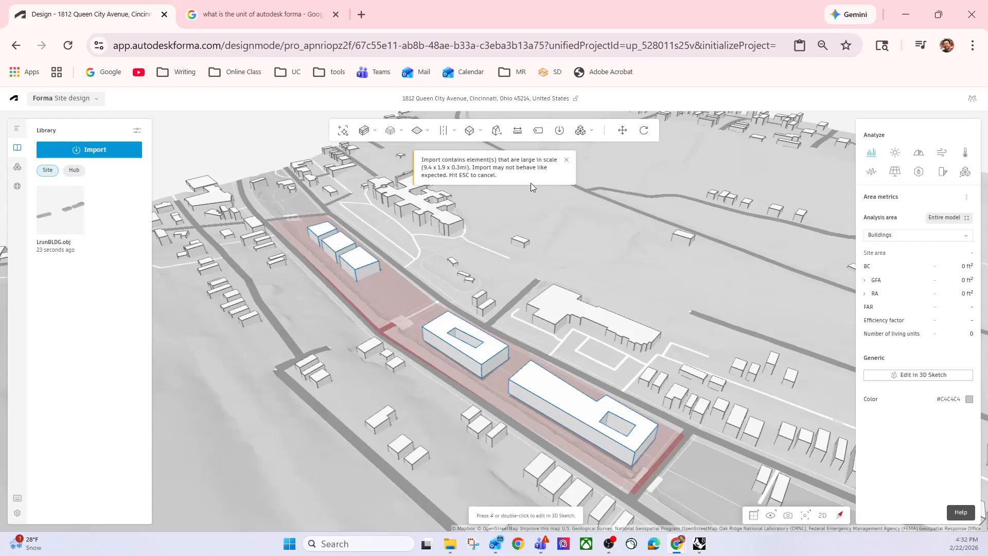
Step: Look through the proposal's Buildings, Site limits and Generic layers, toggling Generic off and on to identify the imported volumes
left_click(16, 129)
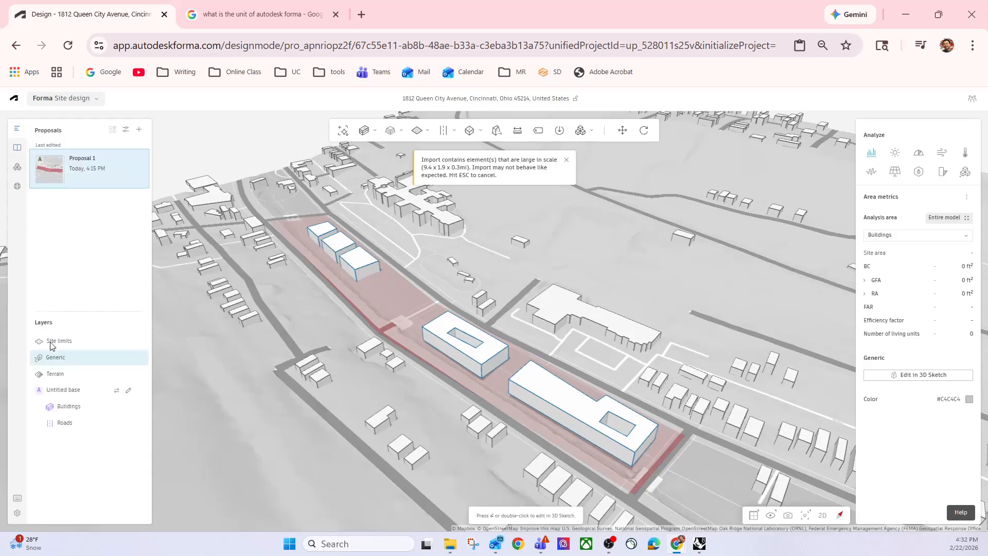
left_click(76, 407)
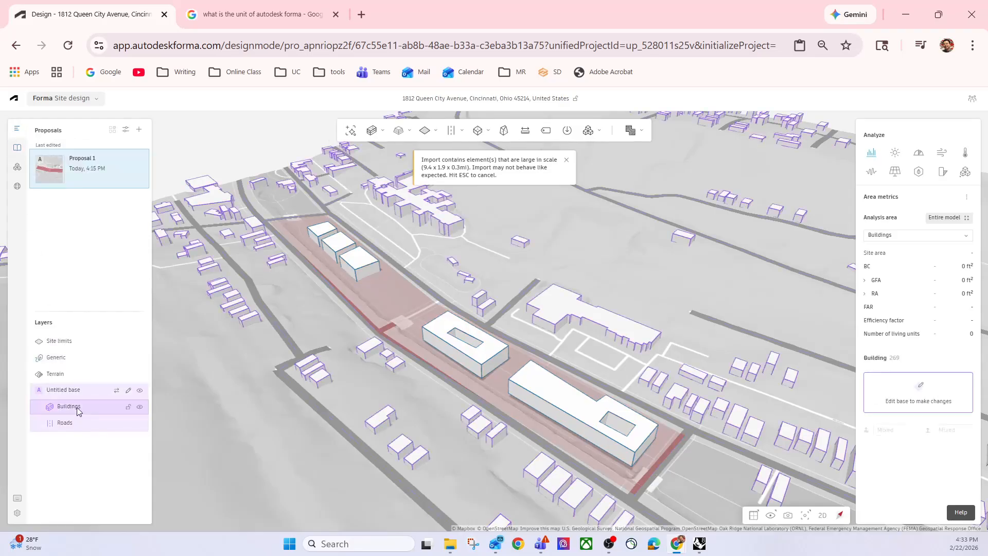
left_click(84, 341)
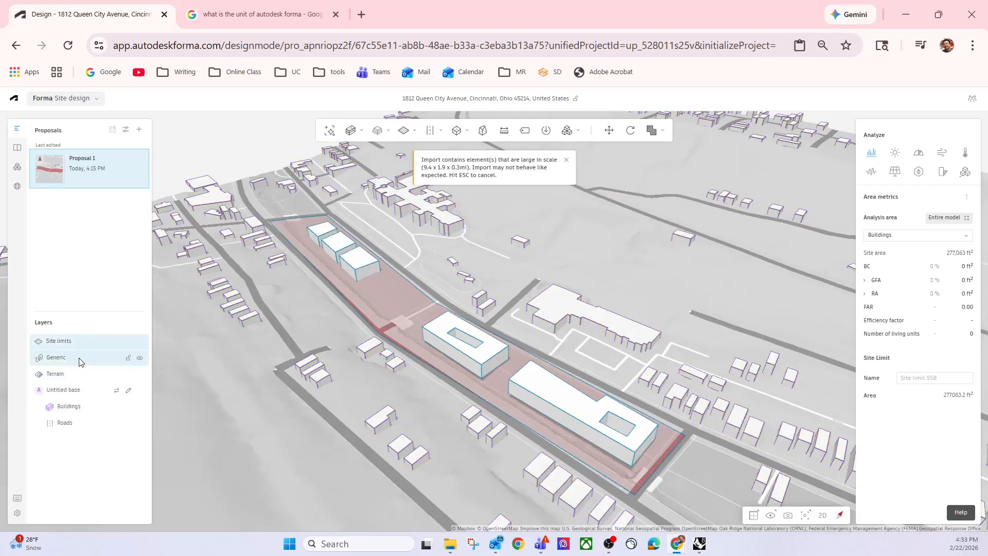
left_click(81, 362)
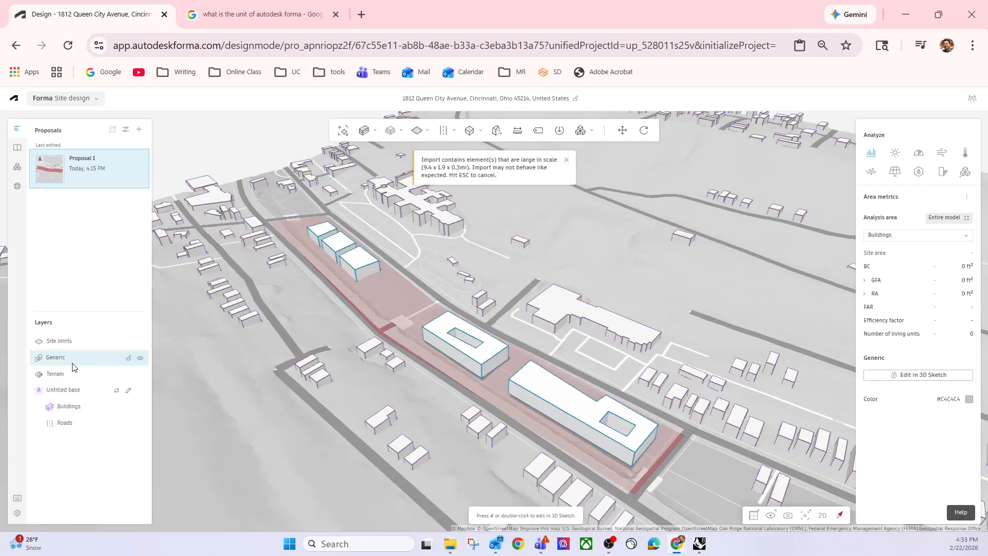
left_click(140, 358)
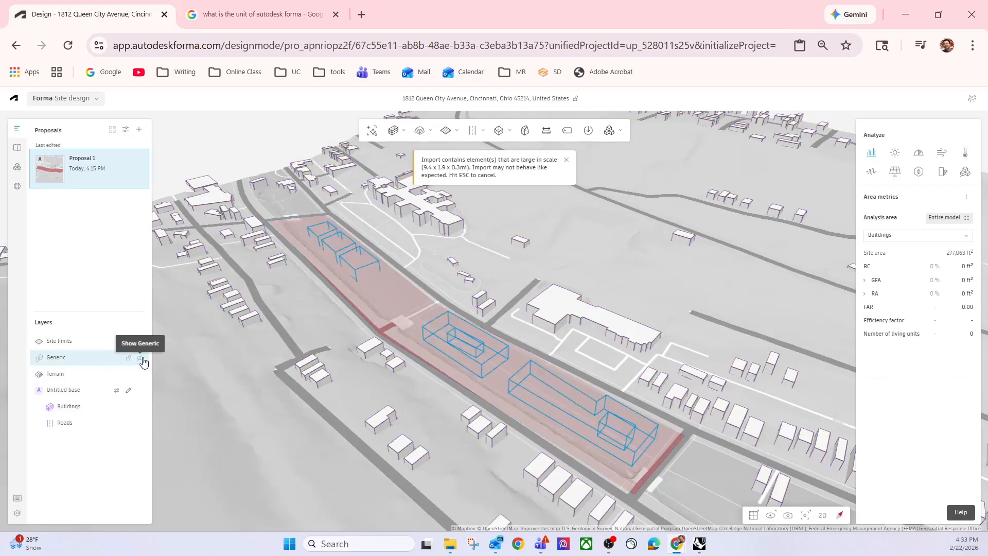
left_click(140, 358)
left_click(140, 359)
left_click(140, 358)
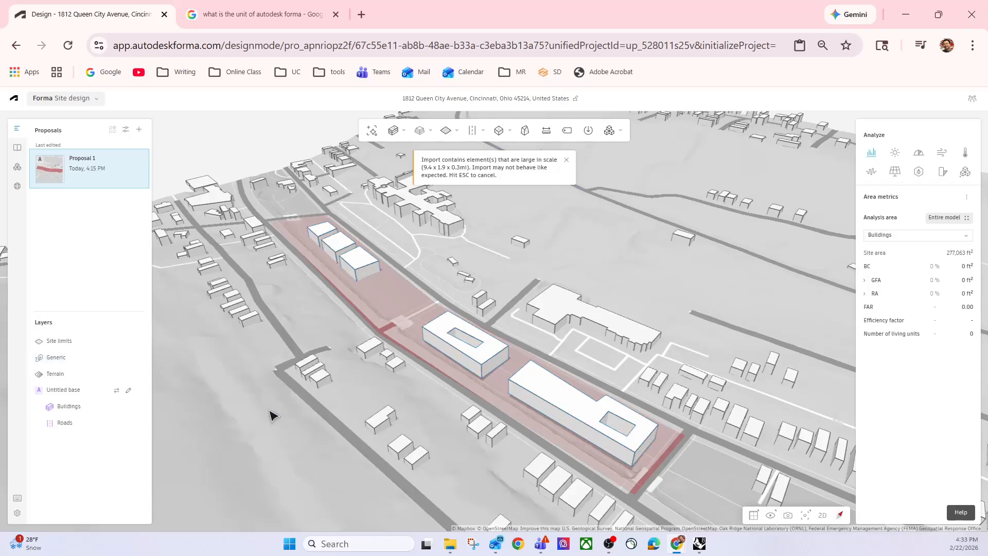
Step: Dismiss the large-scale import notice and check the Generic layer's volumes on the site from several angles, toggling their visibility
left_click(80, 361)
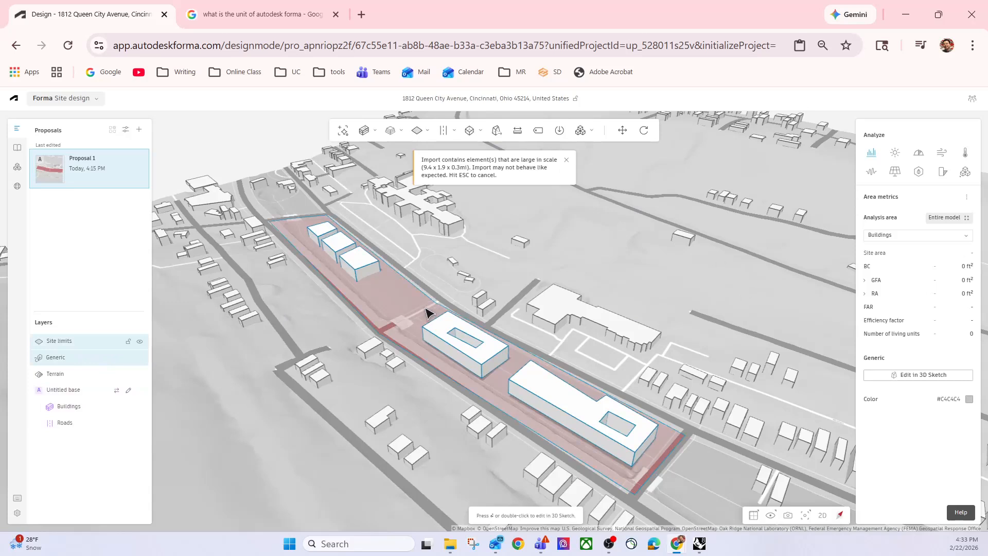
left_click(566, 160)
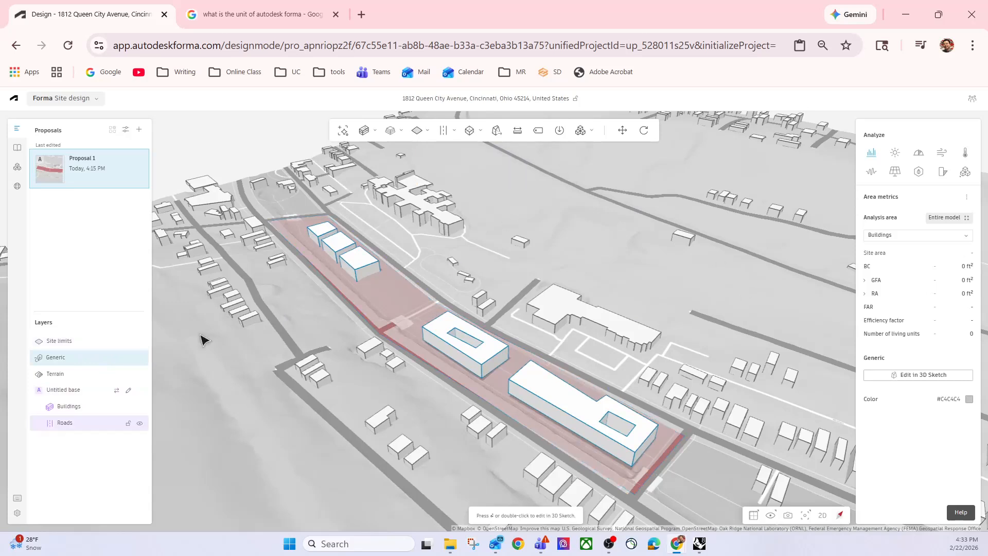
left_click(82, 353)
left_click(84, 353)
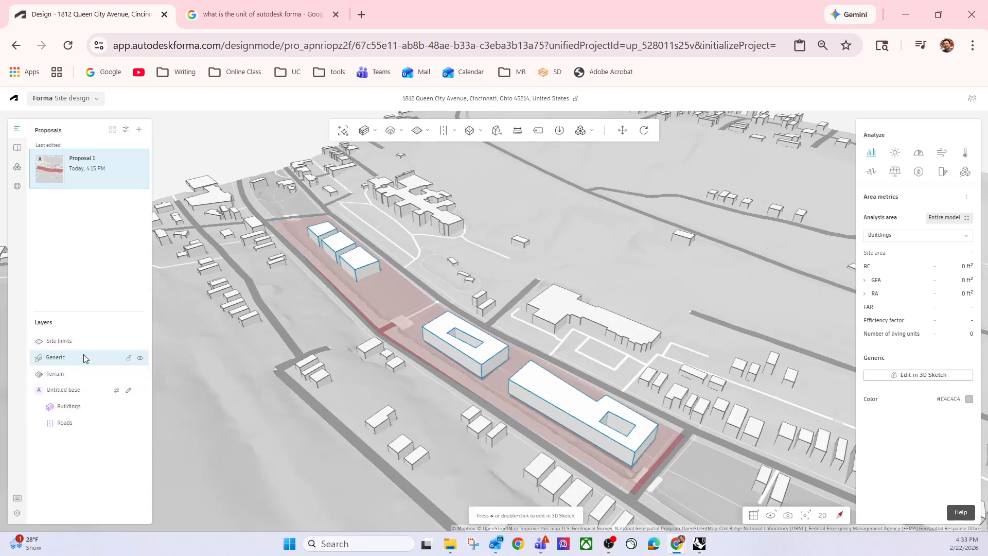
left_click_drag(366, 326, 507, 320)
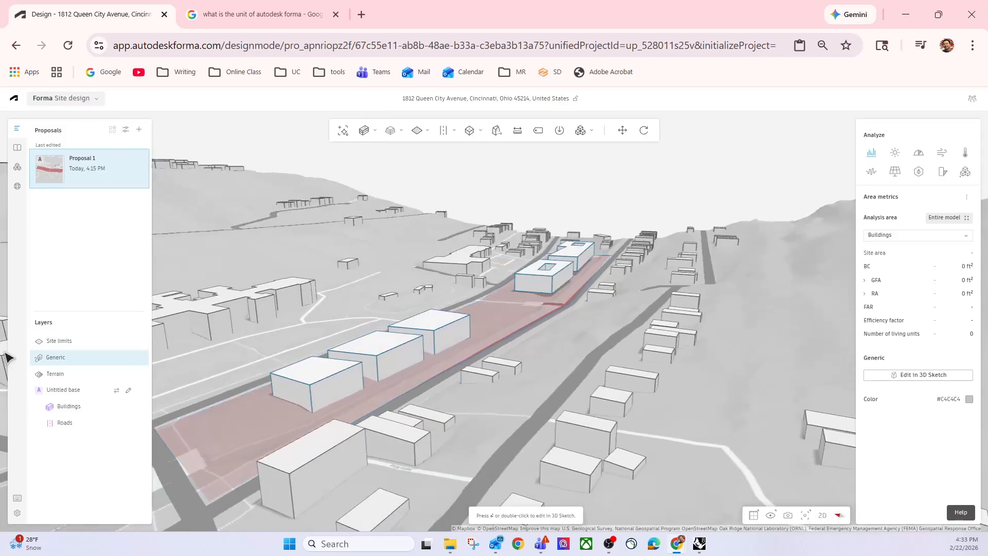
left_click(139, 360)
left_click(139, 361)
left_click_drag(501, 241, 474, 270)
right_click_drag(377, 346, 516, 224)
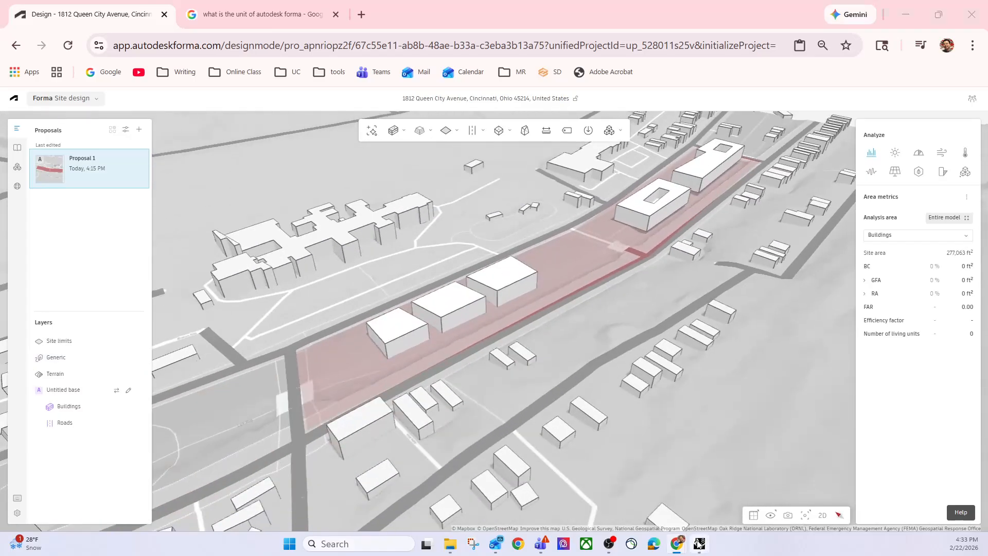
Step: Switch to Rhino to look over the source building model and return to the Forma site design
mouse_move(699, 543)
left_click(578, 494)
right_click_drag(577, 298, 548, 358)
key("alt+Tab")
Step: Move the imported building group slightly along the site limit, toward the end with the three separate blocks
left_click(380, 330)
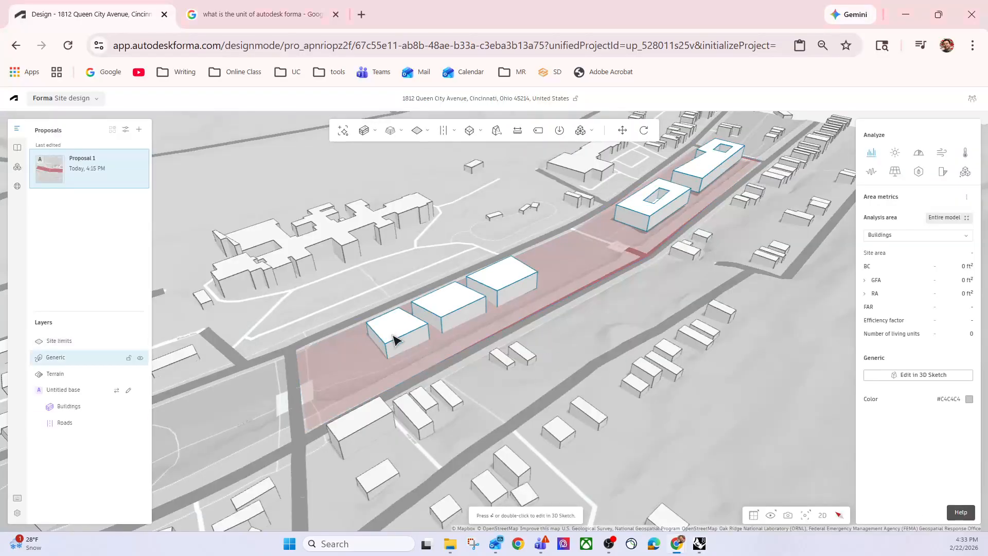
left_click(622, 130)
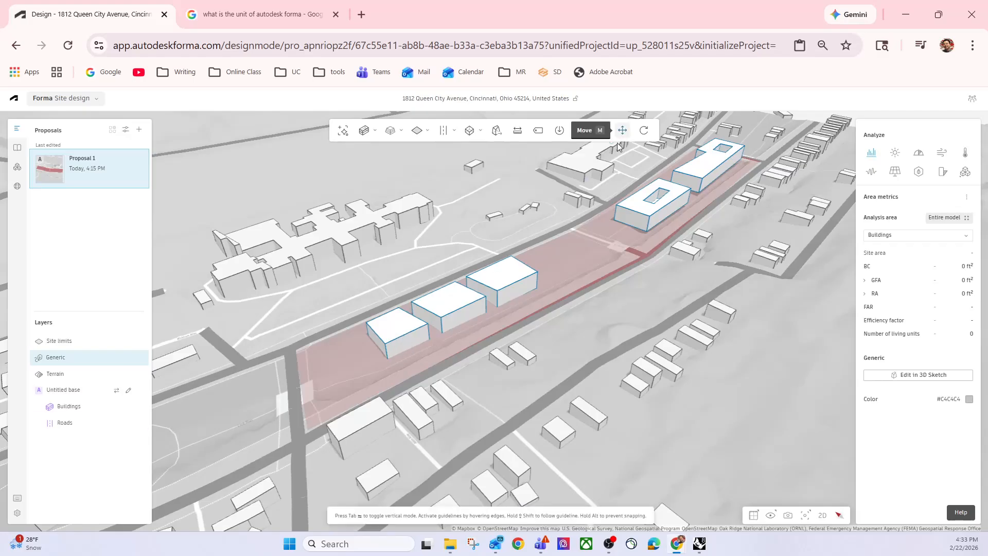
left_click(402, 341)
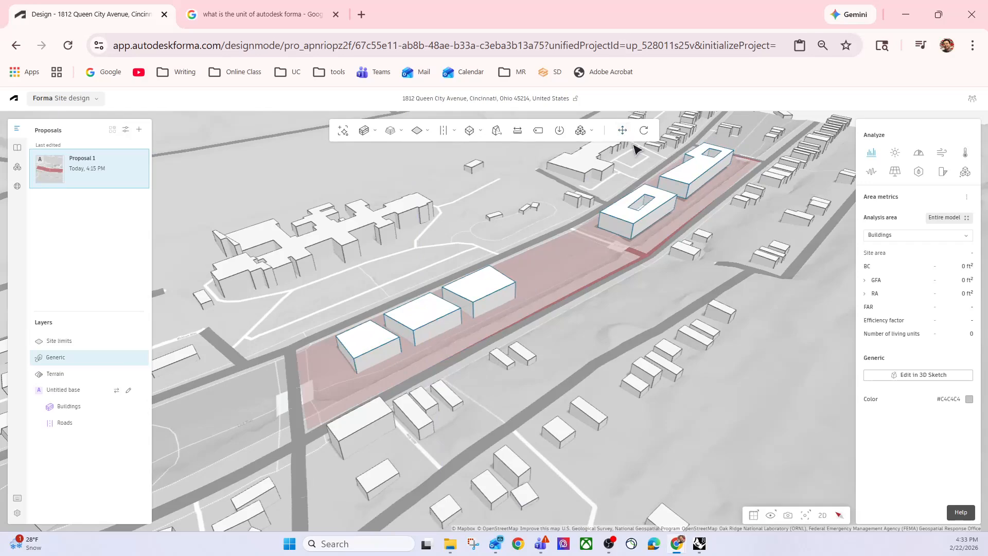
right_click_drag(613, 337, 549, 348)
right_click_drag(437, 348, 350, 162)
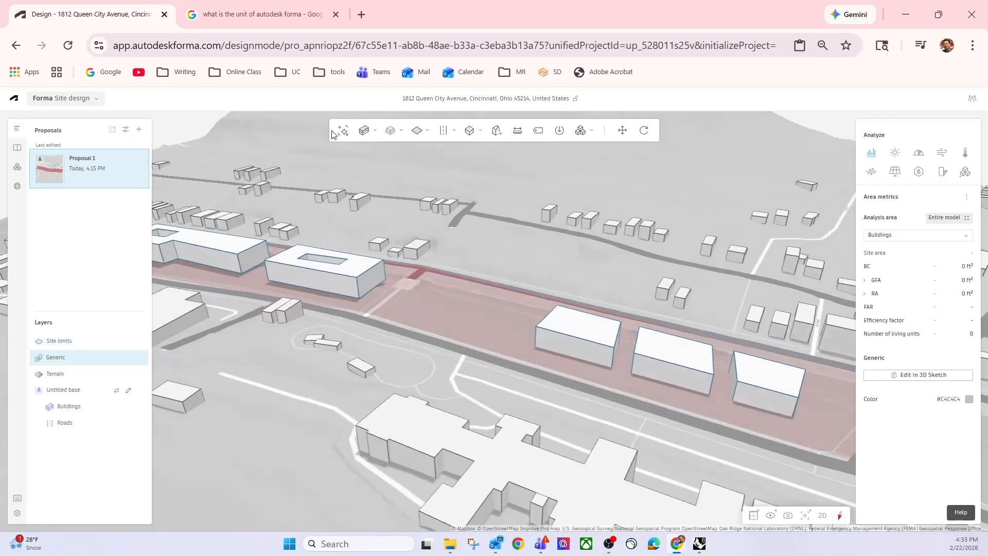
left_click(364, 131)
right_click_drag(609, 283, 581, 266)
right_click_drag(473, 282, 536, 270)
right_click_drag(459, 265, 463, 281)
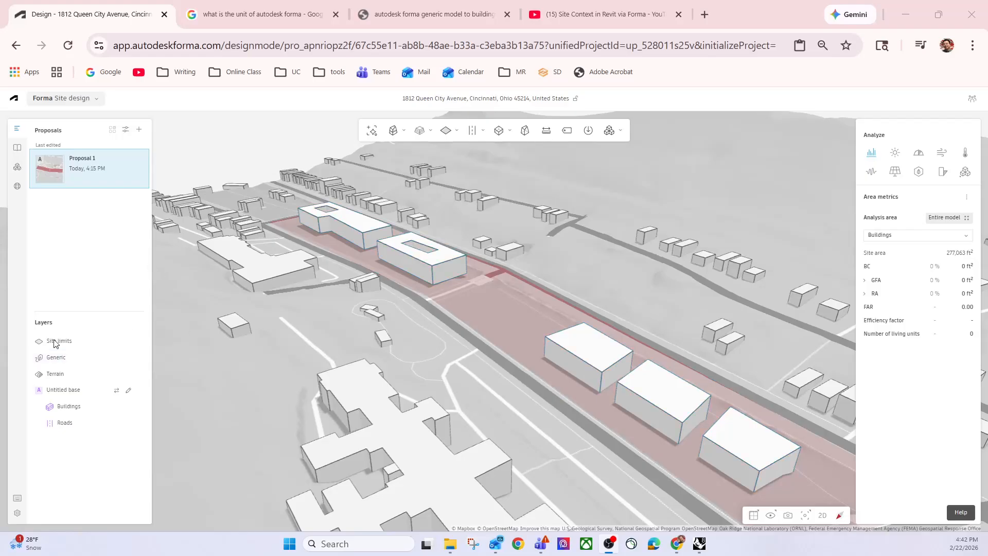
Step: Search the Autodesk App Store extensions for rhino and close the store without adding anything
left_click(18, 172)
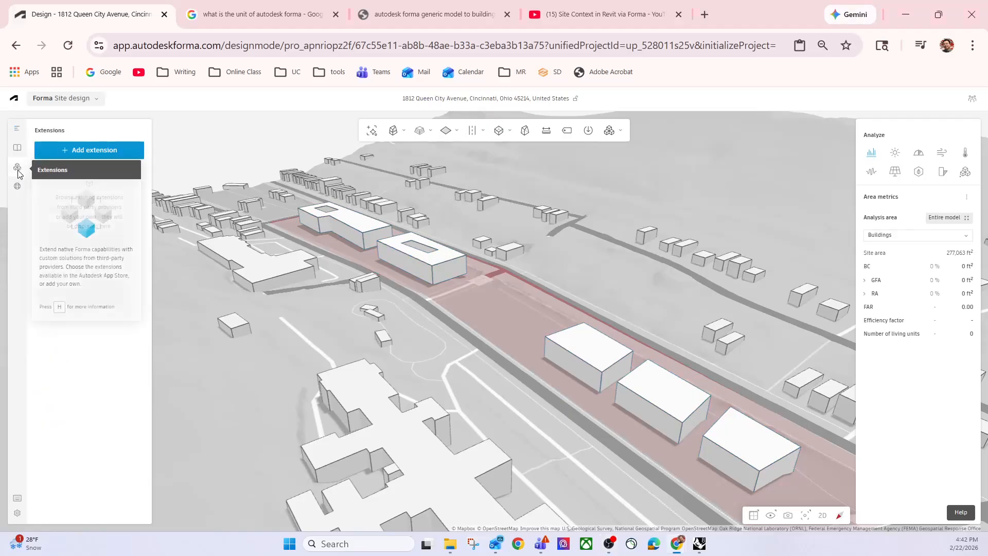
left_click(67, 152)
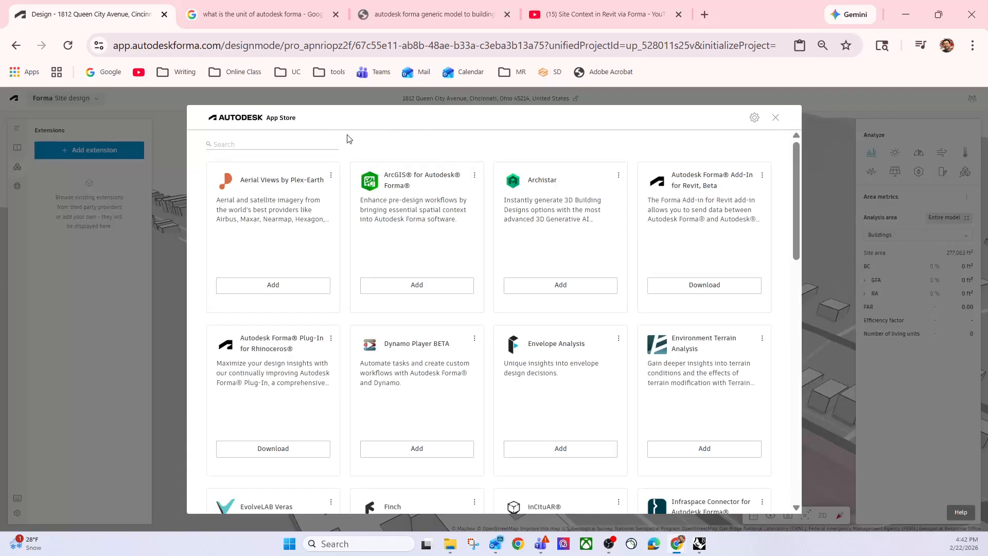
left_click(300, 144)
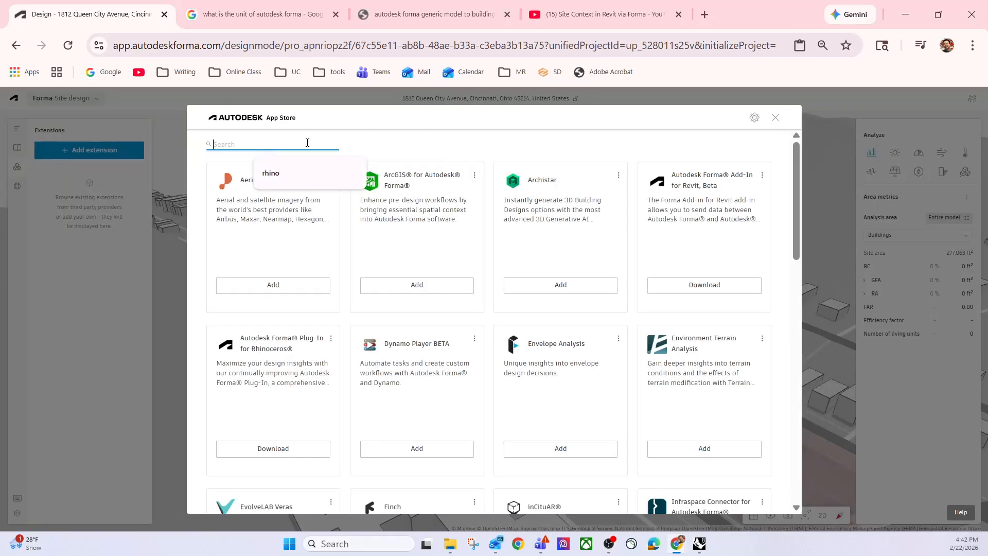
type("rhino")
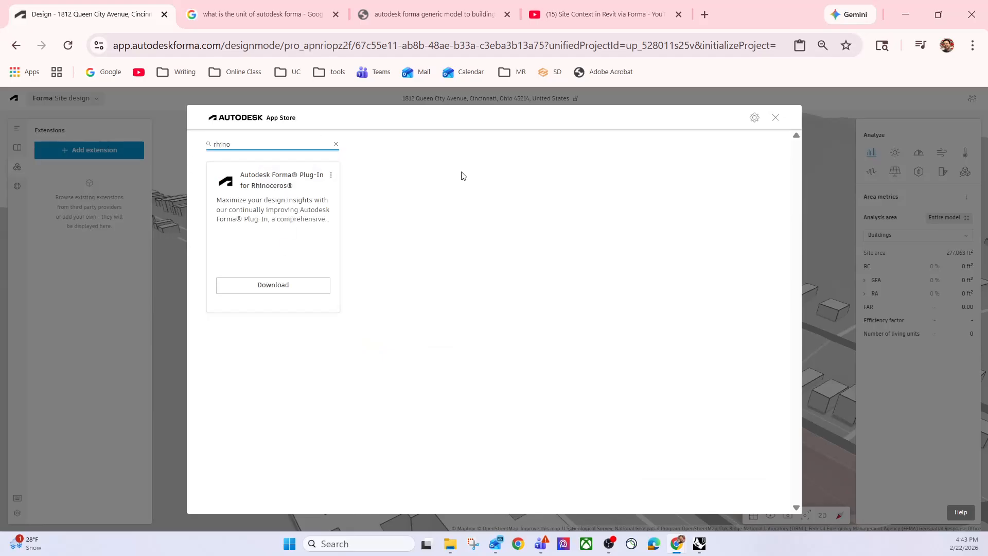
left_click(776, 118)
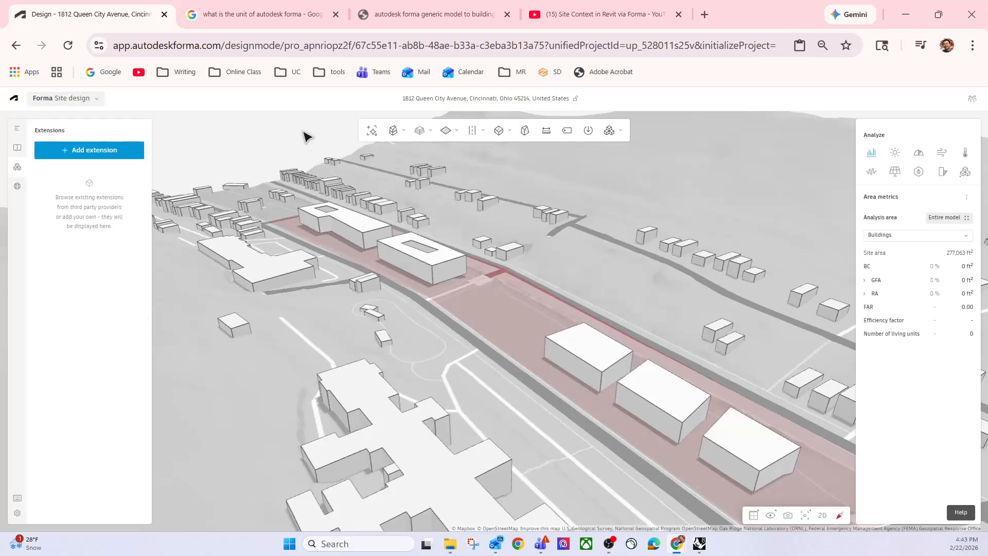
Step: Open the imported Generic building volumes for editing in 3D Sketch and look through its 3D shape and advanced modeling tools
left_click(17, 130)
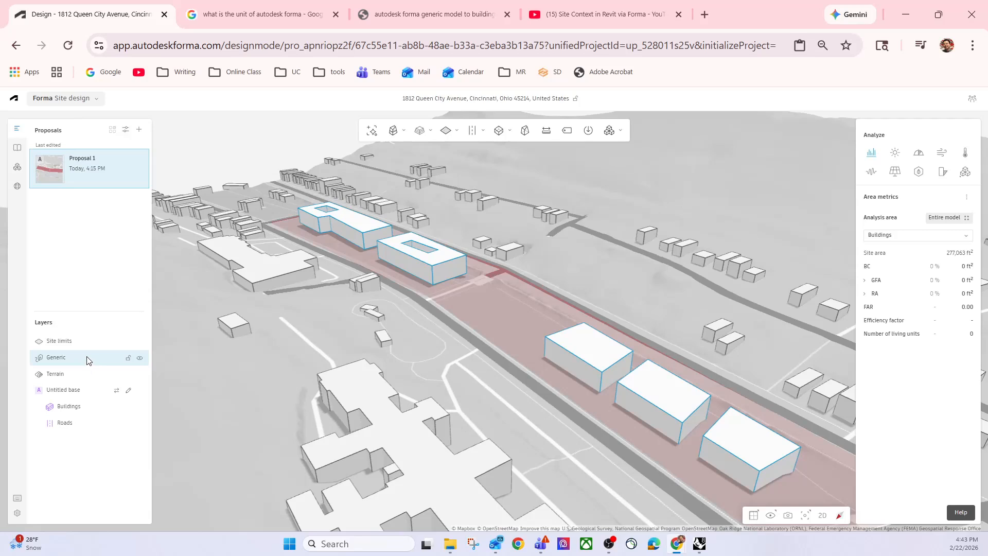
right_click(450, 257)
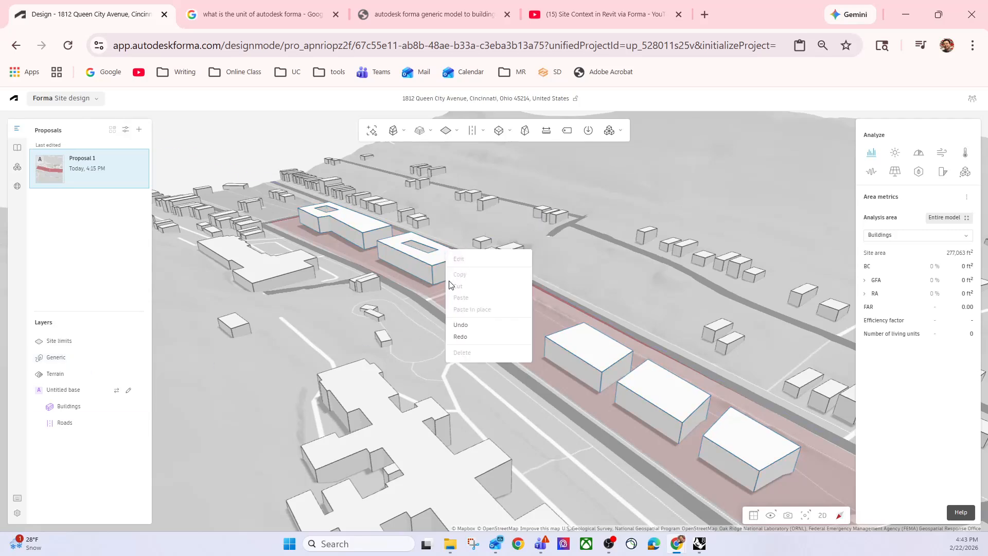
left_click(438, 263)
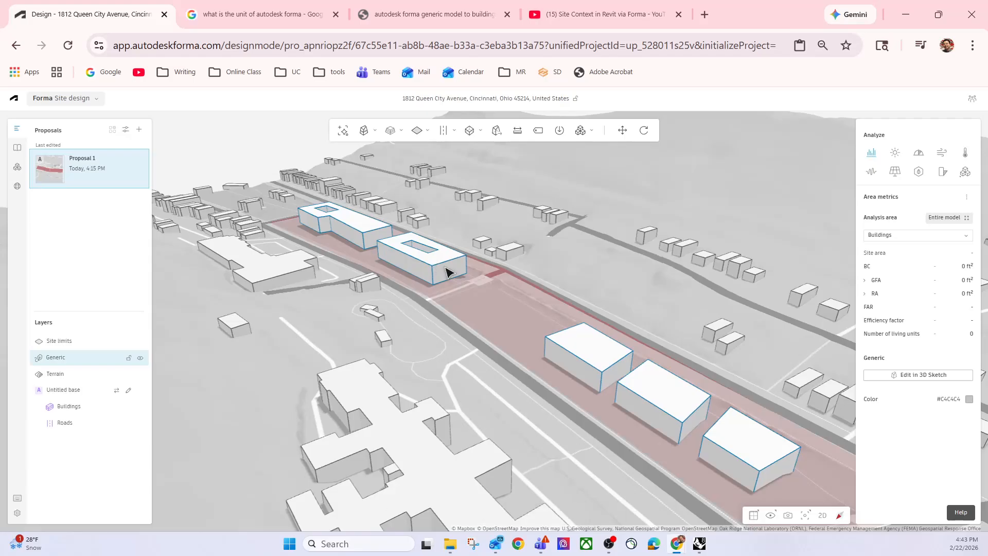
right_click(449, 272)
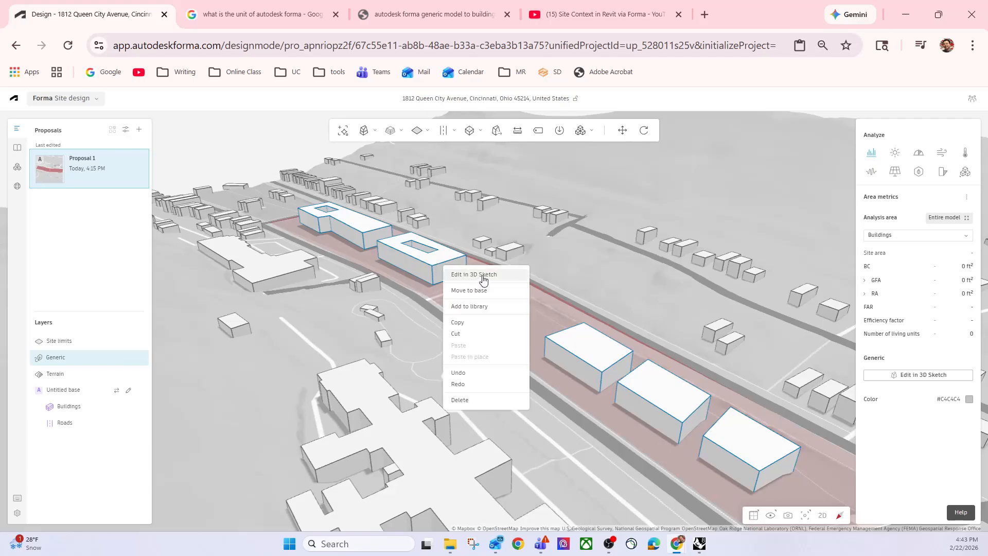
left_click(474, 274)
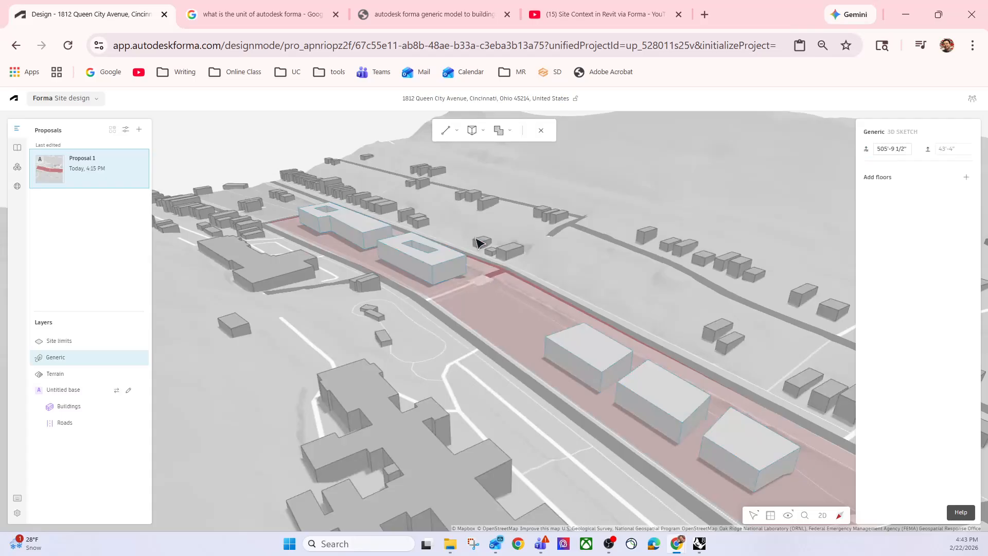
left_click(476, 134)
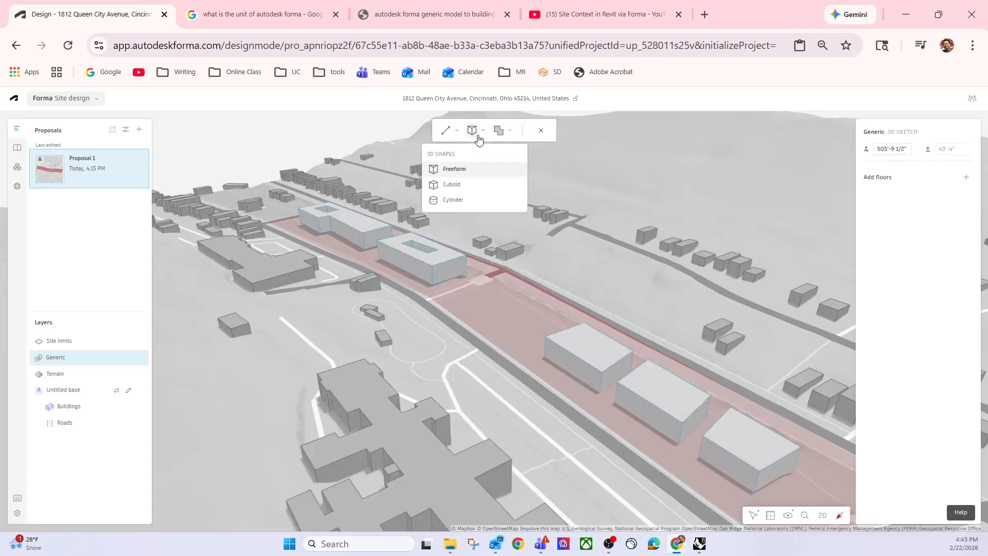
left_click(507, 134)
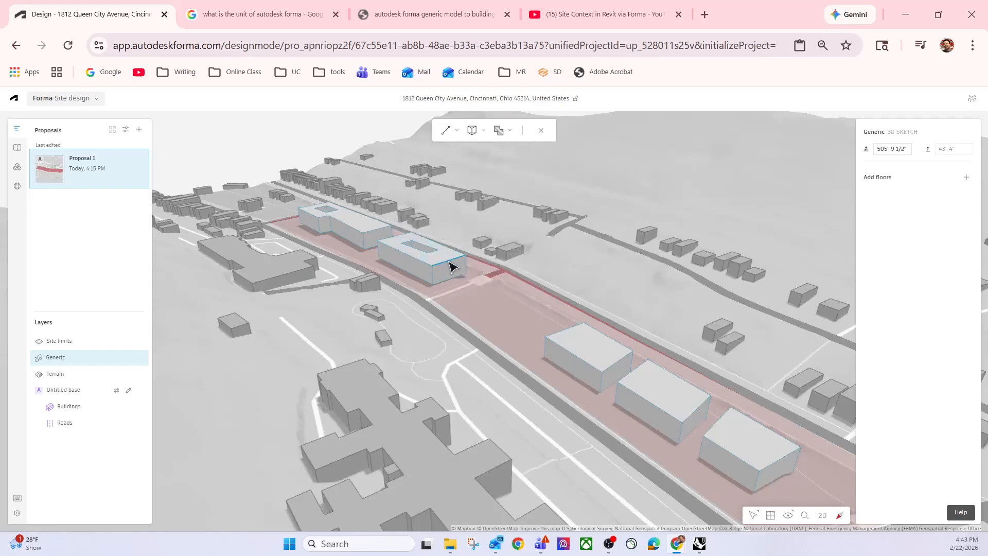
left_click(452, 265)
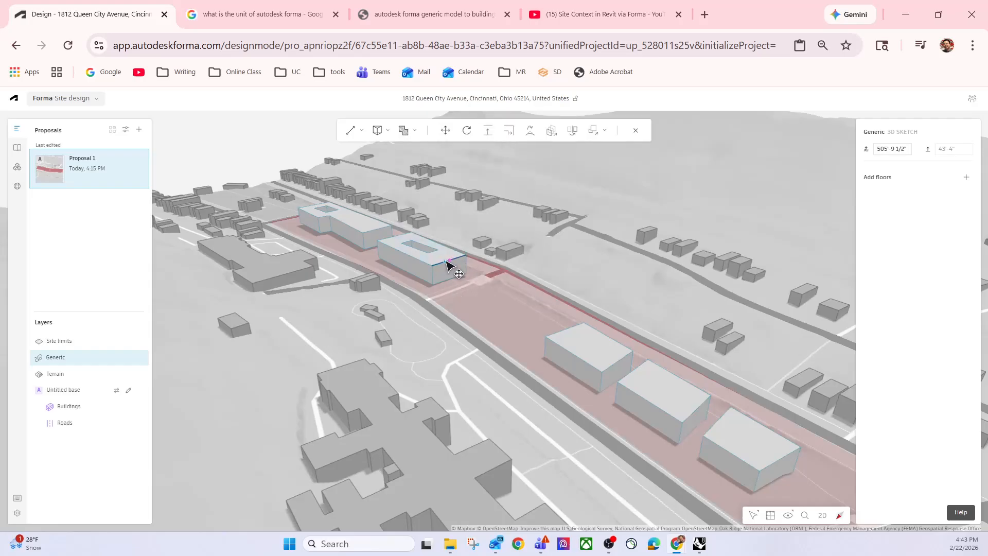
left_click(446, 131)
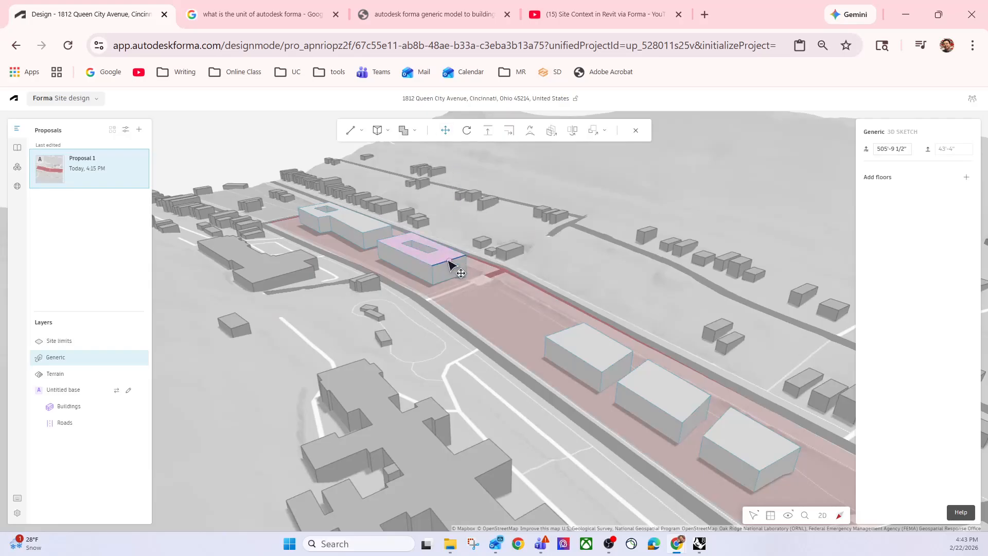
left_click(450, 251)
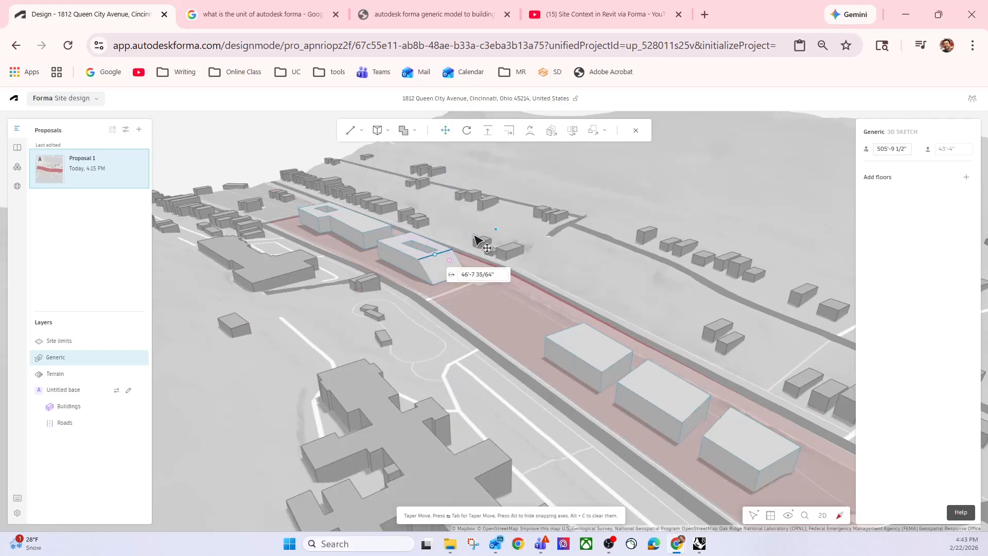
scroll(431, 209, "up", 7)
right_click_drag(429, 193, 477, 237)
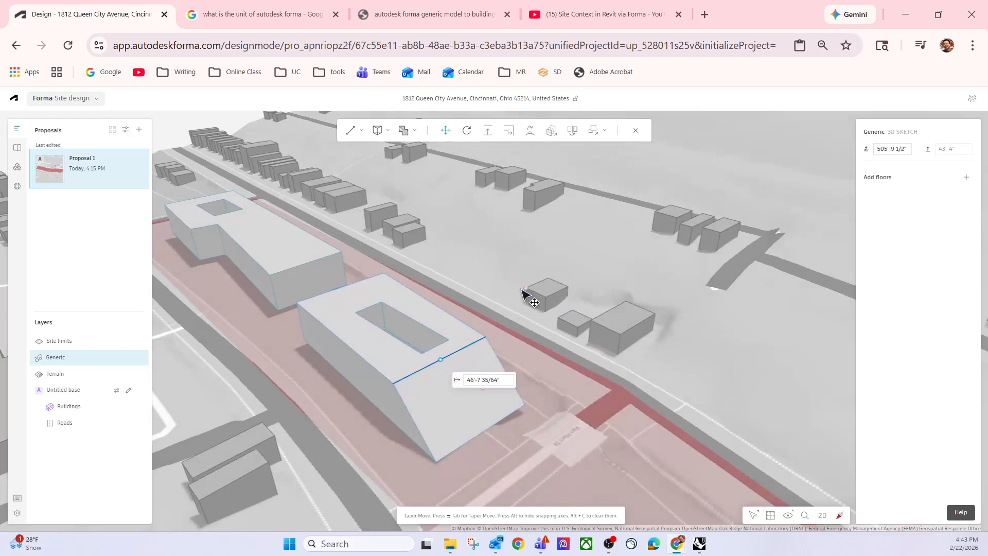
key("Escape")
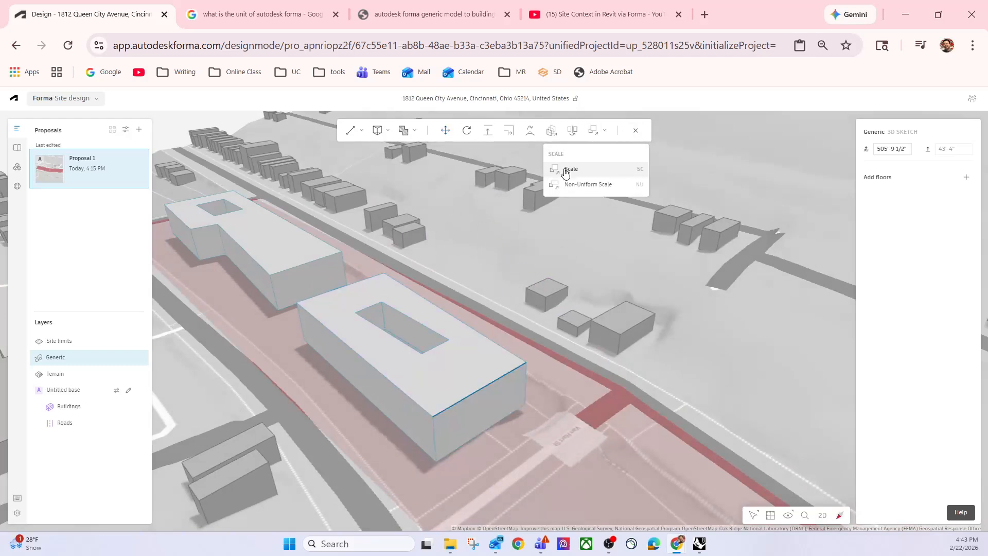
Step: Restart 3D Sketch on the imported Generic volumes and add floors to turn them into buildings
left_click(635, 130)
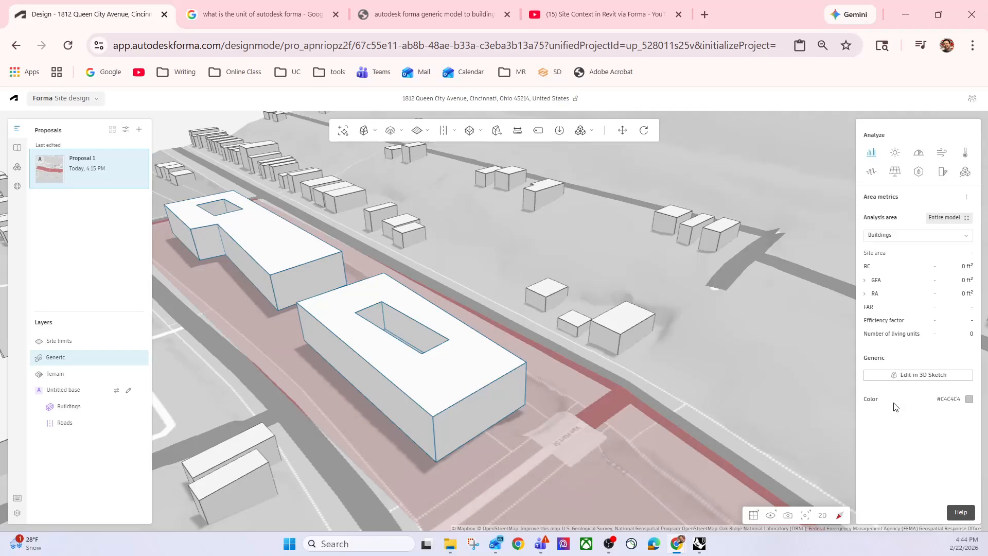
left_click(909, 380)
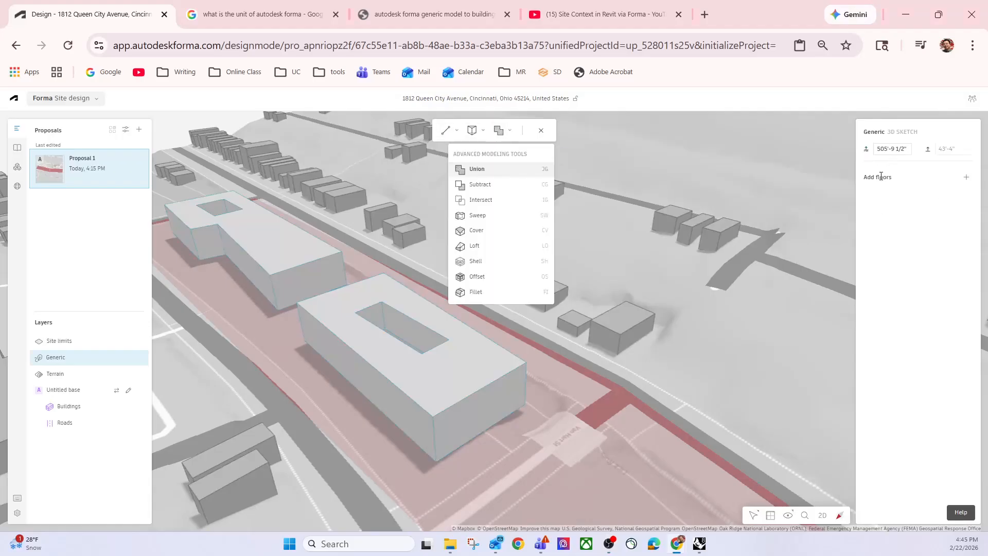
left_click(965, 178)
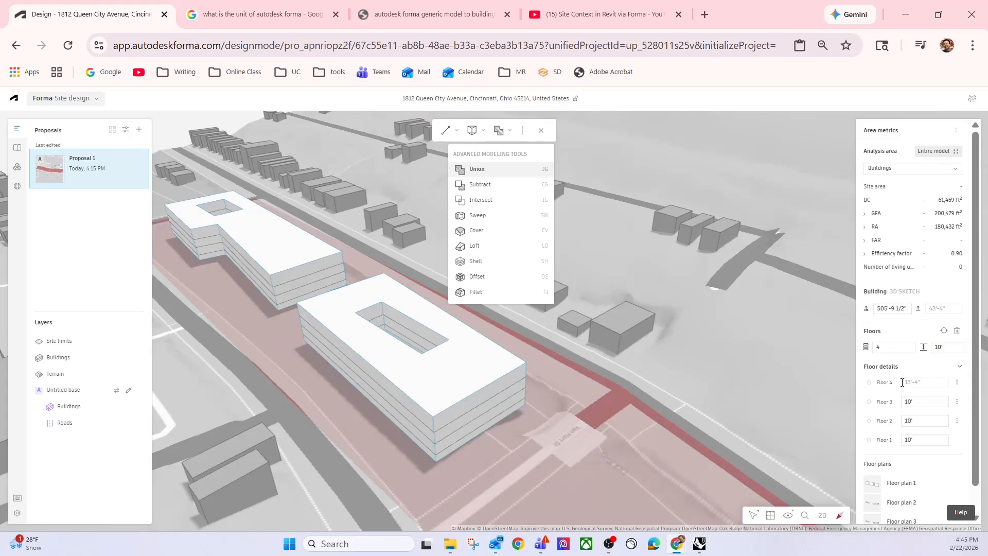
Step: Try Floor 1 heights of 11'-1" and 15' in the building's floor details
double_click(913, 438)
left_click_drag(921, 438, 858, 441)
type("12'-3")
left_click(924, 420)
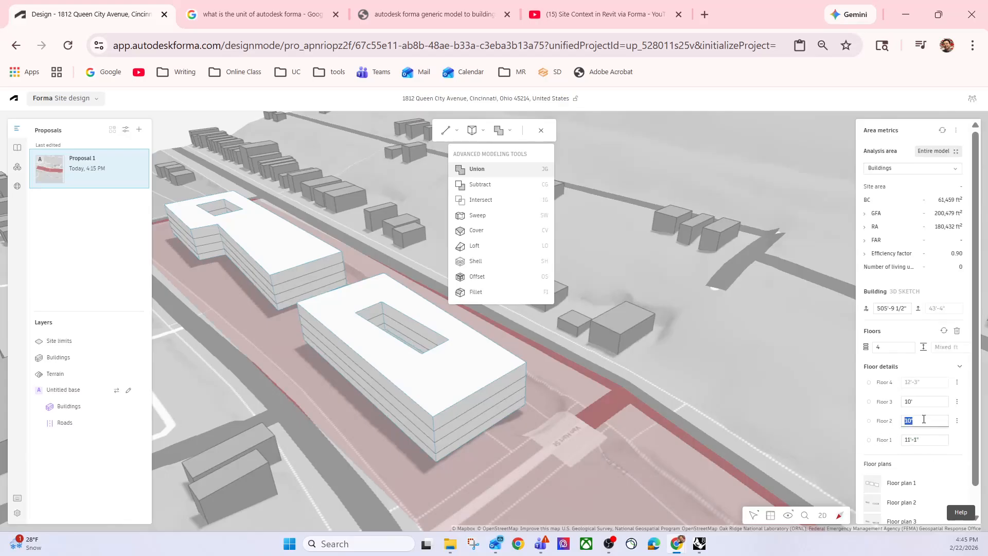
left_click(911, 439)
type("15")
left_click(928, 420)
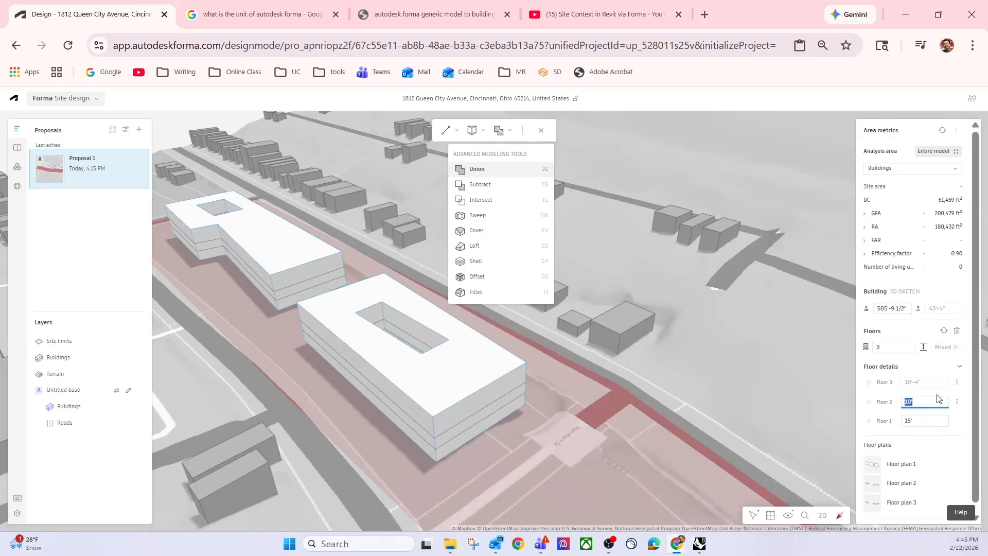
Step: Review the building's floor count and floor heights, and re-enter 15' as the Floor 1 height
left_click(938, 383)
scroll(929, 417, "down", 1)
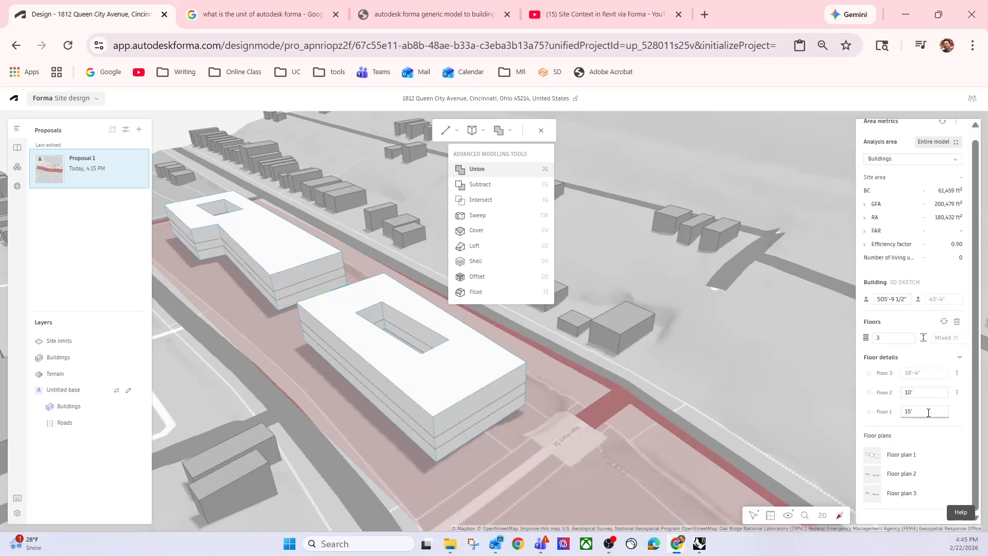
scroll(927, 411, "up", 1)
double_click(898, 347)
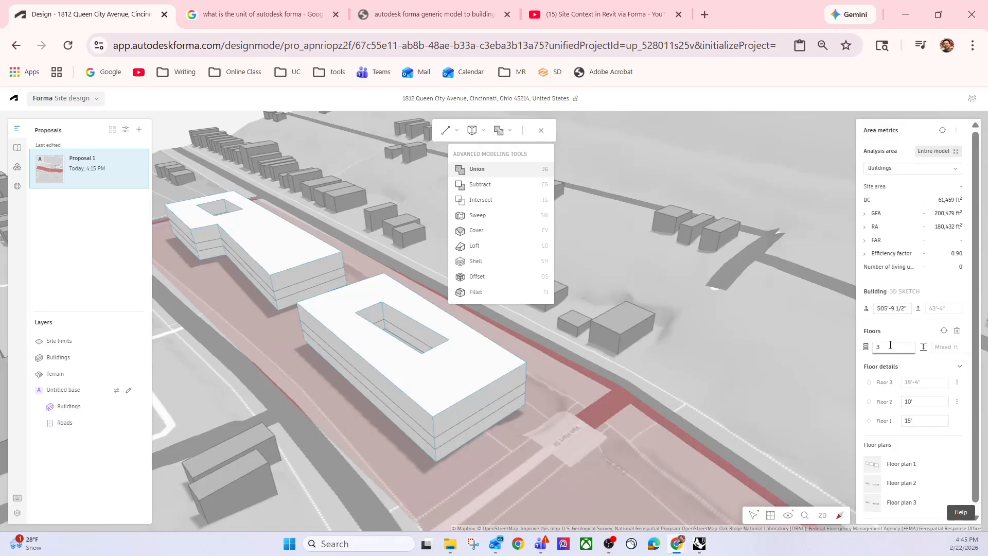
left_click(918, 422)
left_click_drag(922, 422, 848, 420)
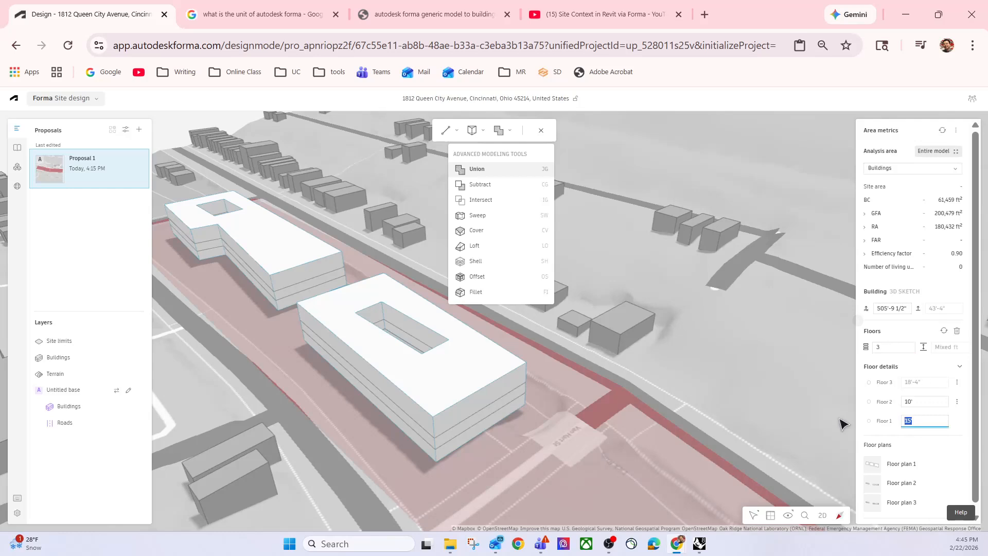
type("15")
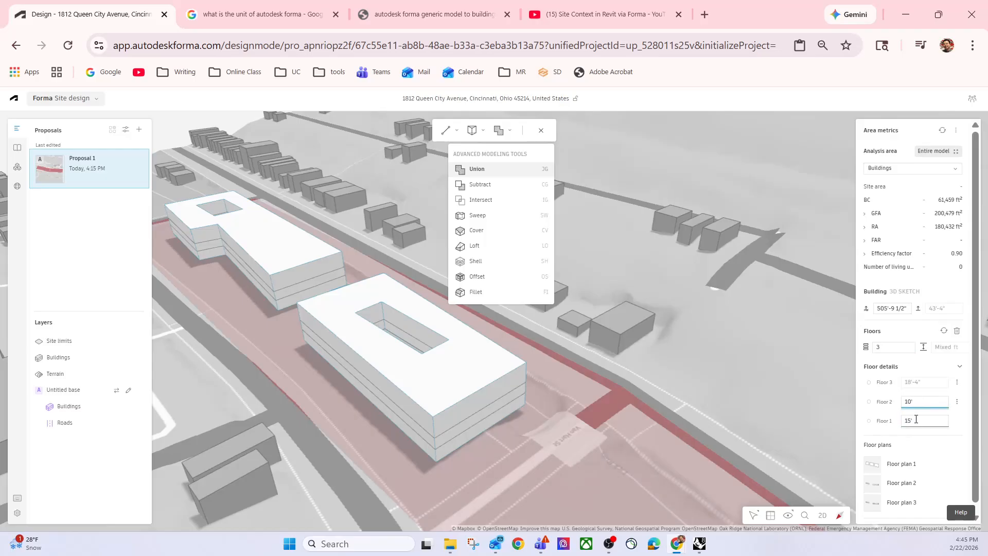
Step: Set the Floor 1 height to 12' and the number of floors to 4, and look over the floor details
left_click_drag(916, 420, 870, 425)
type("12")
key("Return")
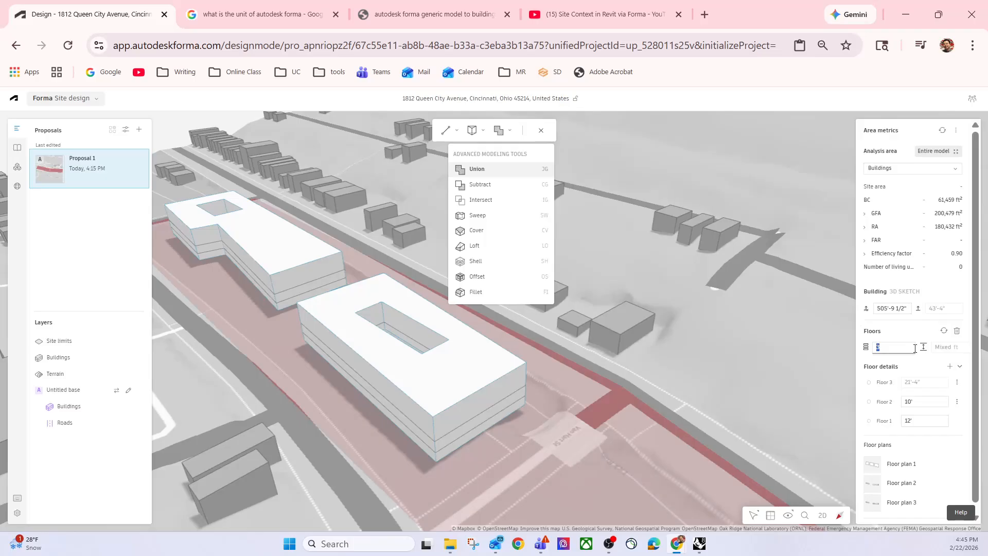
key("Return")
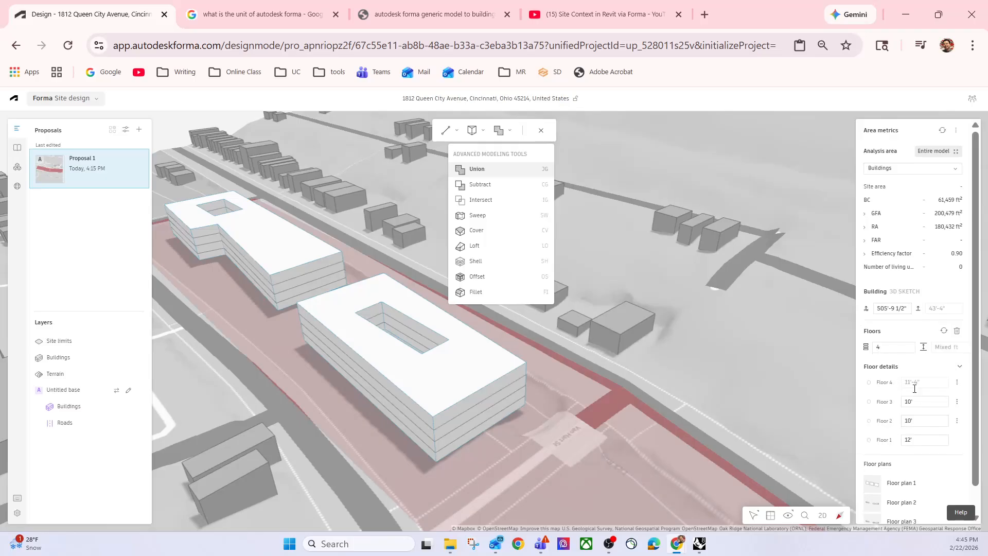
scroll(927, 464, "down", 1)
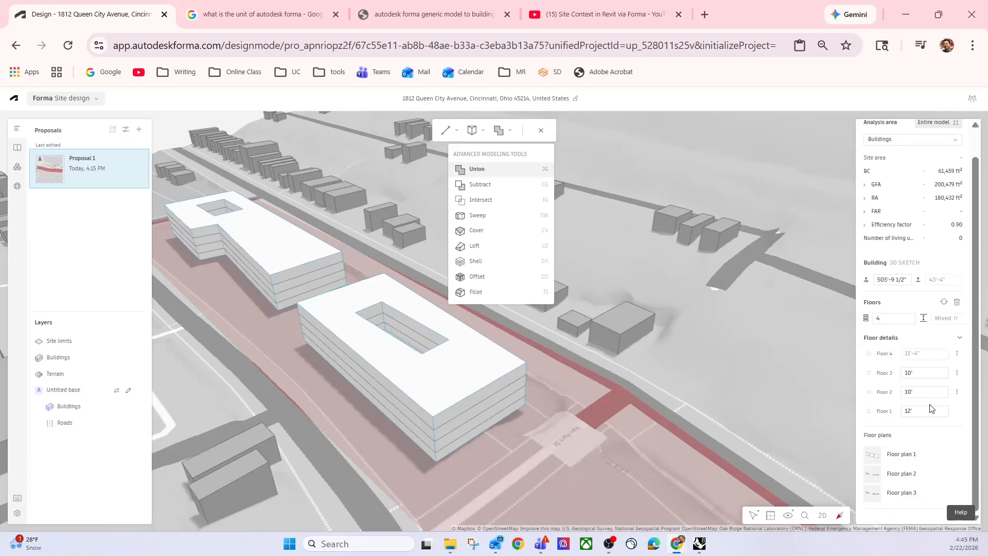
scroll(931, 329, "up", 1)
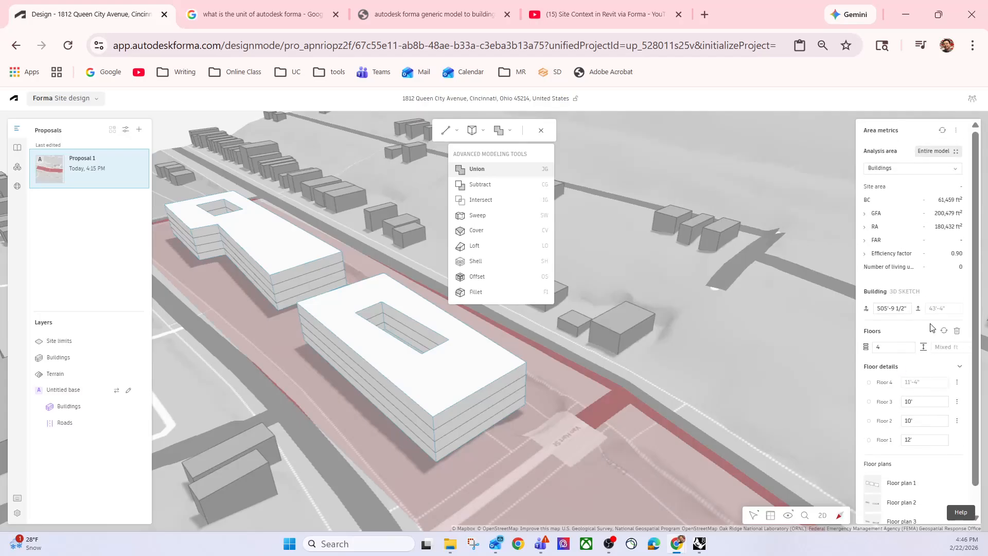
Step: Look over the floor divisions on the two courtyard blocks, check the Buildings layer's visibility, and leave 3D Sketch
left_click(429, 393)
right_click_drag(427, 389, 412, 366)
middle_click_drag(420, 359, 596, 315)
mouse_move(715, 336)
right_mouse_down()
mouse_move(689, 338)
mouse_move(714, 342)
right_mouse_up()
middle_click_drag(761, 376, 611, 328)
scroll(688, 338, "down", 5)
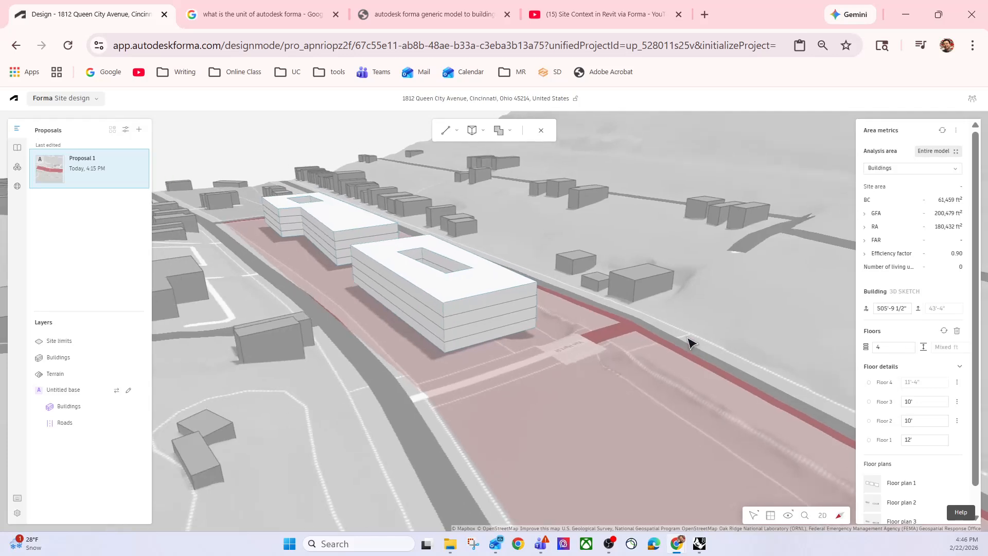
scroll(963, 466, "down", 1)
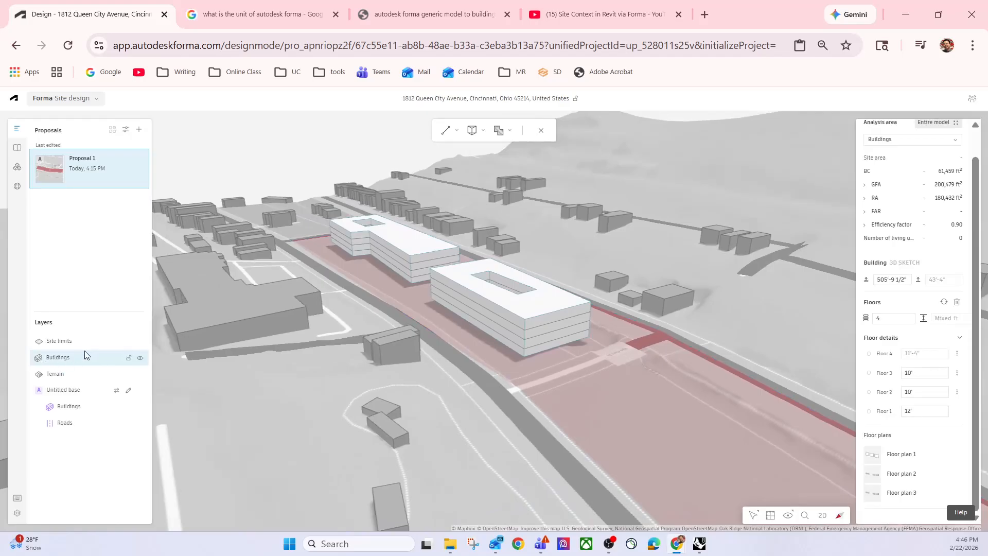
left_click(141, 359)
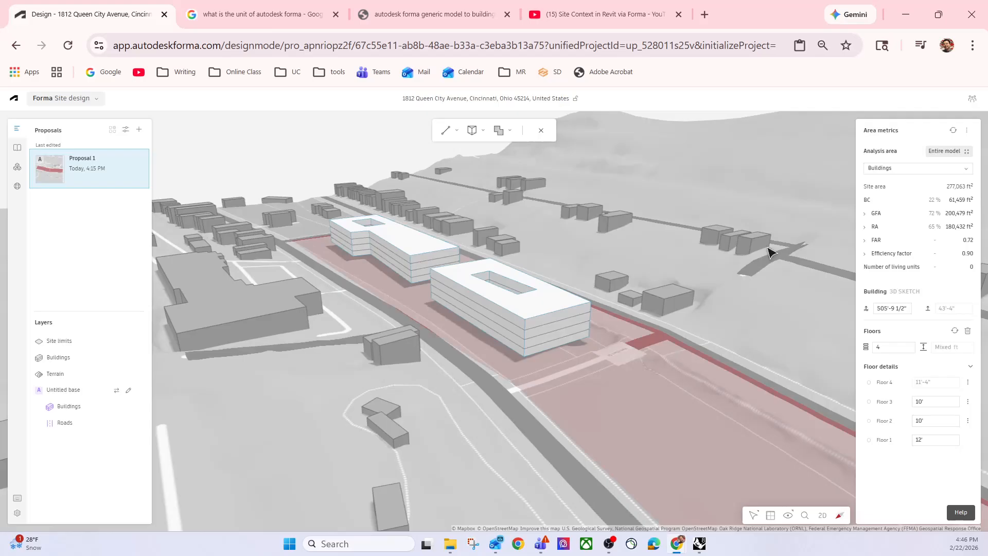
scroll(548, 245, "up", 2)
scroll(548, 244, "down", 2)
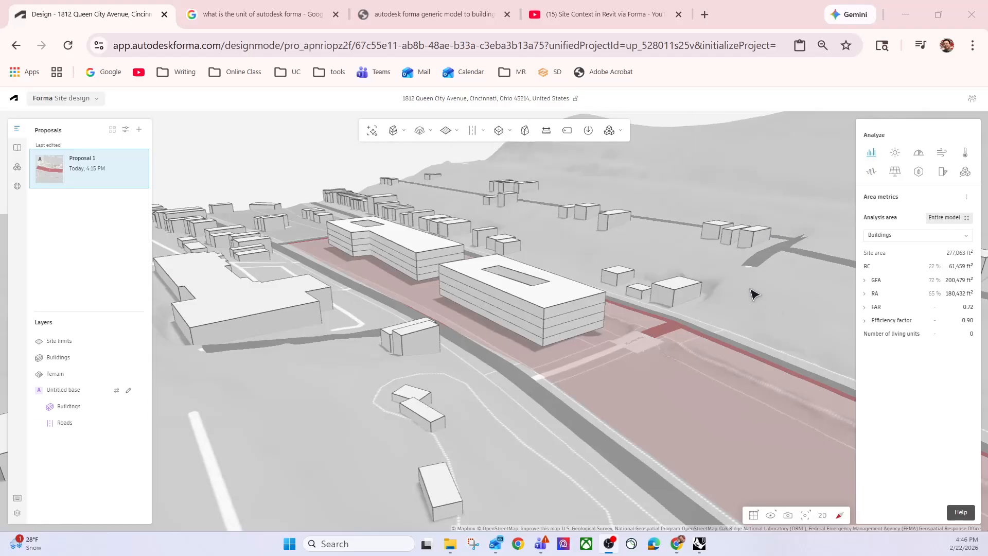
Step: Examine the FAR entry in the area metrics and the floor divisions of all the proposed blocks from both ends of the site
mouse_move(919, 288)
left_click(865, 308)
left_click(864, 309)
right_click_drag(441, 296, 553, 270)
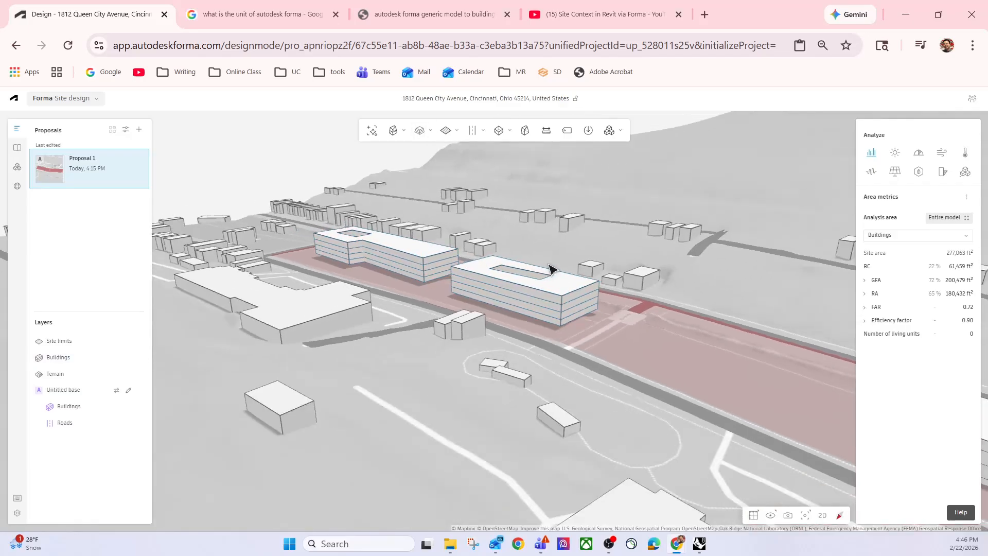
scroll(554, 270, "down", 2)
middle_click_drag(727, 265, 478, 236)
right_click_drag(494, 281, 471, 274)
right_click_drag(686, 329, 693, 309)
right_click_drag(612, 350, 624, 391)
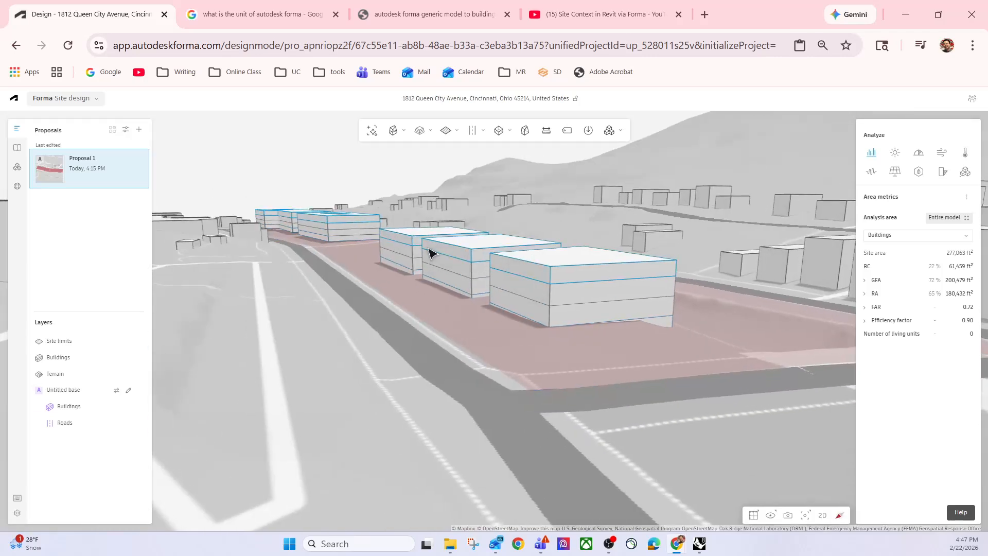
right_click_drag(431, 254, 602, 344)
scroll(520, 302, "down", 3)
right_click_drag(329, 226, 587, 295)
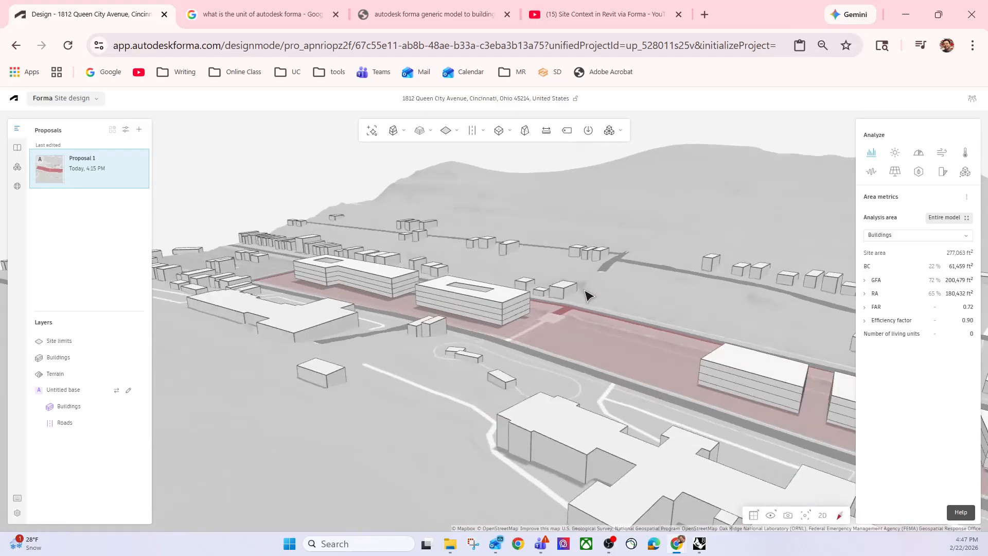
left_click_drag(569, 273, 509, 254)
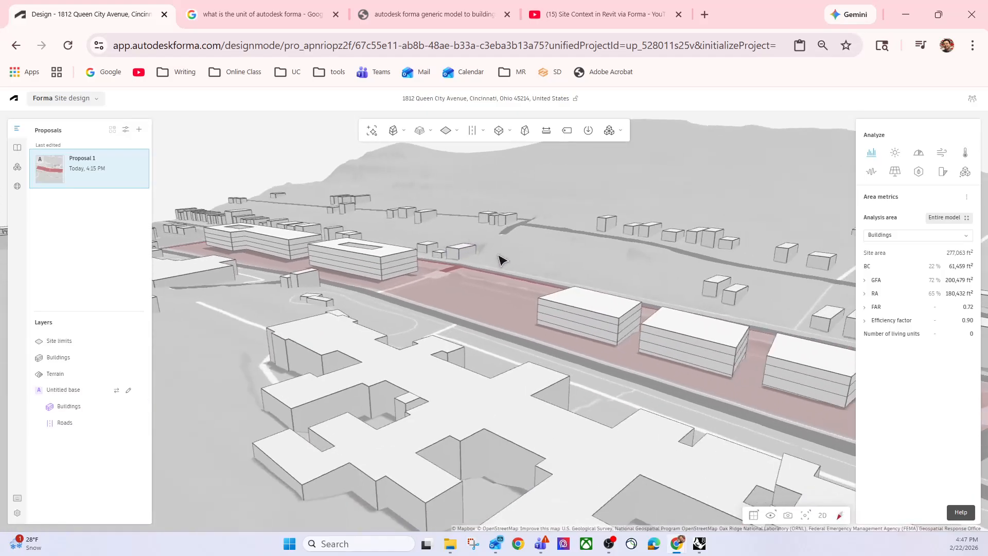
Step: Toggle the proposal's Buildings layer off and on to check its contents, and switch the site view to 2D orthographic mode
left_click(140, 359)
left_click(140, 359)
mouse_move(521, 202)
right_mouse_down()
mouse_move(521, 218)
mouse_move(532, 213)
right_mouse_up()
right_click_drag(349, 252, 432, 255)
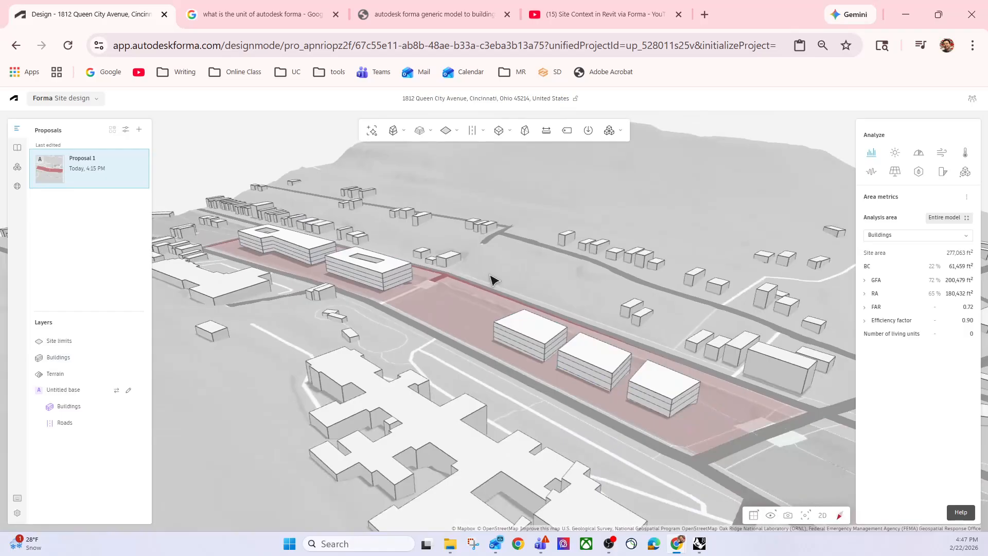
left_click(822, 515)
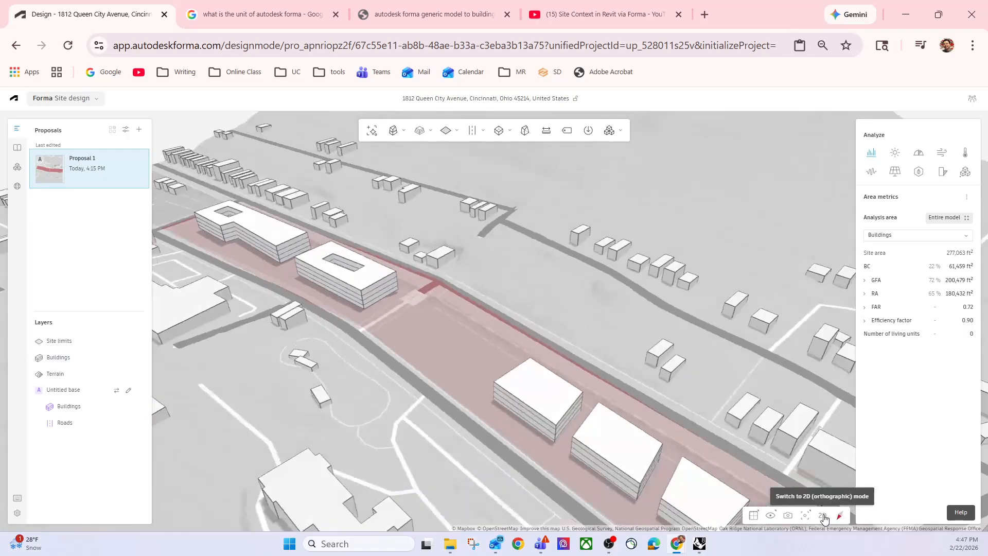
Step: Return the site view to 3D perspective and look over the display options for building colors, terrain and shadows
left_click(823, 517)
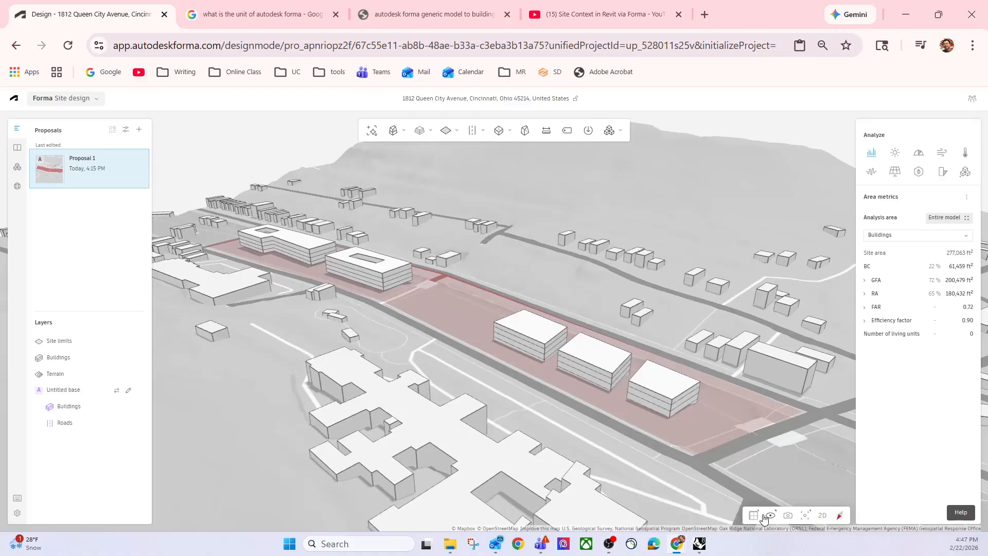
left_click(772, 515)
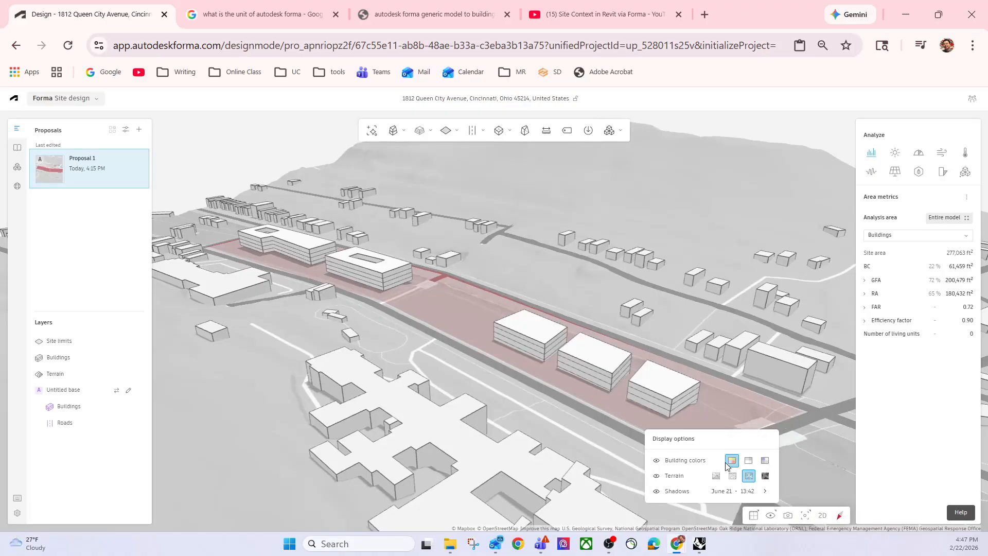
left_click(720, 492)
mouse_move(745, 492)
left_mouse_down()
mouse_move(755, 490)
mouse_move(728, 485)
left_mouse_up()
left_click_drag(642, 298, 569, 308)
left_click_drag(653, 327, 693, 335)
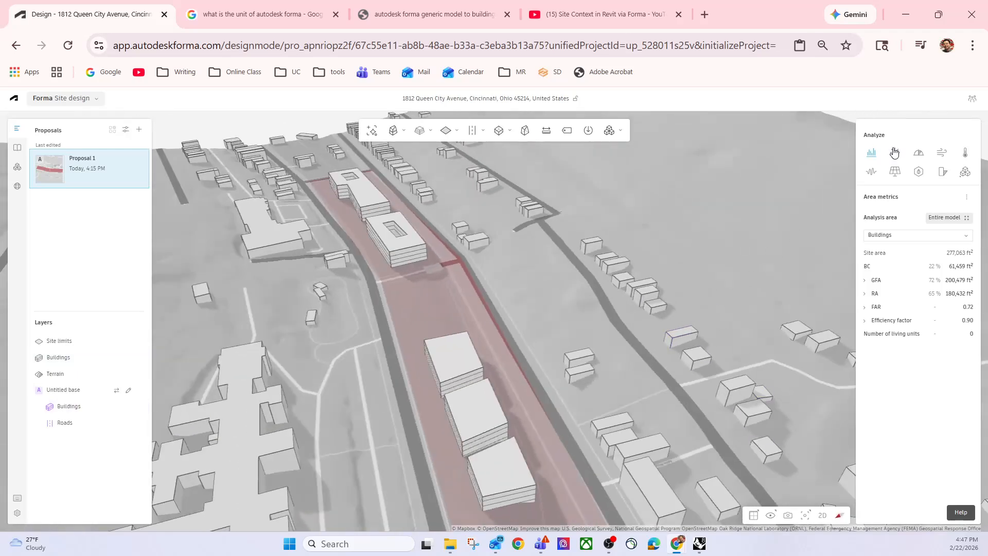
left_click_drag(636, 249, 567, 264)
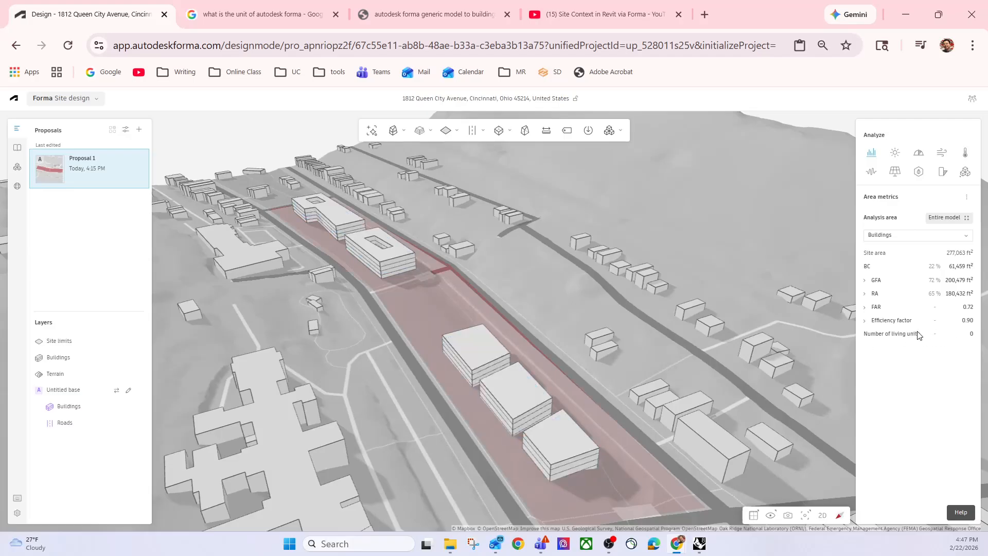
Step: Set up a Sun hours analysis with January 21 as the analysis date
left_click(898, 154)
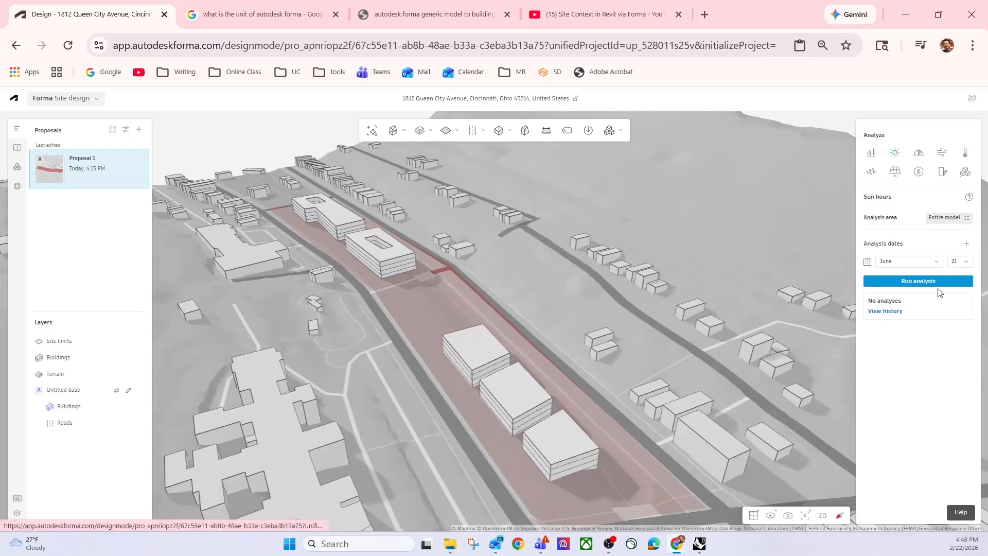
left_click(921, 266)
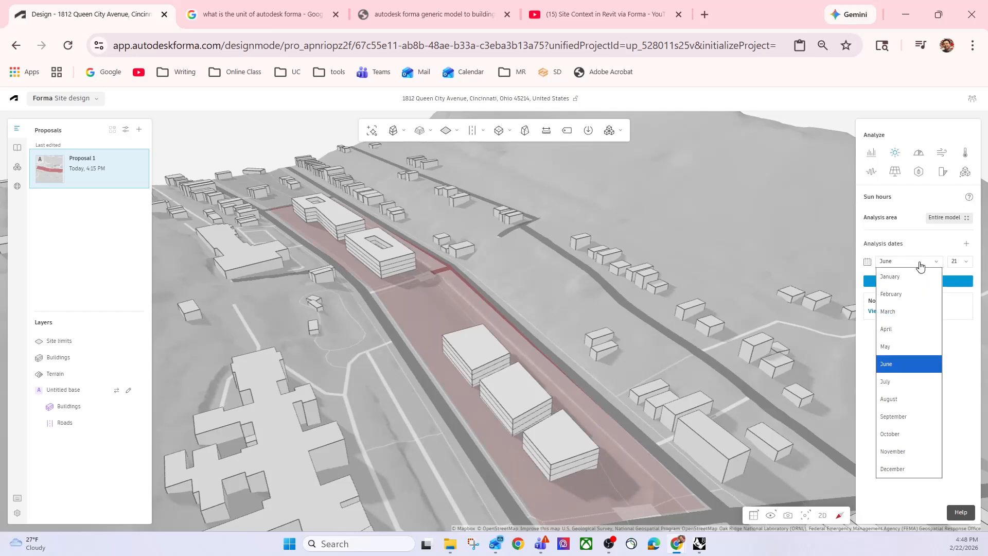
left_click(918, 277)
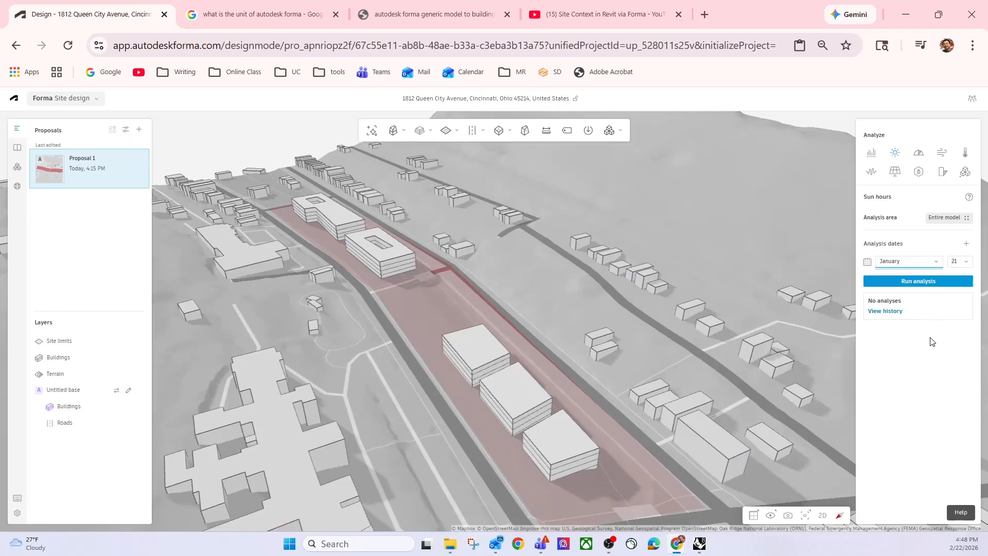
Step: Restrict the Sun hours analysis area from the entire model to Site limit 558
left_click(953, 219)
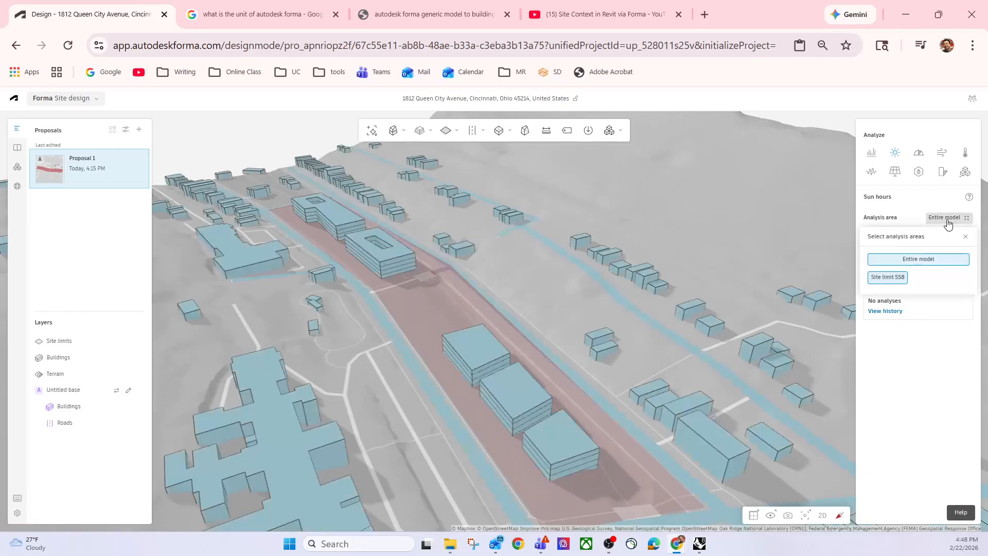
left_click(893, 282)
scroll(591, 341, "down", 2)
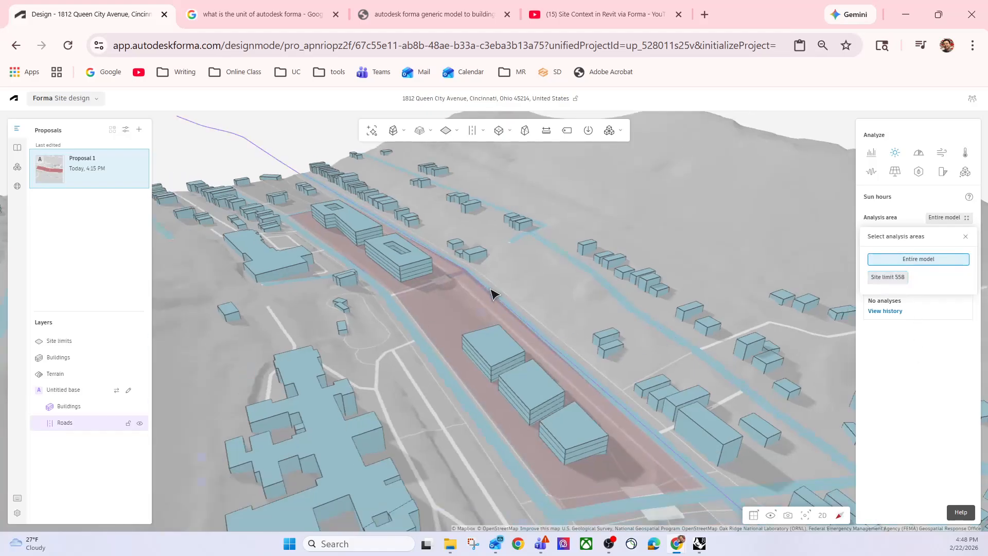
left_click(491, 295)
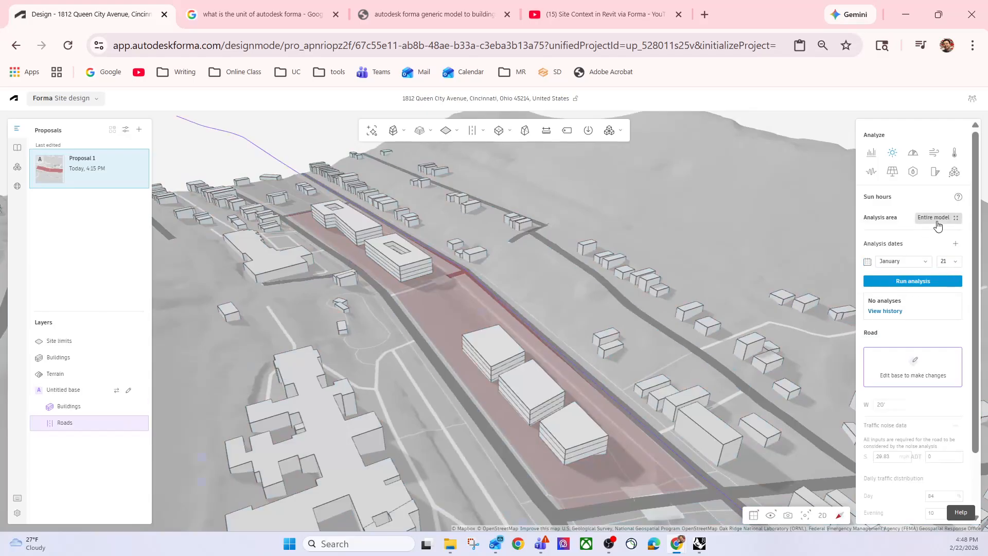
left_click(934, 218)
left_click(877, 278)
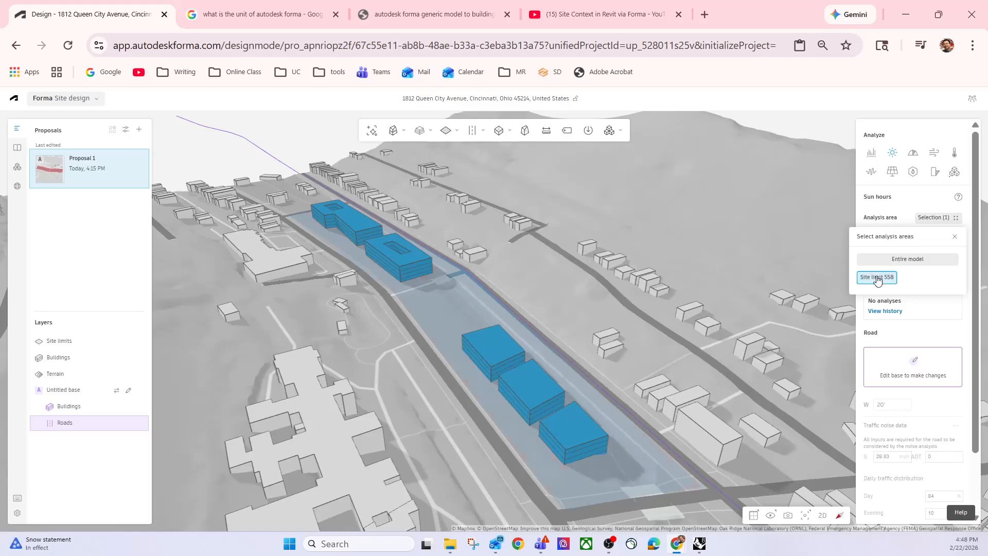
left_click(880, 280)
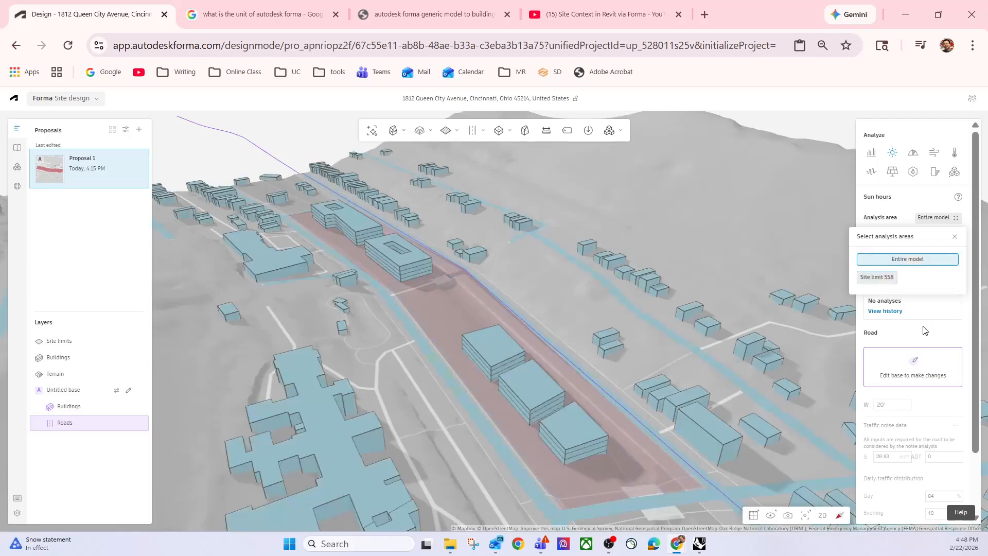
left_click(952, 222)
left_click(892, 277)
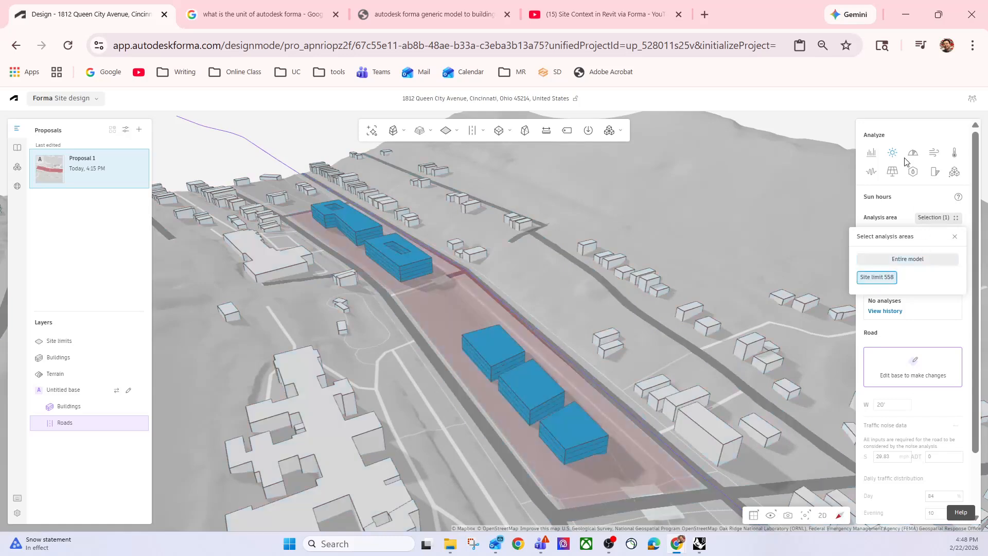
left_click(929, 133)
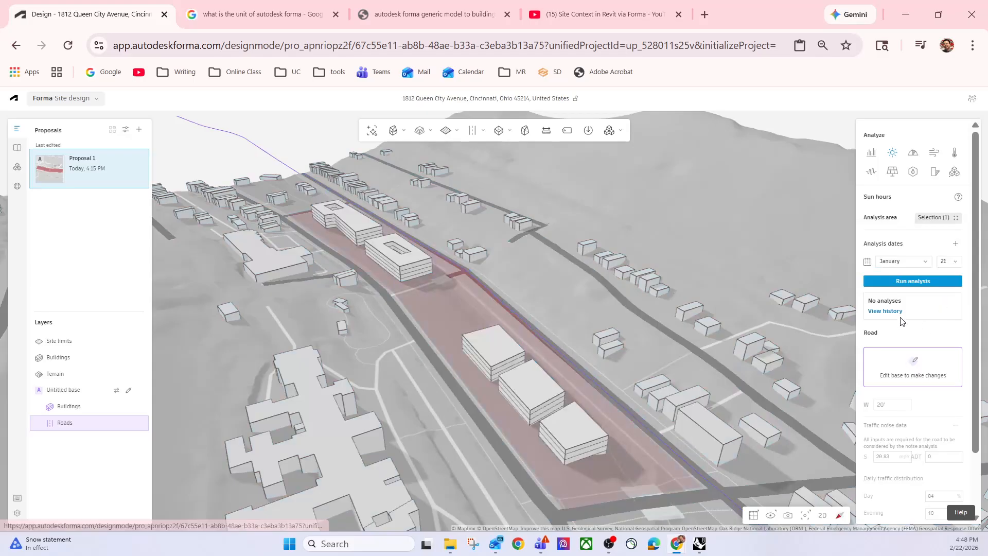
Step: Run the Sun hours analysis and open its result from the analysis history
left_click(905, 287)
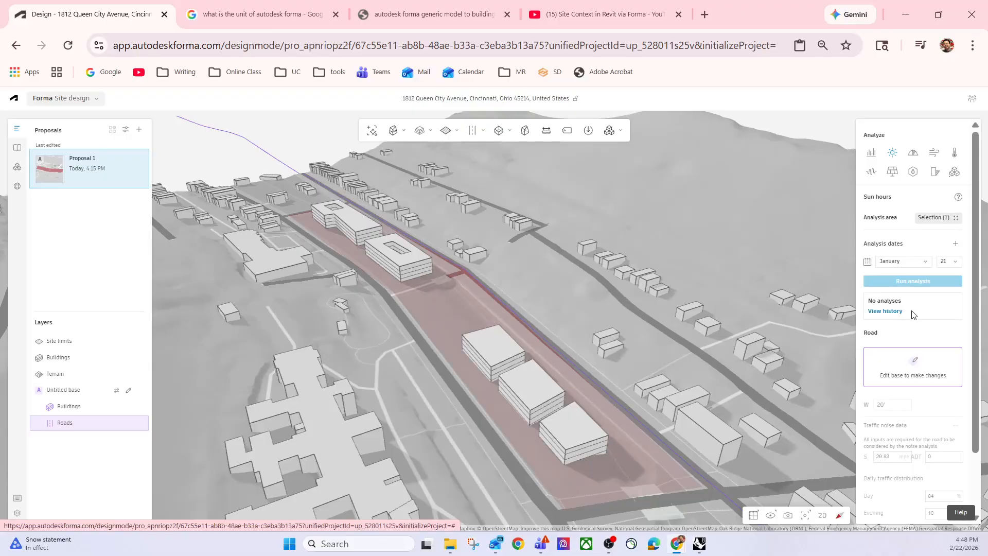
left_click(885, 311)
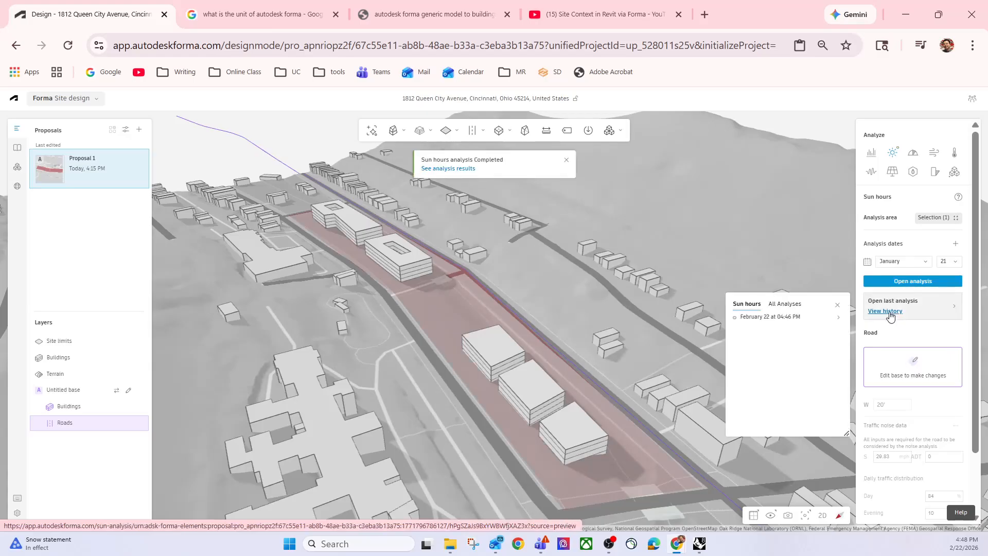
left_click(789, 317)
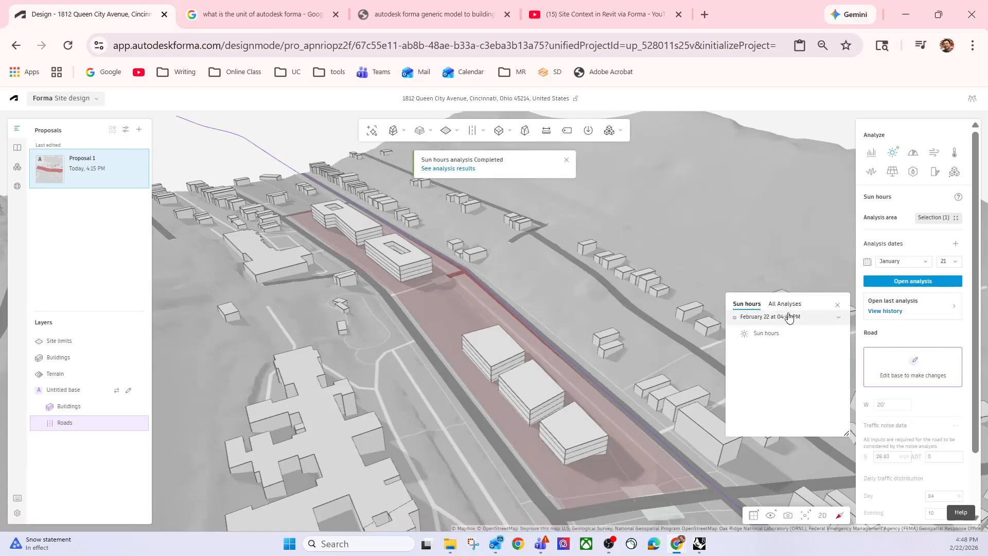
left_click(784, 334)
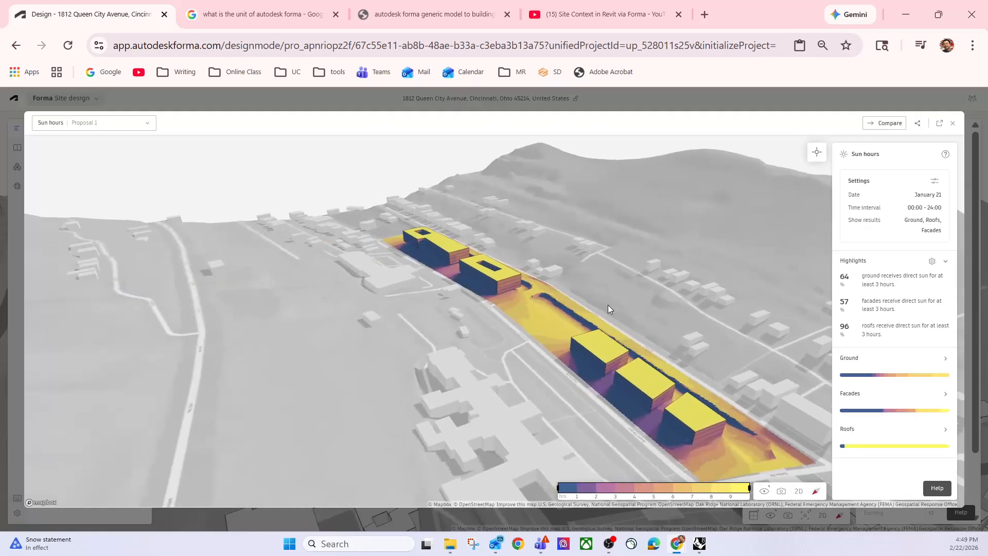
Step: Examine the January 21 sun hours on the ground, facades and roofs of the proposed blocks from both sides of the site
right_click_drag(741, 329, 492, 369)
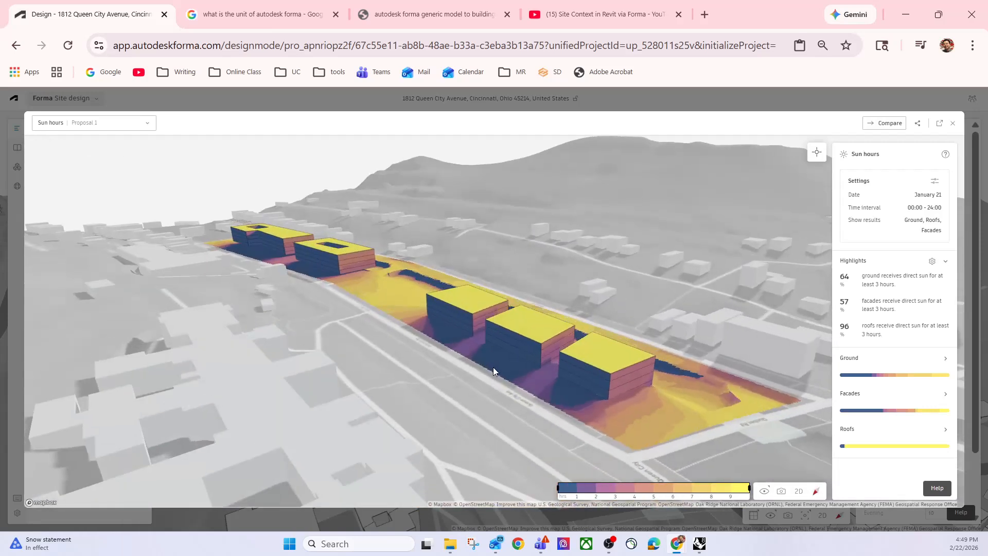
right_click_drag(614, 384, 600, 313)
scroll(570, 343, "up", 4)
scroll(602, 314, "down", 8)
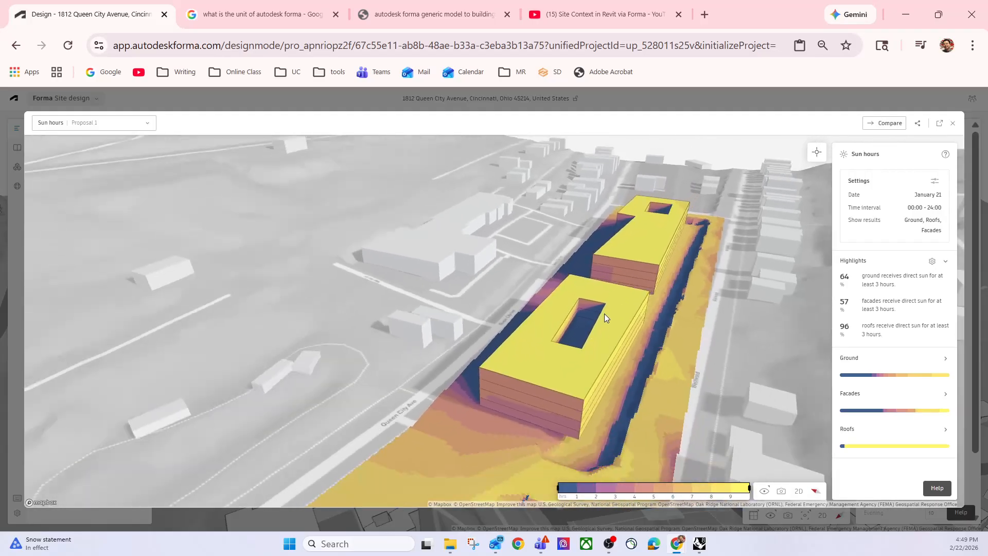
left_click_drag(515, 368, 554, 257)
scroll(592, 378, "up", 3)
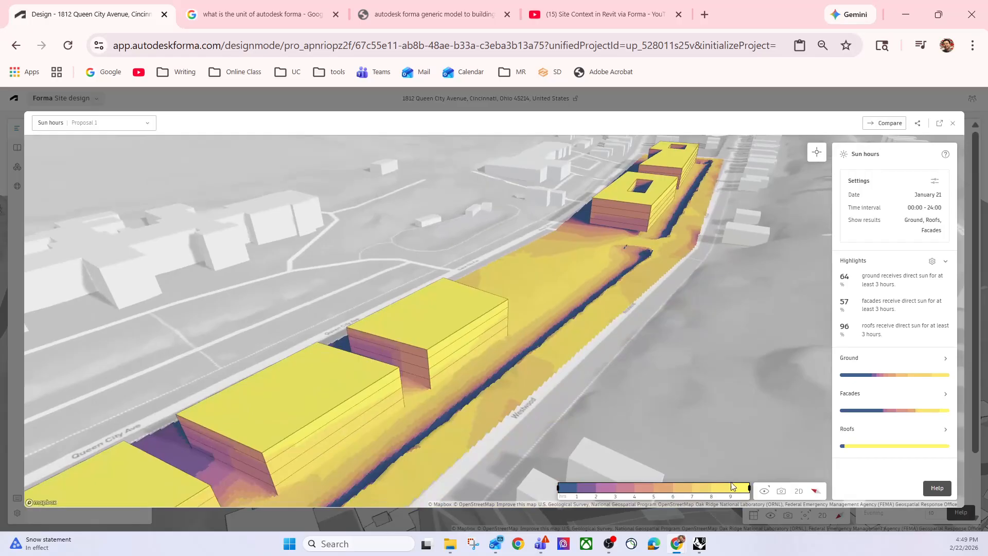
Step: Filter the sun hours results to 0 - 3 hours, restore the full legend range, and close the analysis result
left_click_drag(748, 487, 616, 493)
scroll(566, 242, "up", 5)
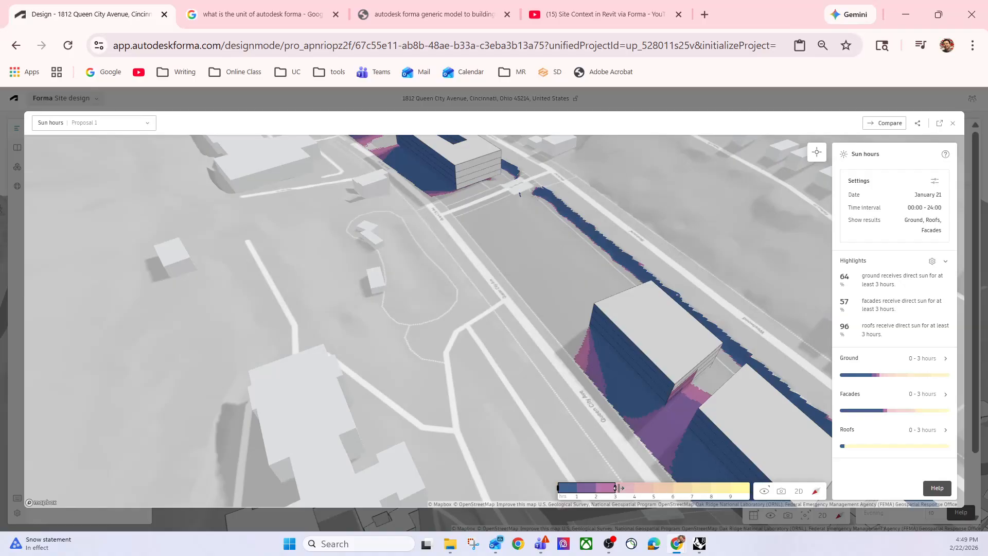
left_click_drag(615, 488, 750, 488)
left_click(781, 491)
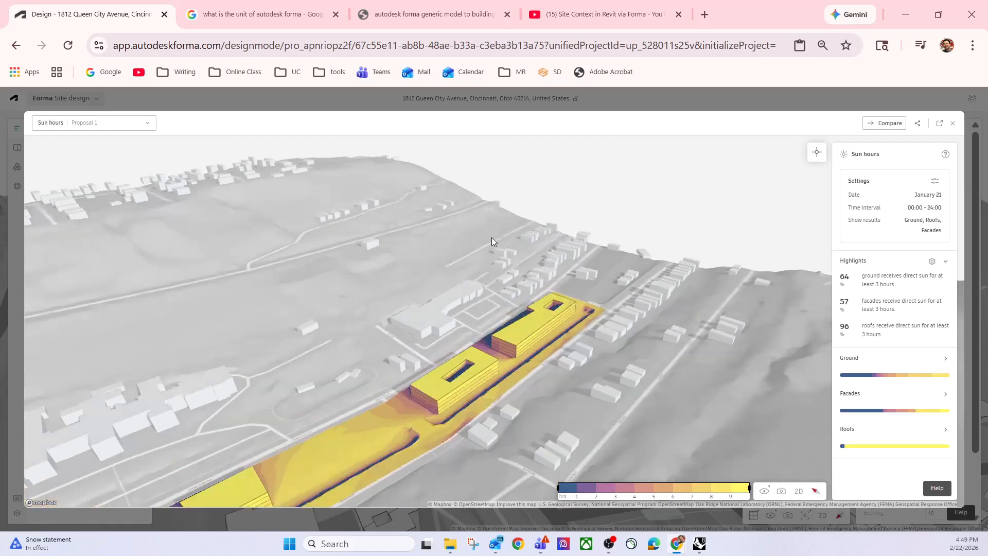
right_click_drag(450, 285, 431, 322)
left_click_drag(431, 322, 561, 176)
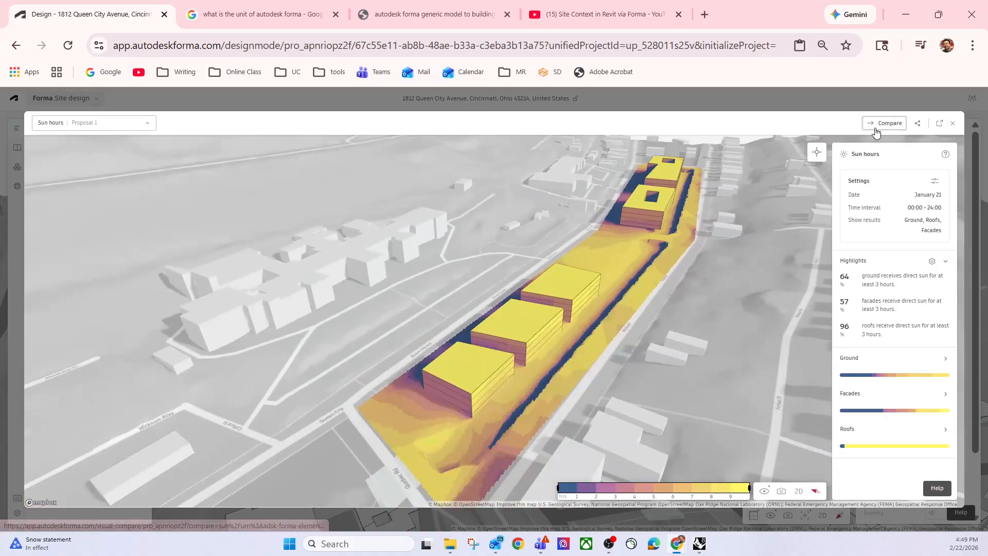
left_click(953, 123)
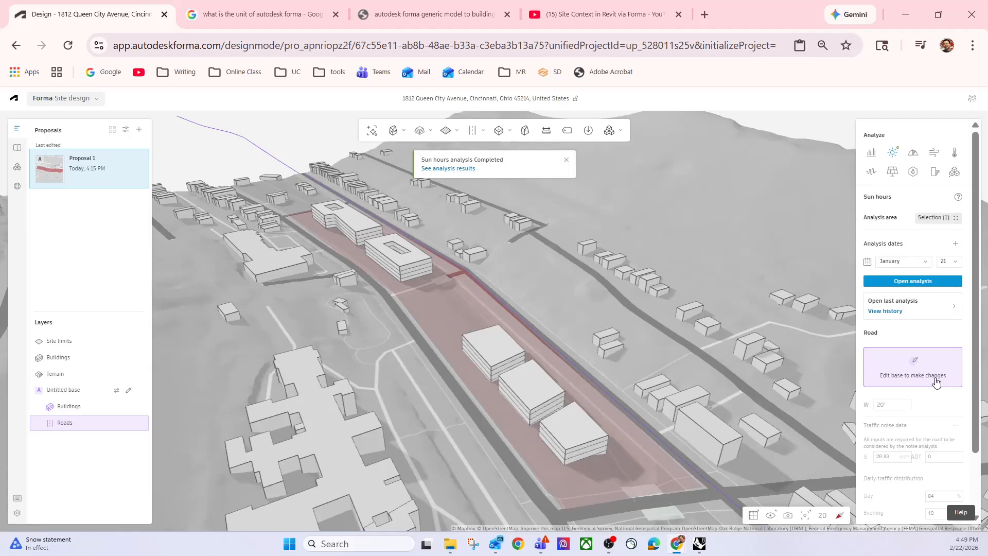
Step: Open the base for editing to look over the road's traffic noise data, and leave base editing
scroll(934, 383, "down", 2)
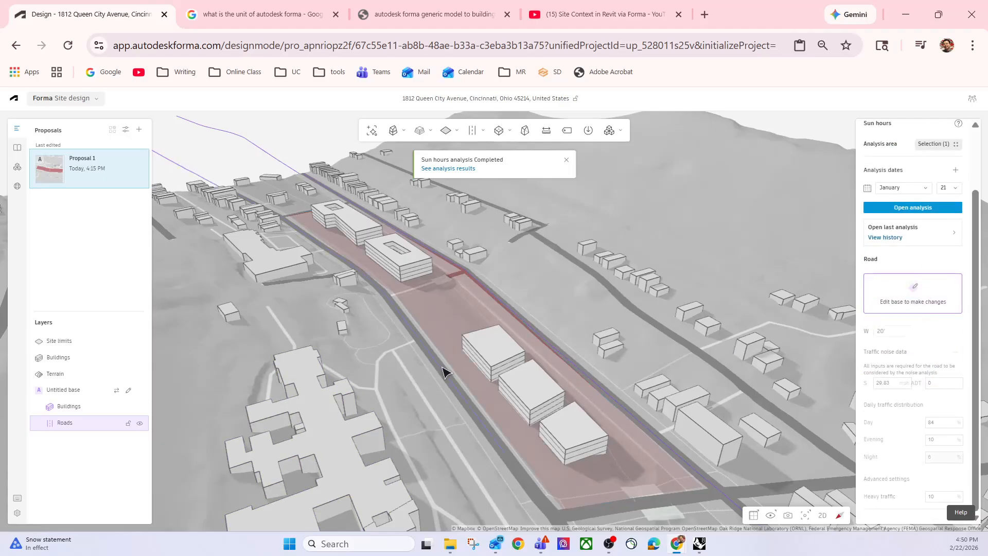
left_click(926, 286)
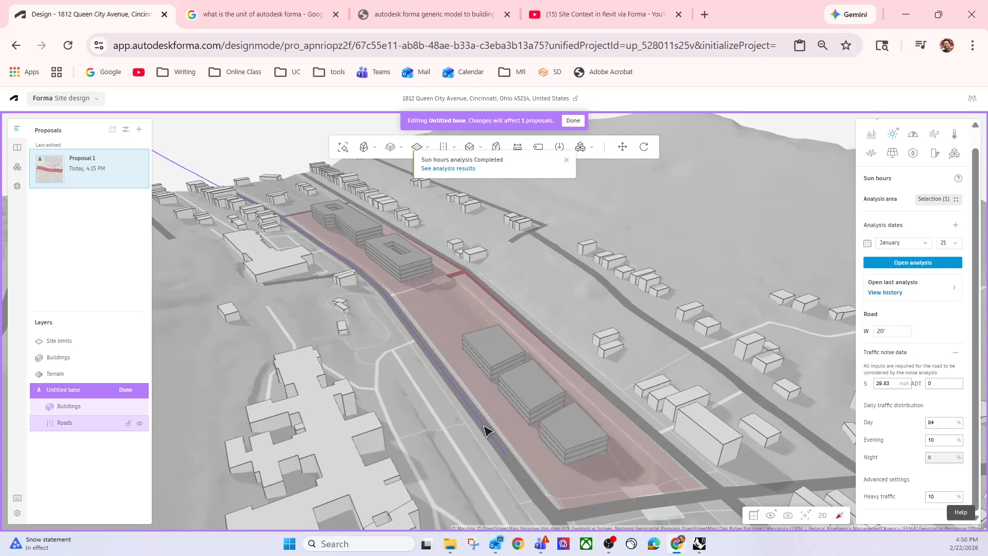
key("Escape")
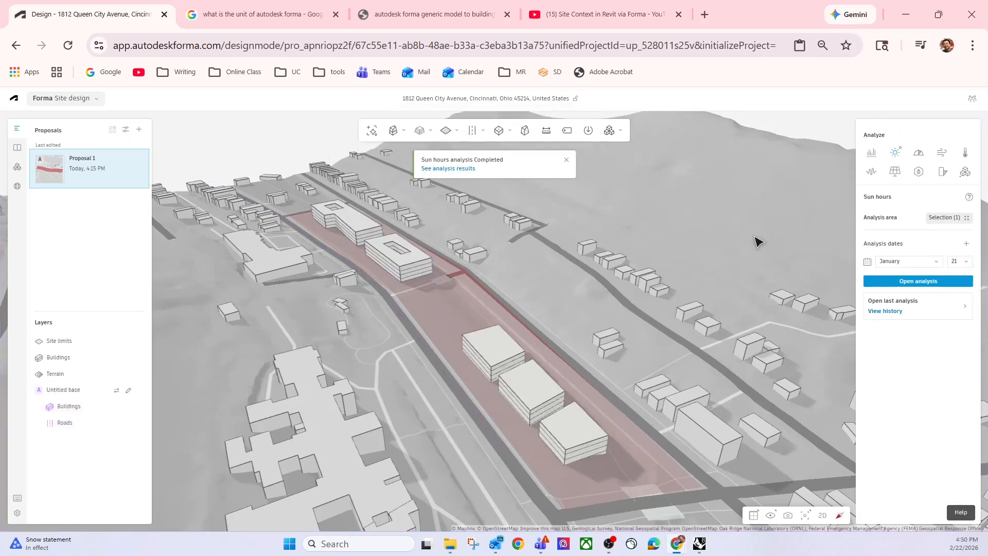
Step: Run a Daylight potential analysis on the selected site limit
left_click(920, 154)
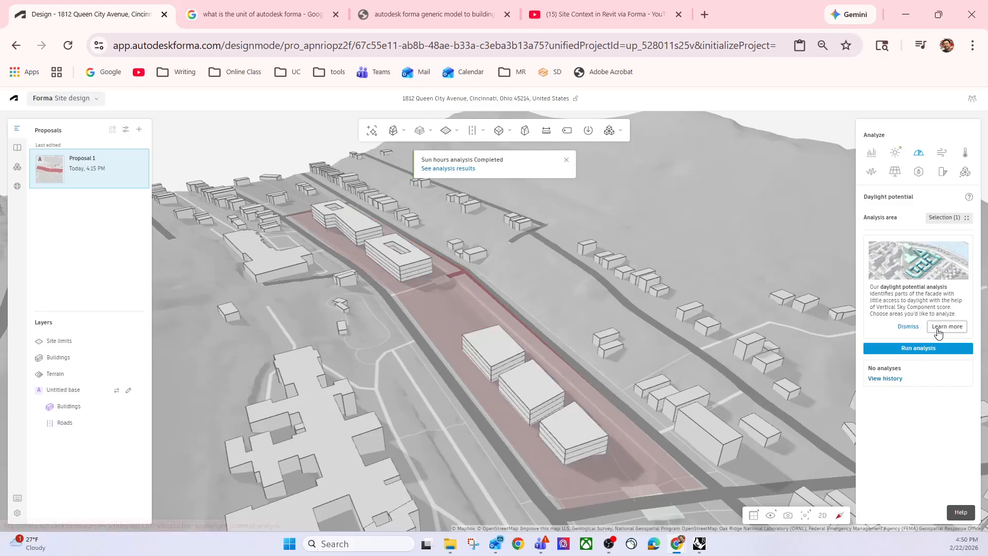
left_click(917, 348)
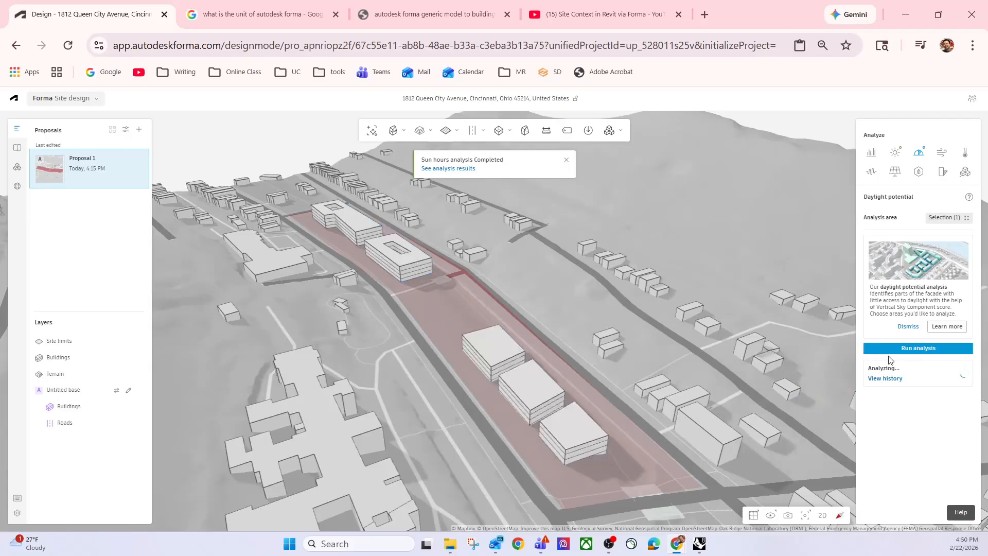
scroll(433, 282, "up", 5)
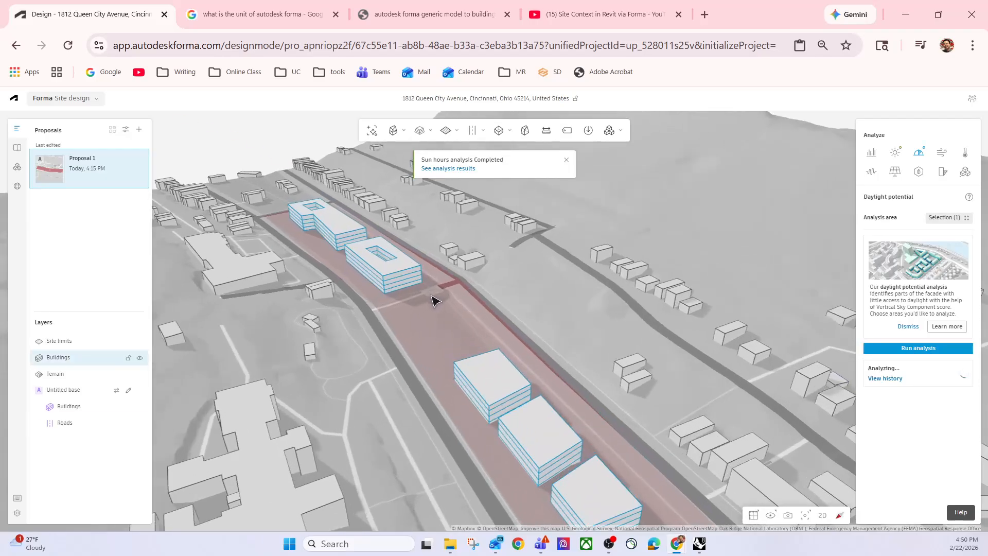
scroll(435, 300, "up", 2)
scroll(530, 258, "up", 3)
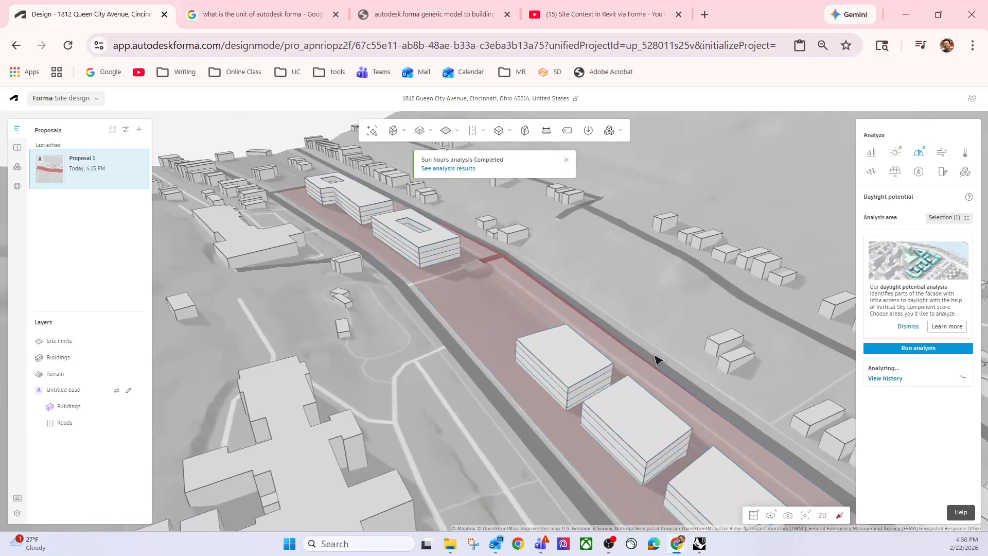
right_click_drag(677, 364, 580, 331)
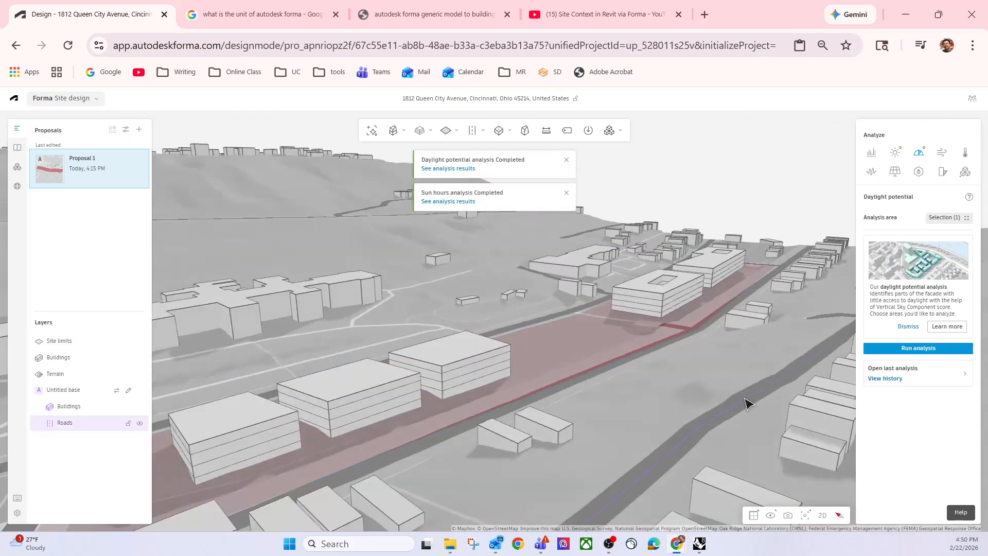
left_click_drag(584, 339, 599, 316)
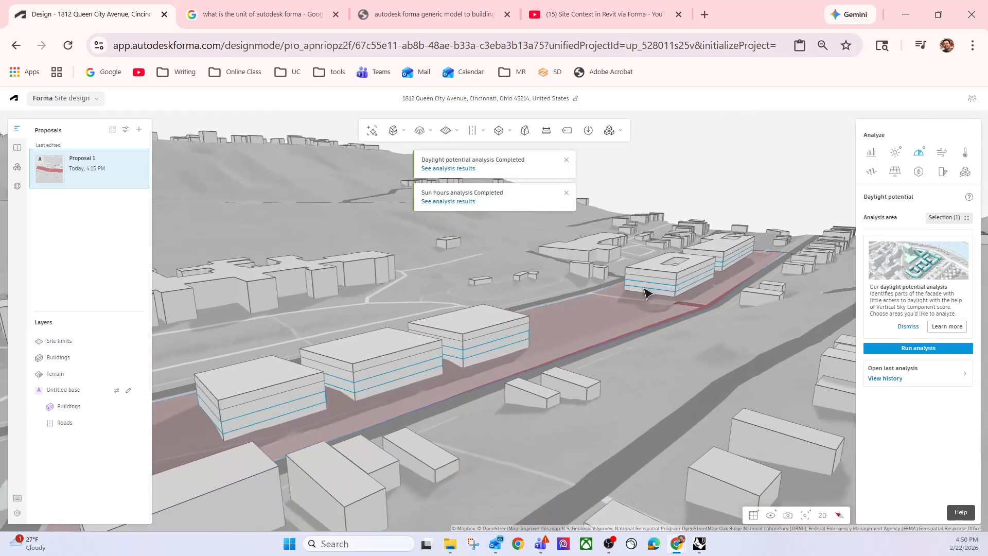
Step: Open the latest Daylight potential result from the analysis history and examine the proposed blocks' facades and the nearest courtyard's inner walls
left_click(886, 379)
left_click(803, 386)
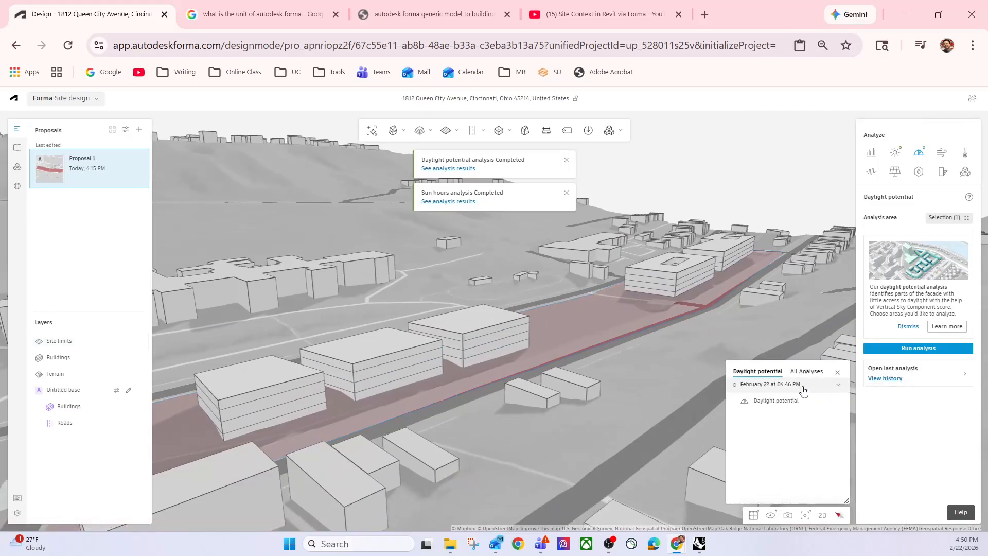
left_click(777, 401)
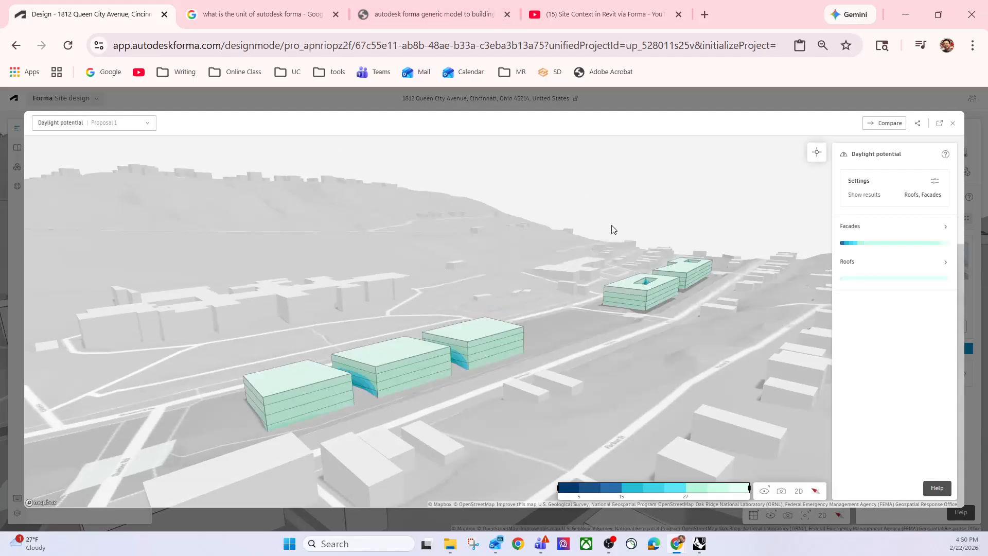
left_click_drag(300, 266, 716, 353)
left_click_drag(615, 371, 384, 344)
right_click_drag(385, 344, 642, 154)
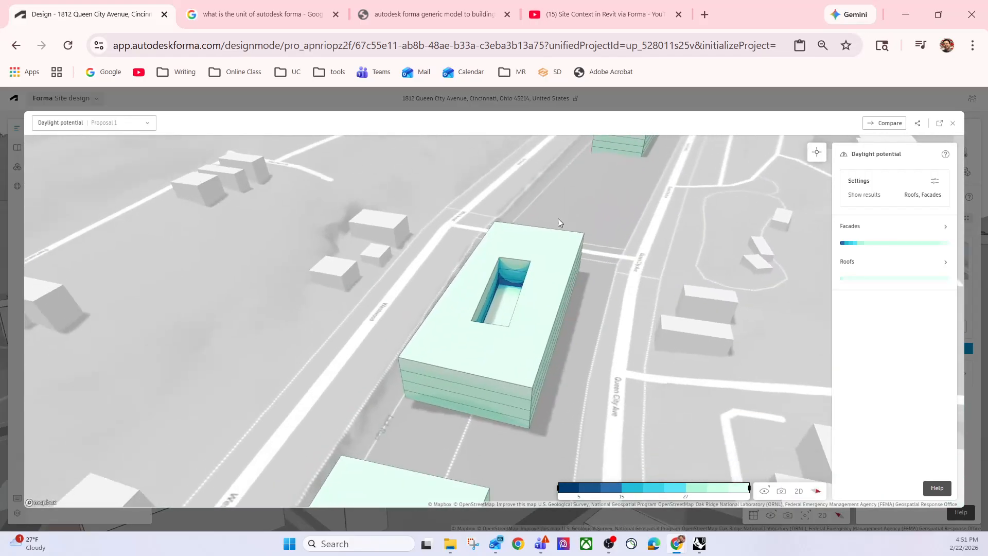
scroll(527, 255, "up", 5)
left_click_drag(609, 280, 573, 271)
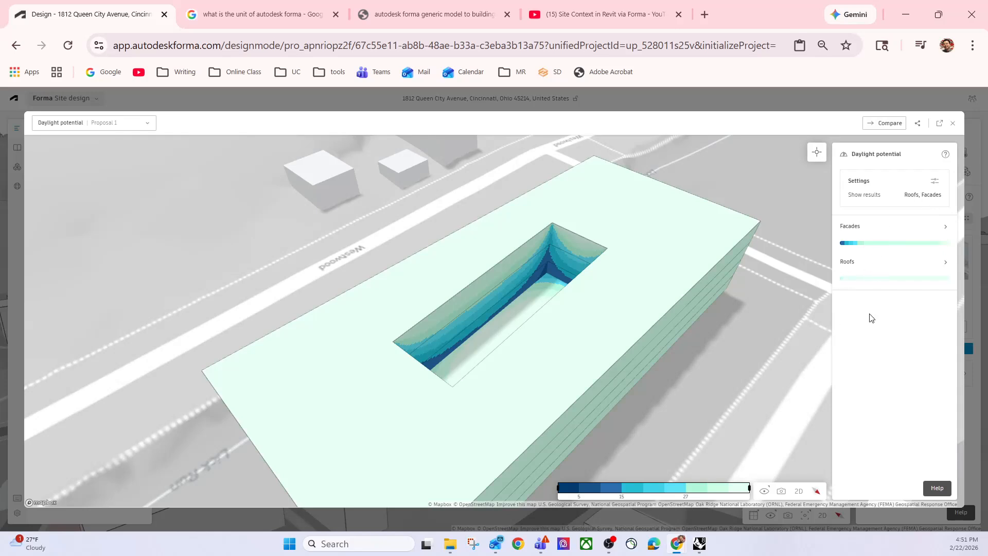
left_click(937, 489)
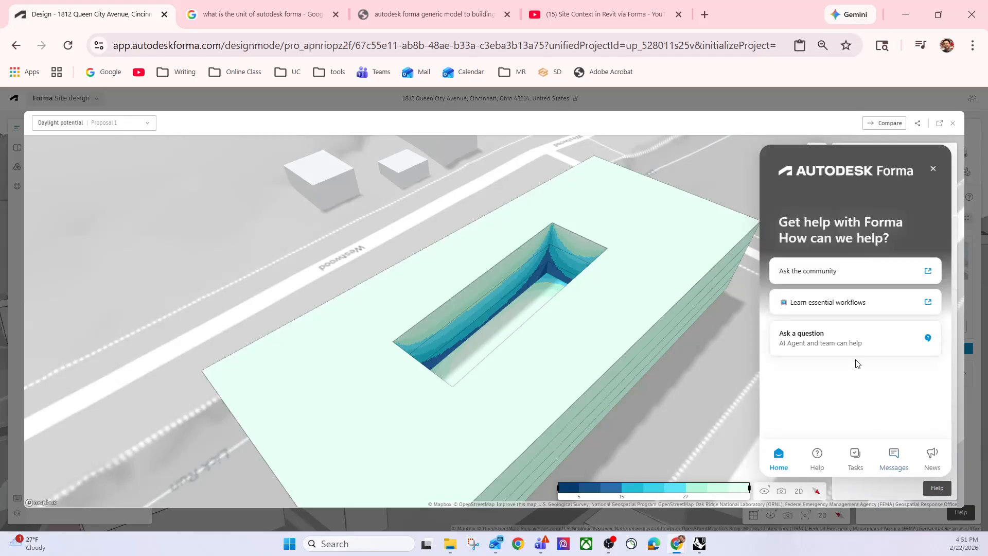
left_click(880, 273)
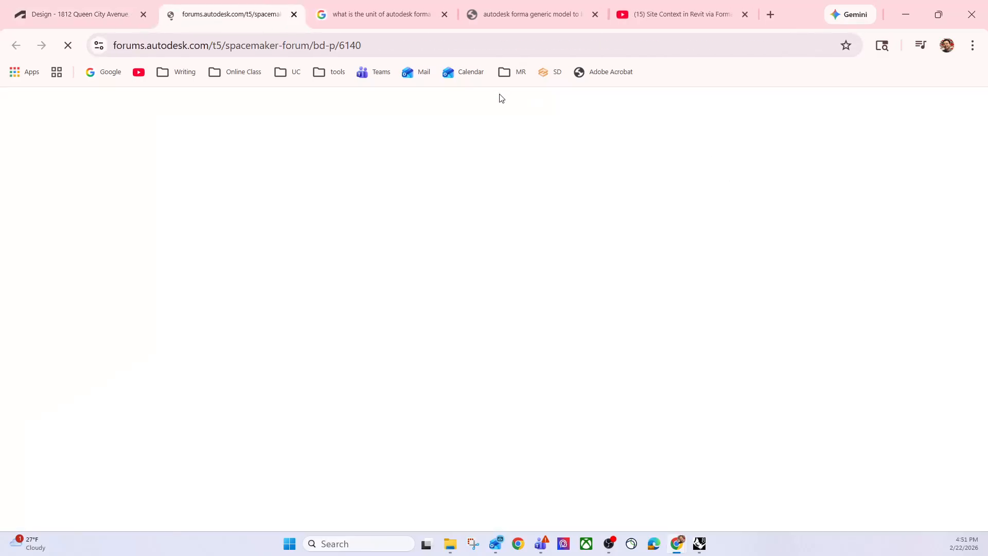
left_click(293, 15)
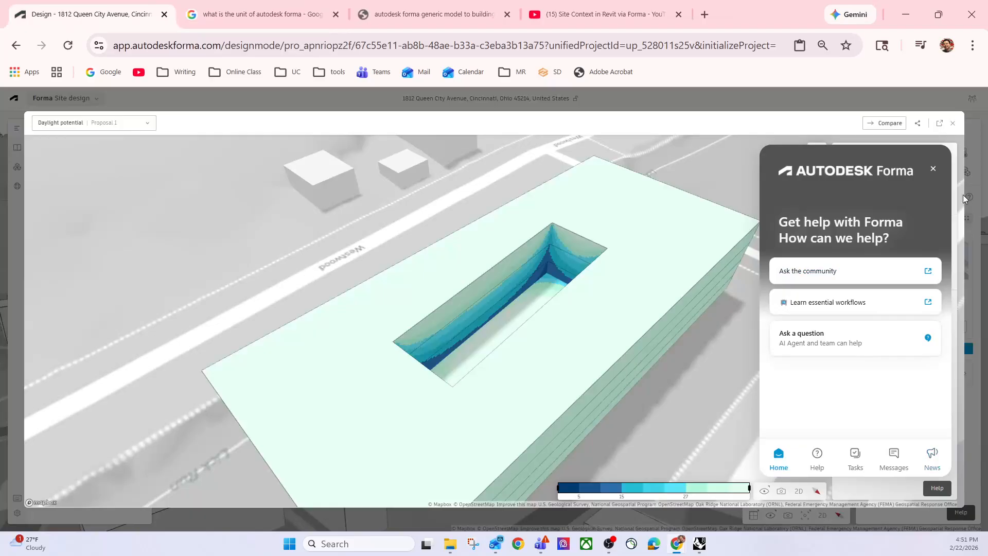
left_click(934, 169)
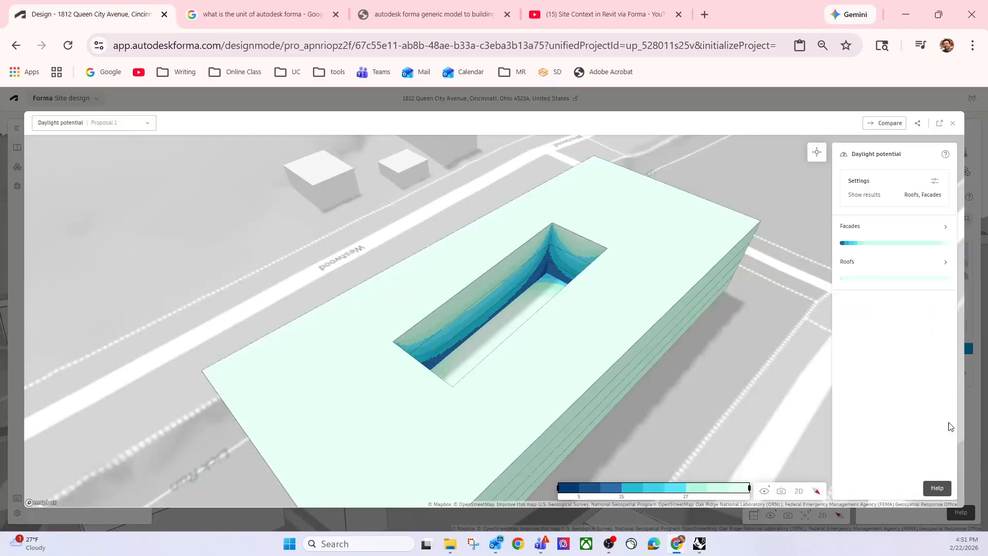
Step: View the daylight result's display settings, and compare the result side by side with the latest Sun hours analysis
left_click(935, 189)
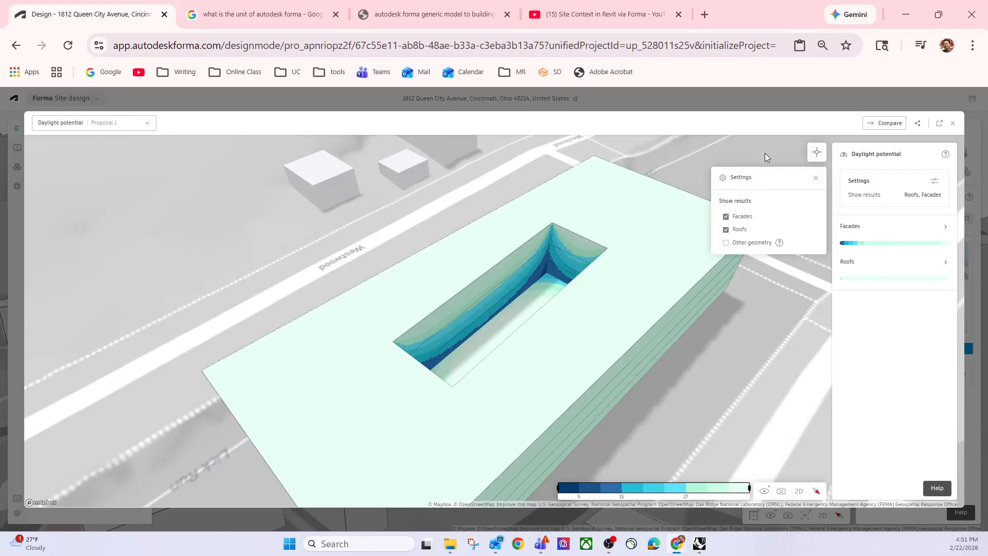
left_click_drag(816, 391, 755, 357)
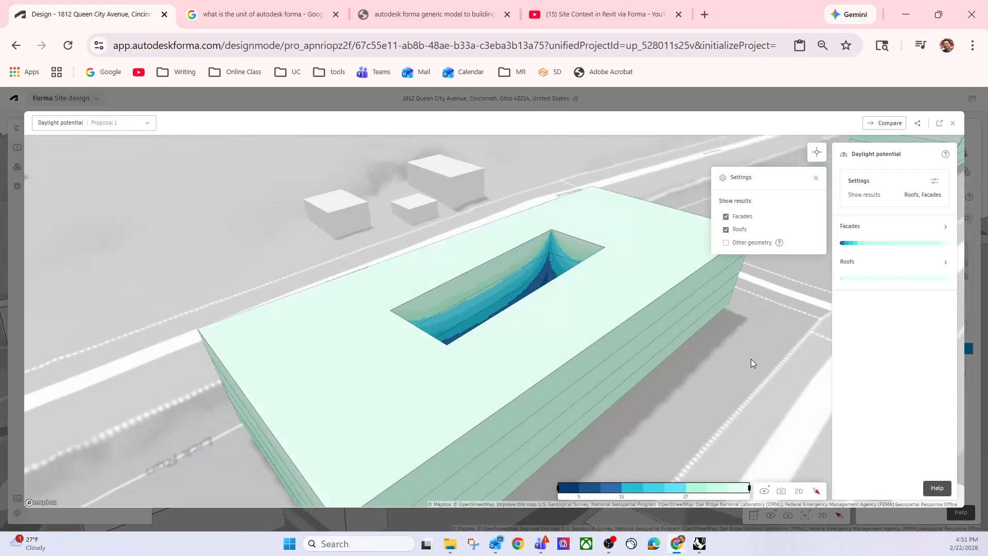
left_click(884, 126)
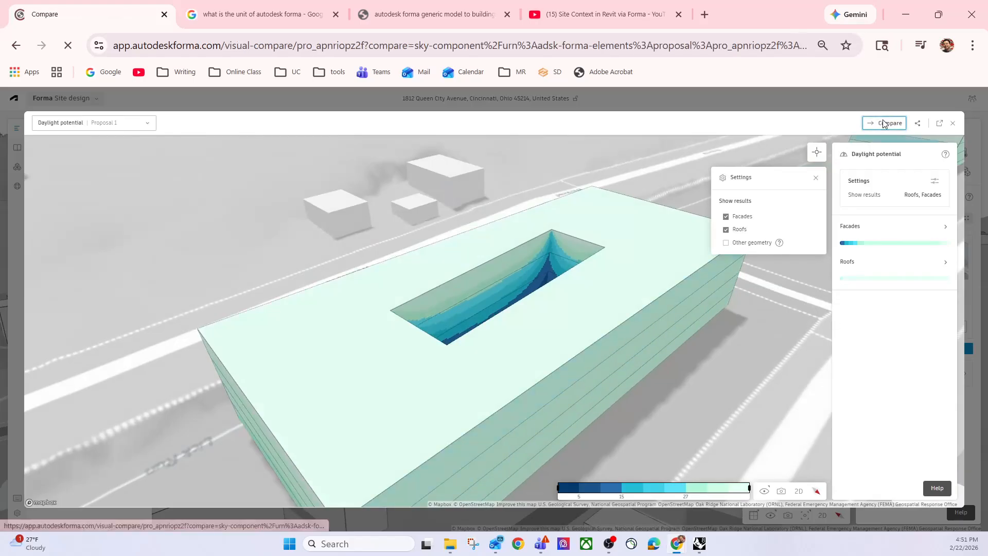
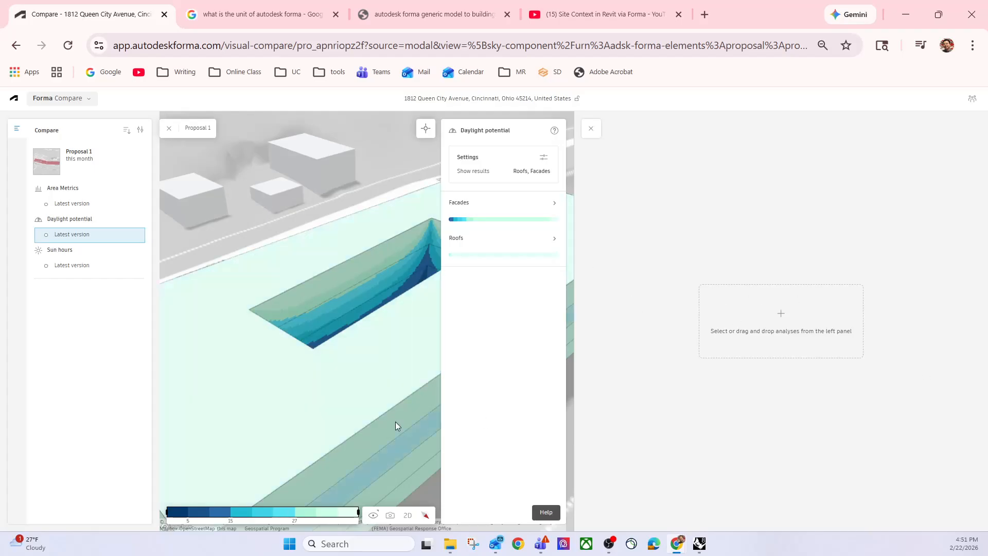
scroll(304, 365, "down", 3)
right_click_drag(307, 350, 330, 347)
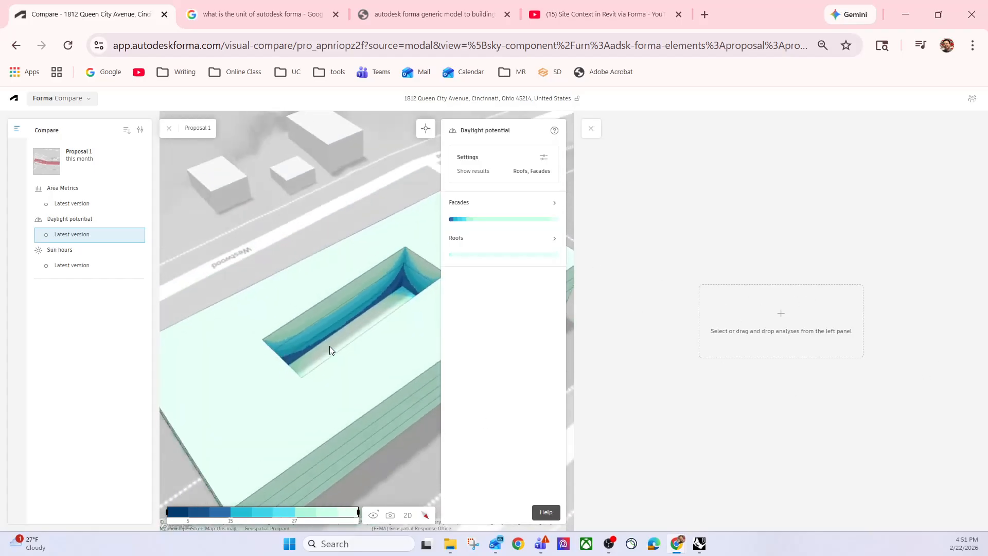
left_click(75, 269)
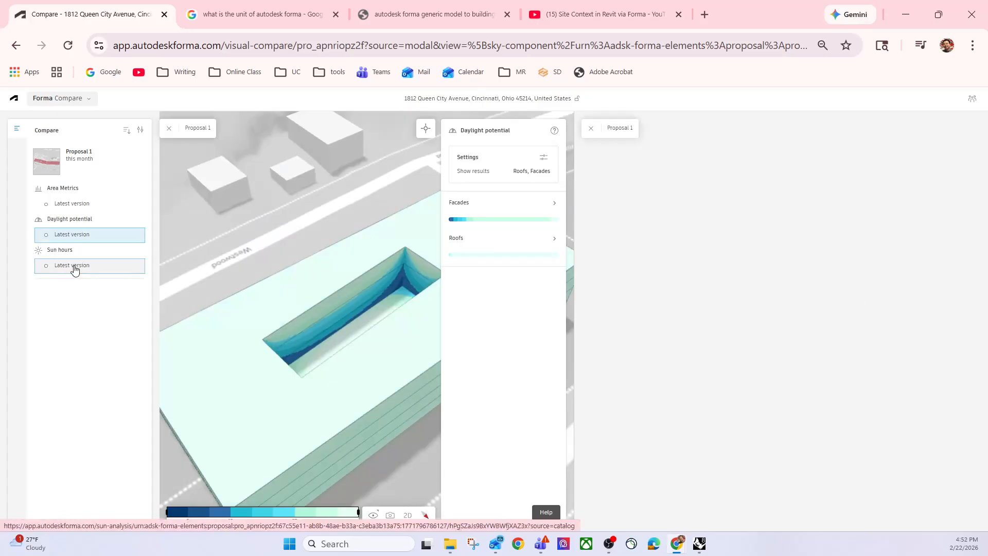
Step: Examine daylight potential against January 21 sun hours on the courtyard block and neighbouring blocks from both sides of the site
scroll(293, 382, "down", 1)
scroll(292, 381, "down", 3)
left_click_drag(382, 384, 326, 356)
right_click_drag(326, 356, 341, 323)
scroll(329, 324, "down", 4)
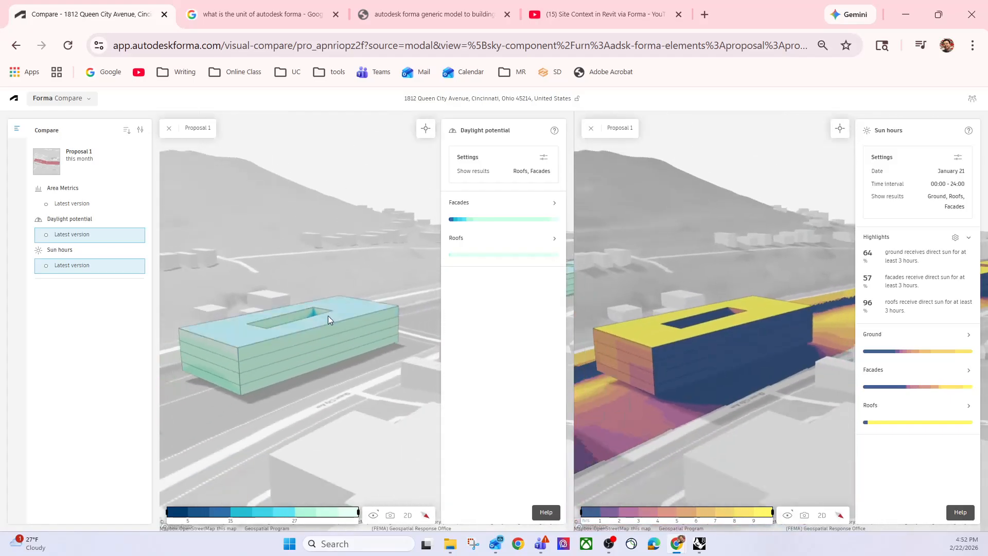
right_click_drag(345, 335, 377, 350)
mouse_move(259, 378)
right_mouse_down()
mouse_move(356, 369)
mouse_move(299, 374)
mouse_move(372, 308)
mouse_move(346, 320)
right_mouse_up()
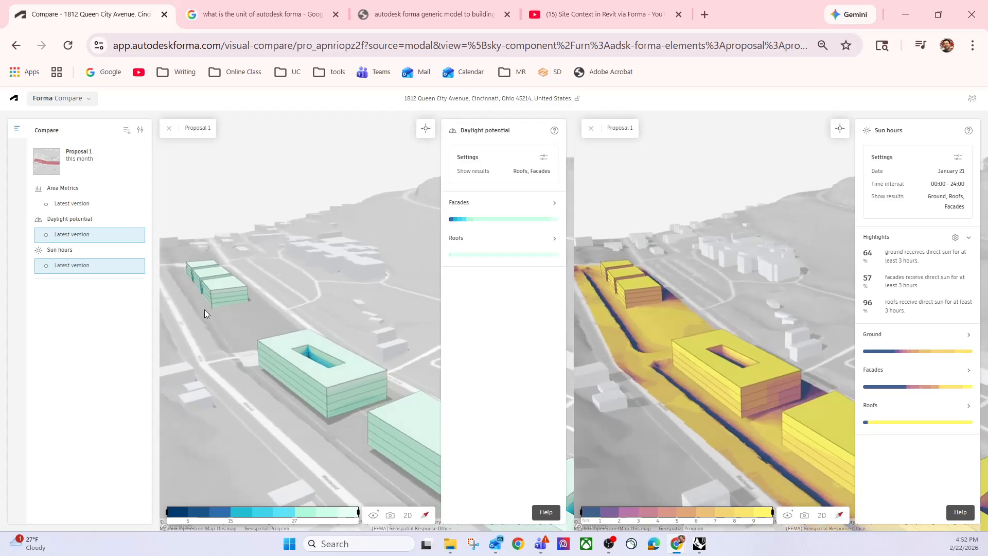
Step: Clear the Sun hours and Daylight potential results from the comparison
left_click(591, 127)
left_click(169, 128)
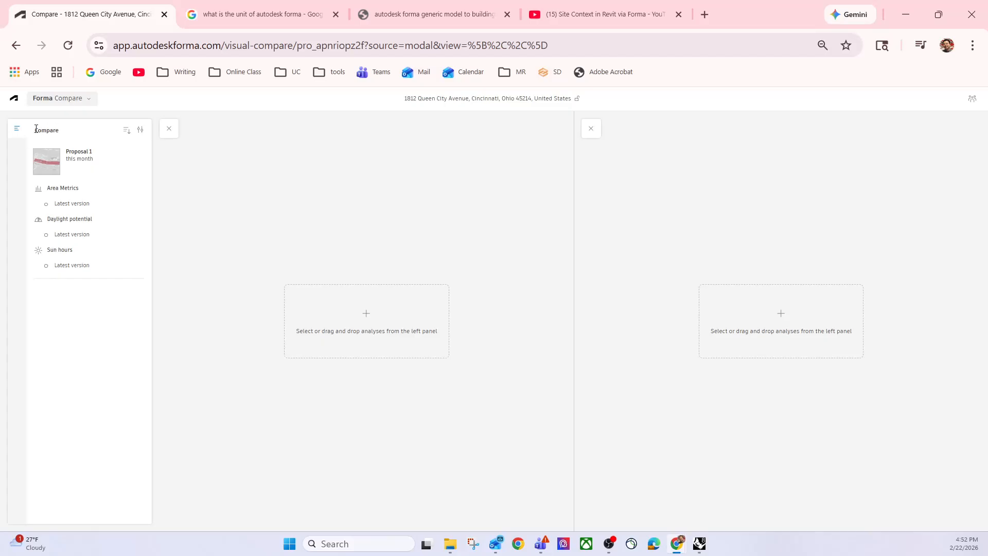
left_click(171, 132)
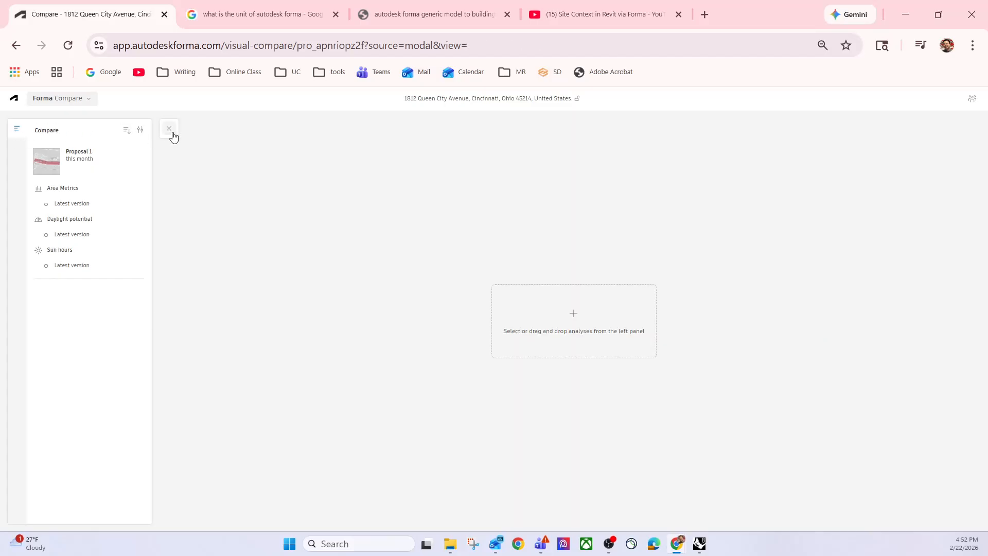
left_click(170, 133)
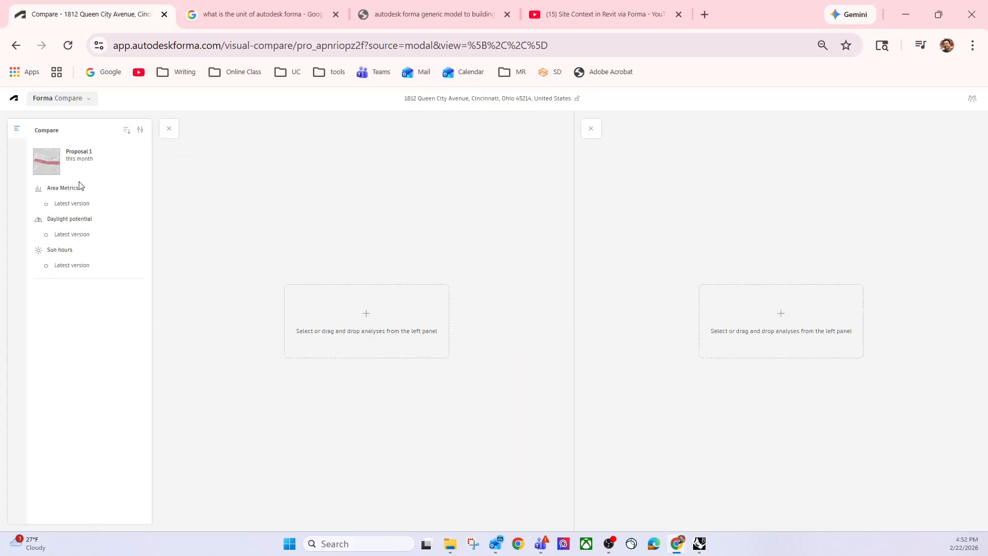
Step: Return from Compare to the site design of Proposal 1 and dismiss the save error
left_click(50, 98)
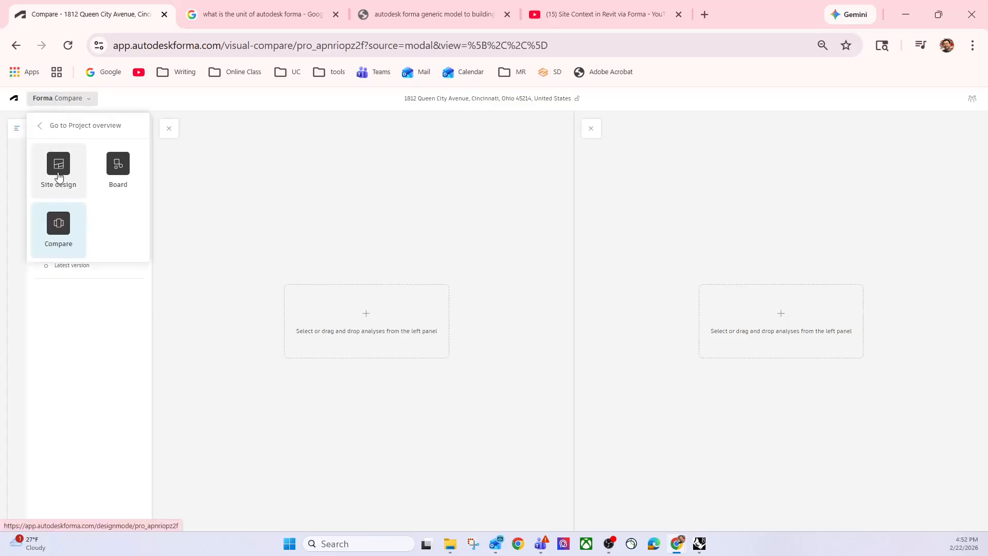
left_click(901, 222)
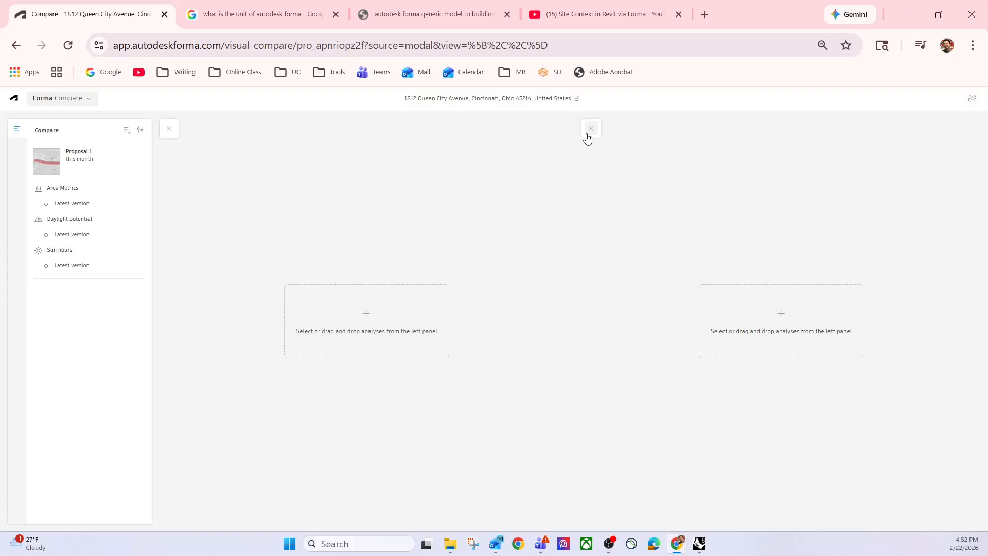
left_click(15, 46)
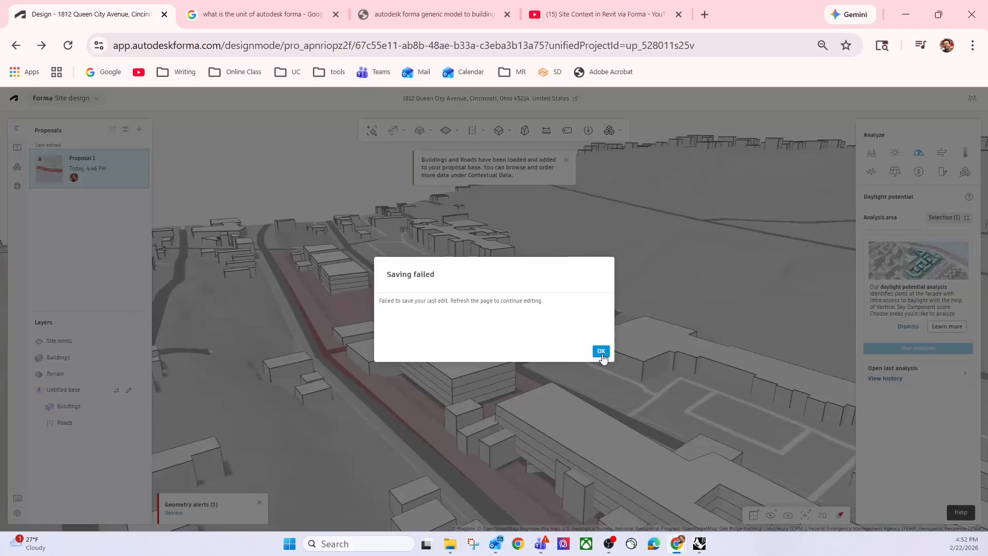
left_click_drag(400, 300, 498, 300)
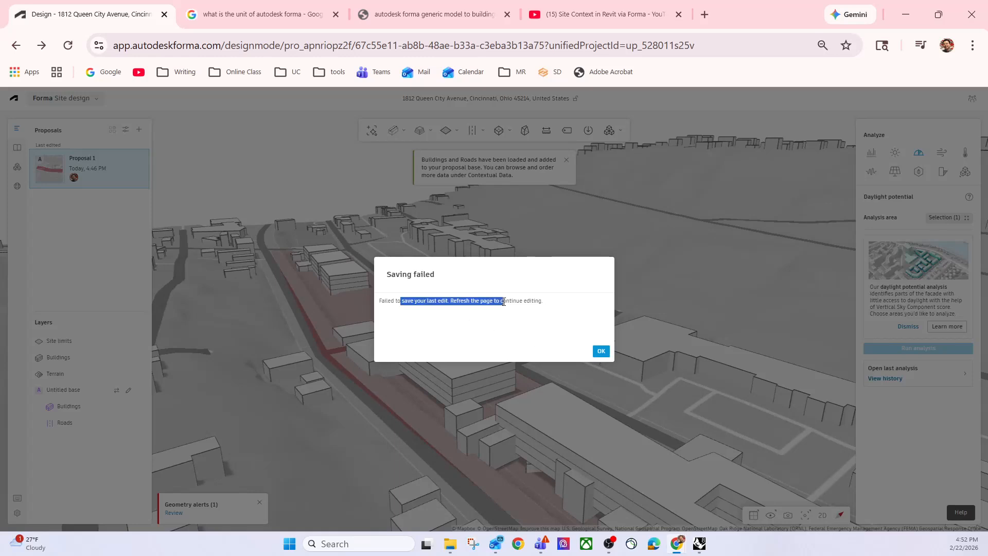
left_click(567, 303)
left_click(600, 352)
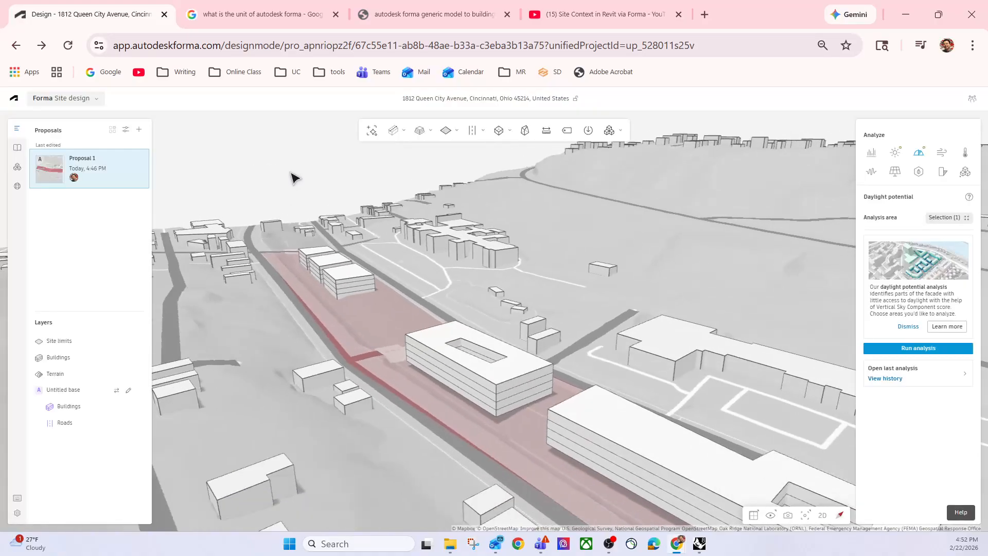
Step: Show the rapid Wind analysis by direction for the selected area, using only the SW 225° wind
left_click(942, 154)
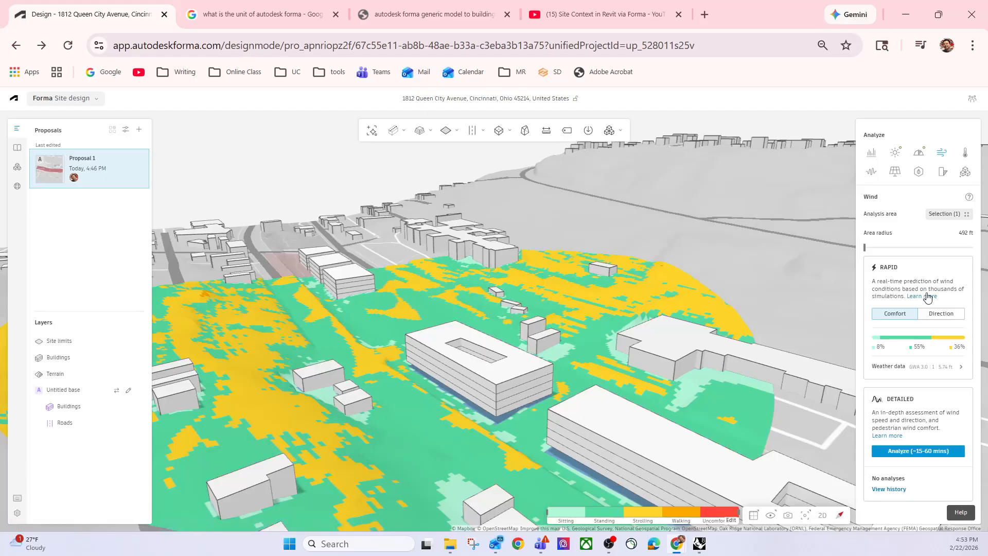
left_click(941, 315)
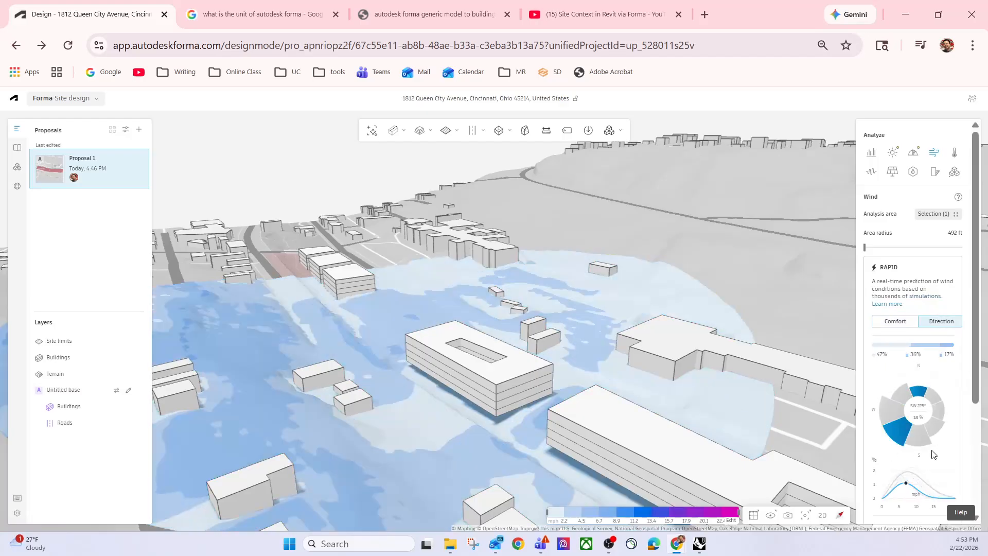
mouse_move(895, 437)
left_click(899, 437)
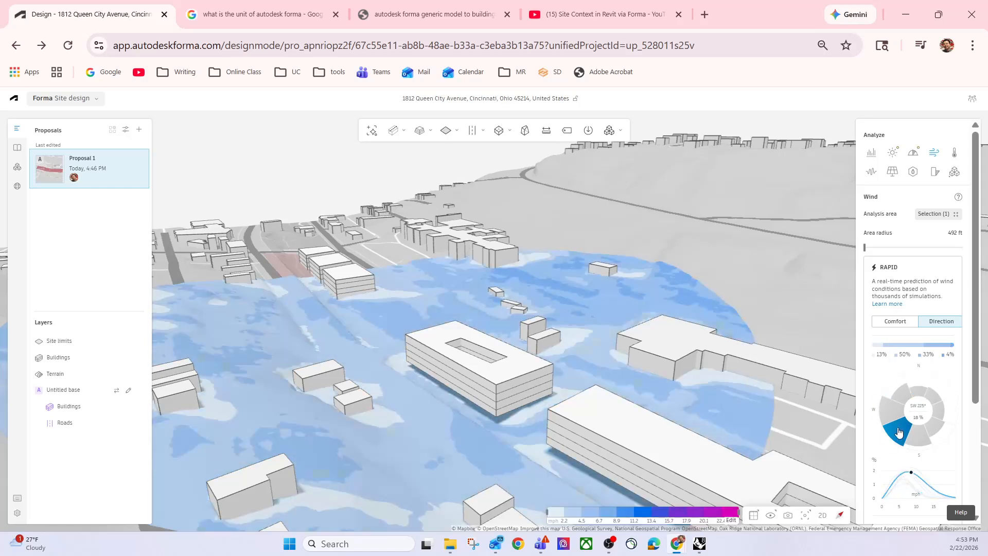
Step: Examine the southwest wind speeds on the ground around the courtyard block and neighbouring buildings from several angles
right_click_drag(705, 290, 685, 297)
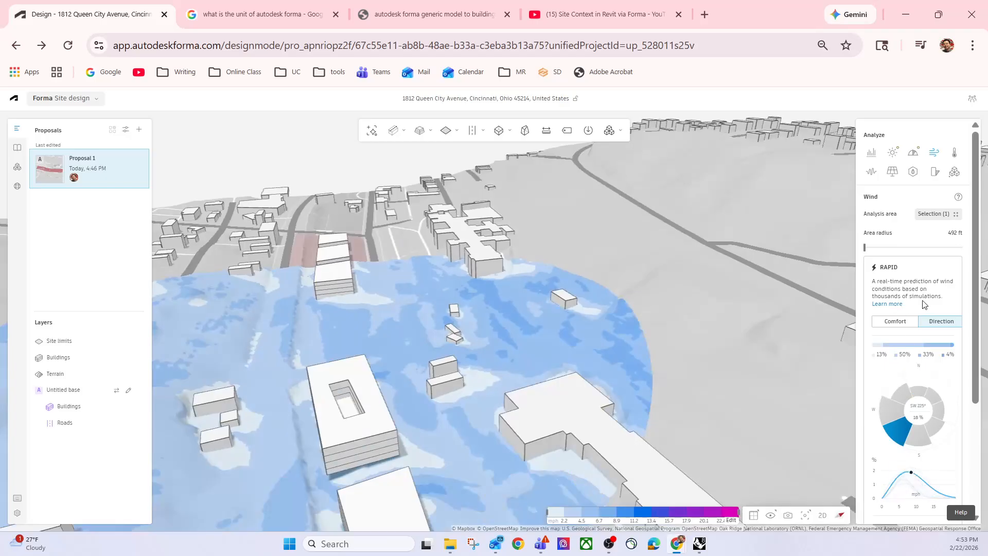
left_click_drag(607, 316, 485, 343)
right_click_drag(399, 259, 669, 304)
left_click_drag(586, 273, 545, 288)
scroll(563, 218, "up", 2)
scroll(566, 218, "up", 2)
right_click_drag(695, 210, 576, 306)
scroll(582, 302, "up", 2)
left_click_drag(595, 328, 592, 229)
scroll(558, 258, "up", 3)
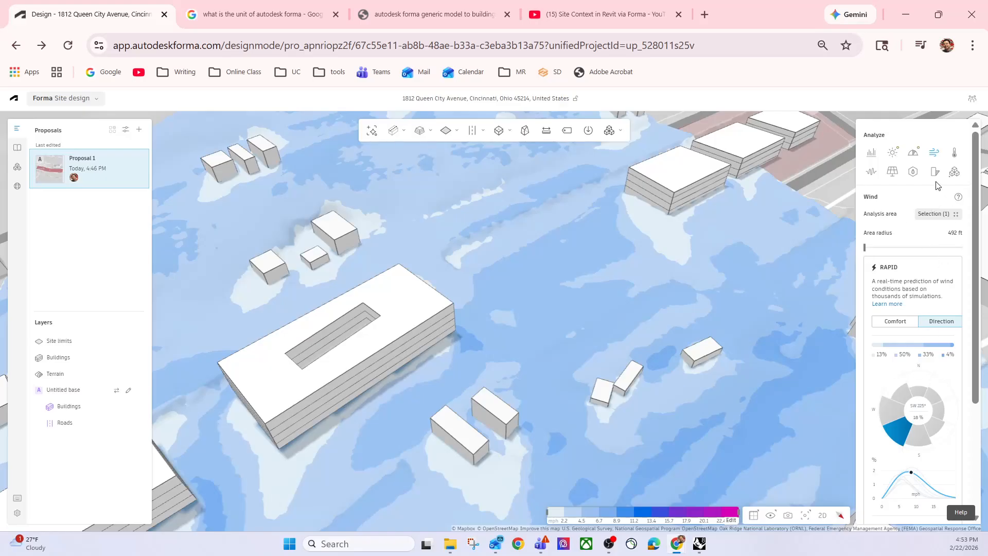
Step: Look at the Microclimate analysis options, and run a Solar energy analysis on the selected site area
left_click(956, 156)
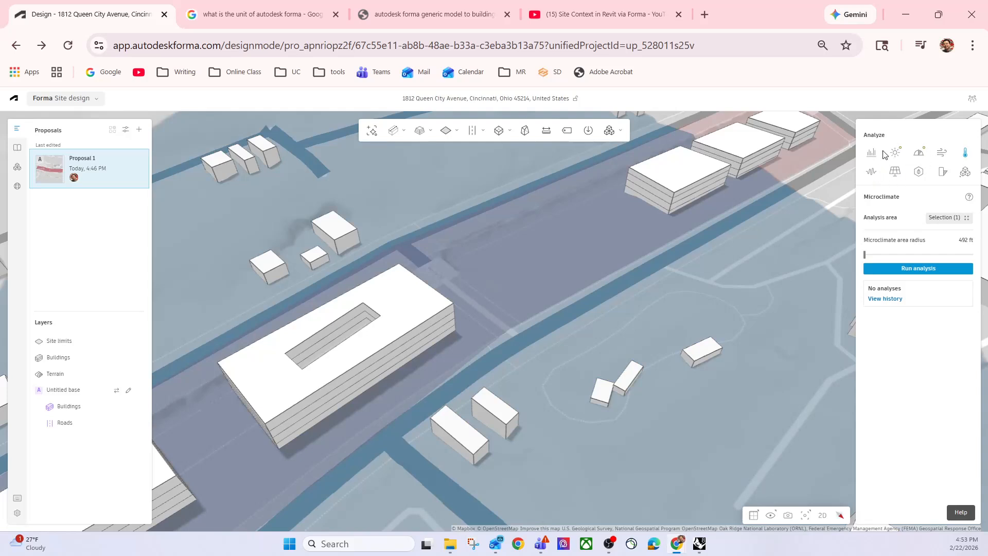
left_click(901, 177)
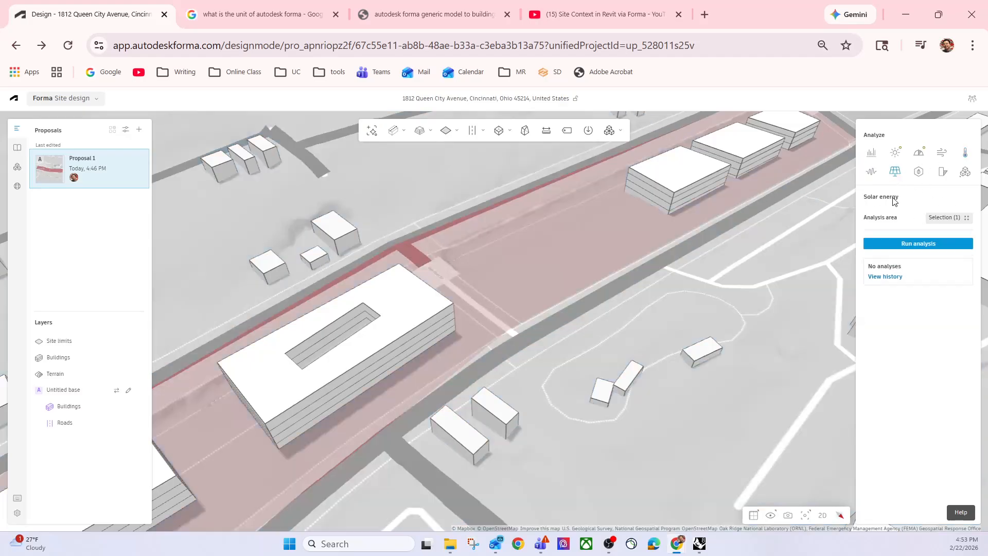
scroll(785, 250, "down", 5)
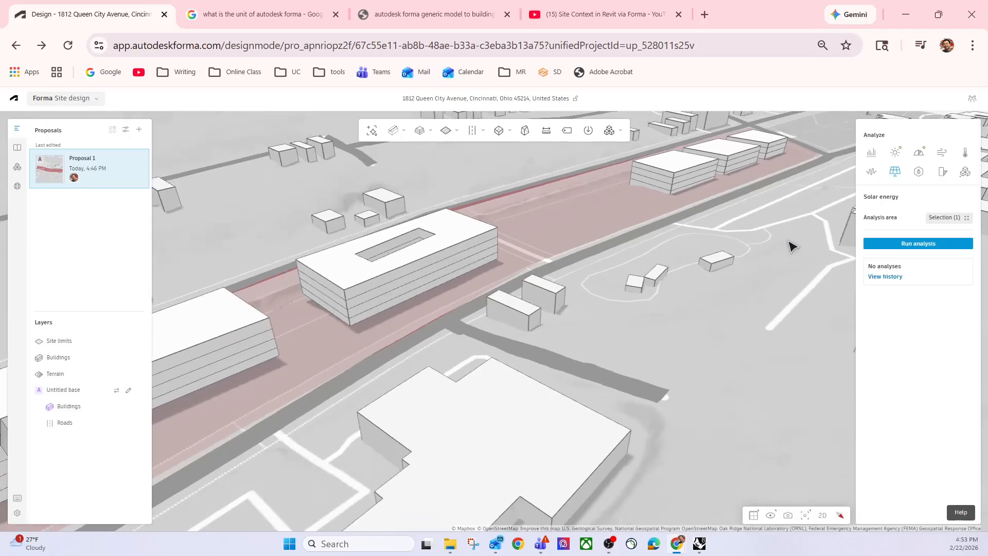
left_click(913, 245)
scroll(373, 344, "down", 5)
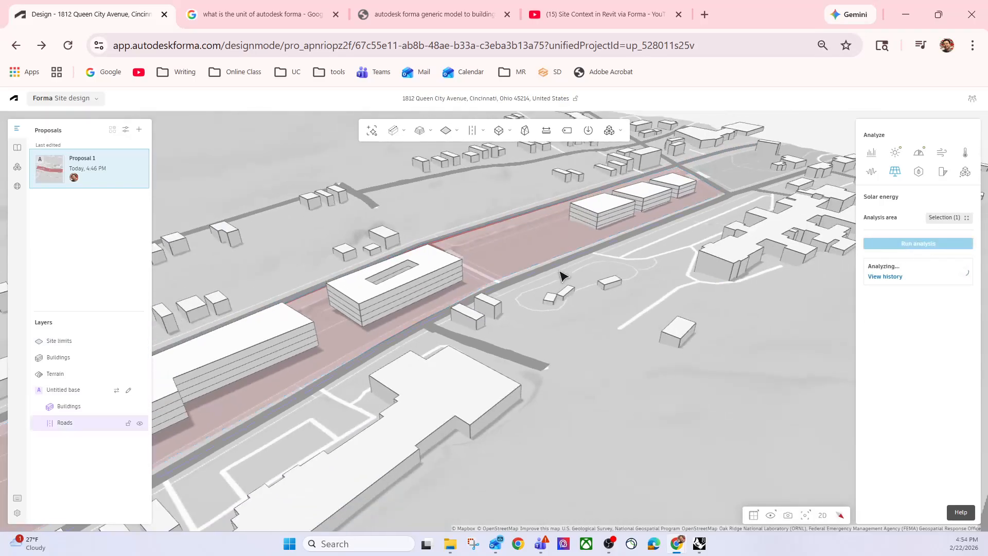
left_click_drag(582, 274, 631, 280)
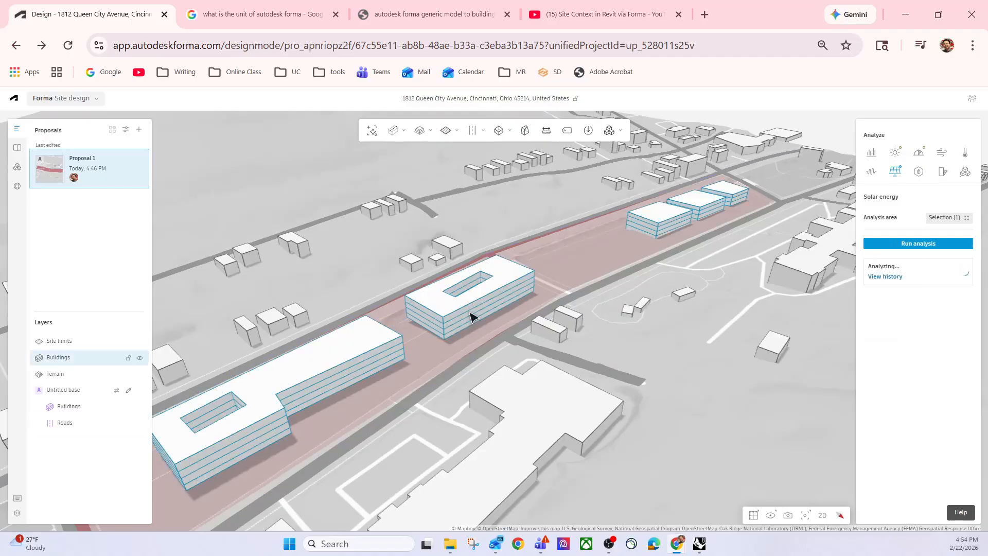
scroll(456, 321, "up", 2)
scroll(456, 322, "up", 2)
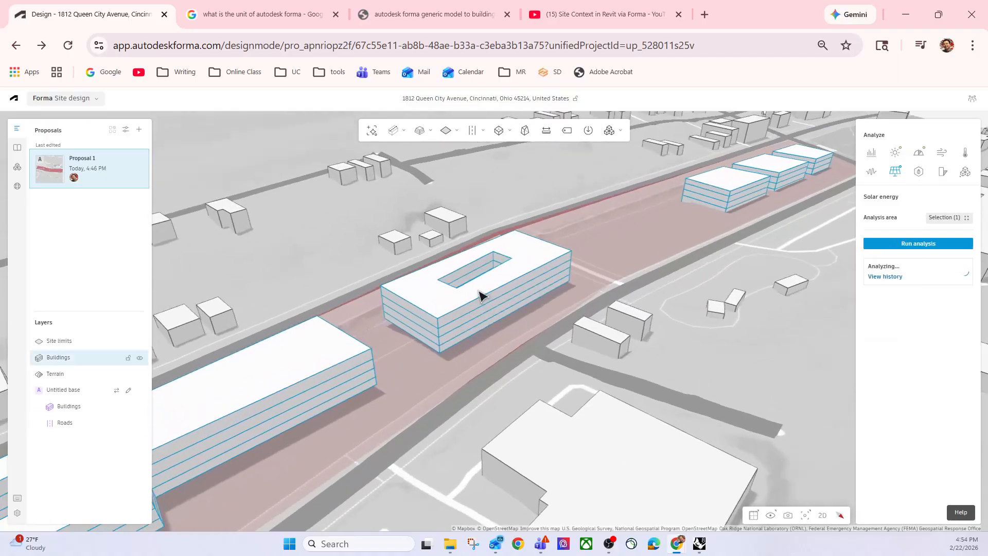
Step: Set the building function of the imported courtyard, long and small blocks to Residential
left_click(482, 296)
scroll(527, 272, "down", 1)
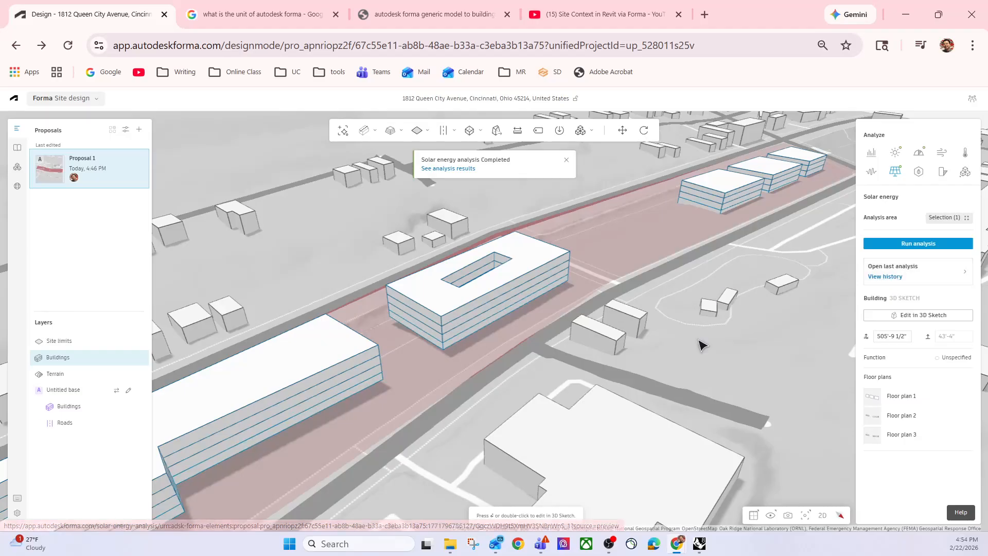
left_click(957, 363)
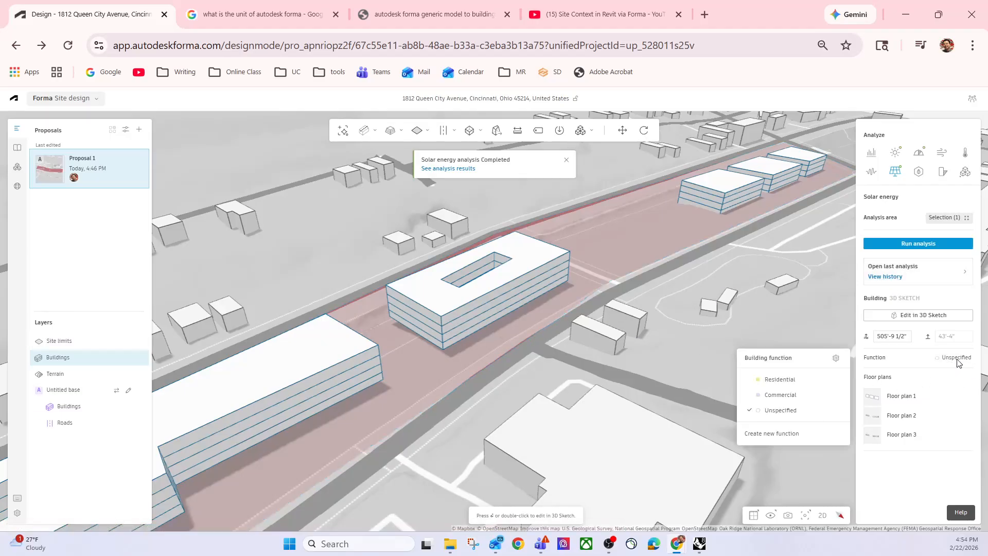
left_click(781, 384)
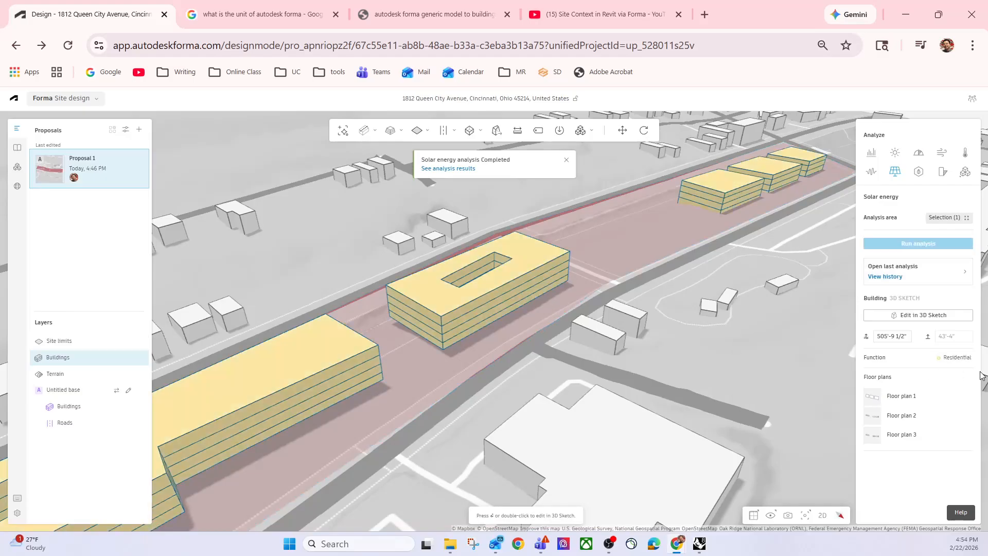
left_click(955, 360)
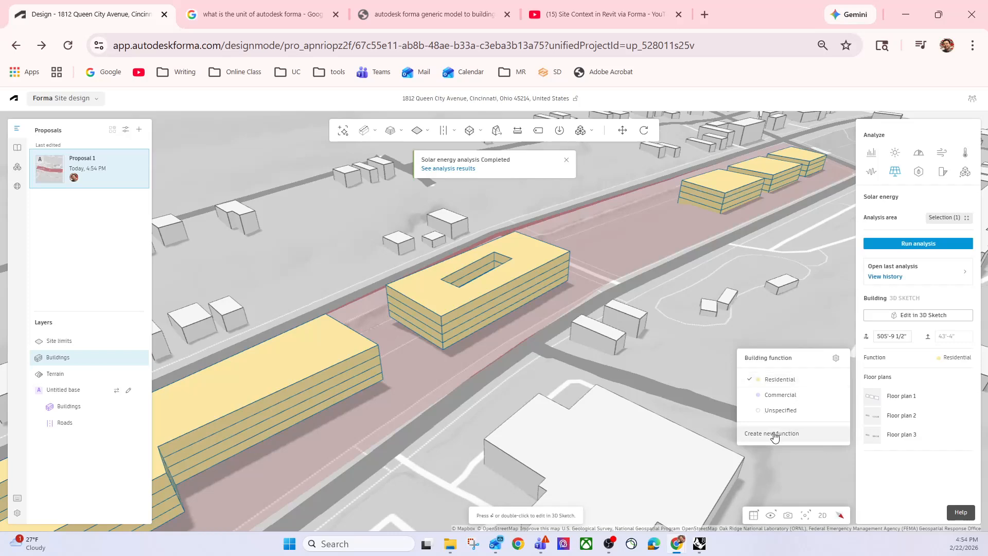
left_click(795, 380)
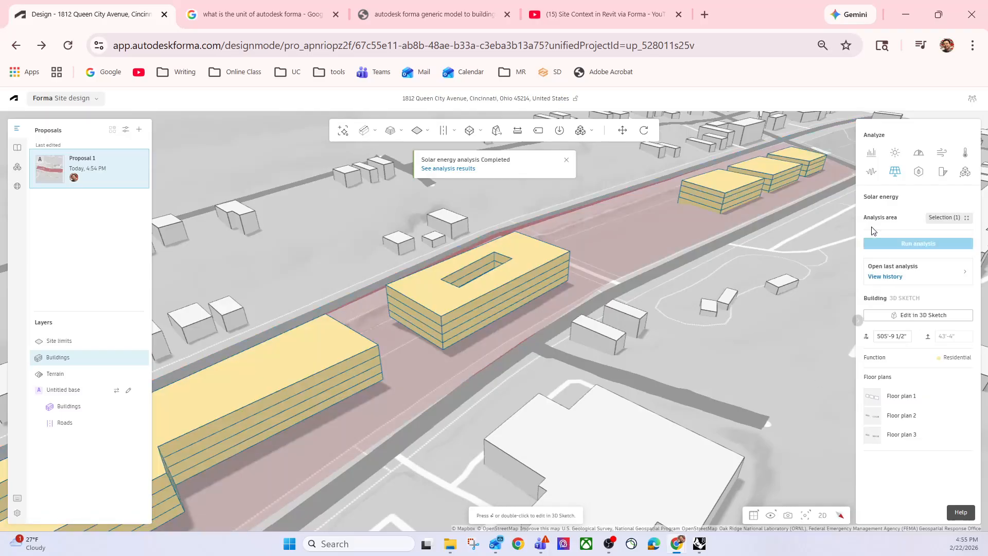
Step: Open the Solar energy result from the analysis history and examine the roof surfaces of all the blocks
left_click(881, 277)
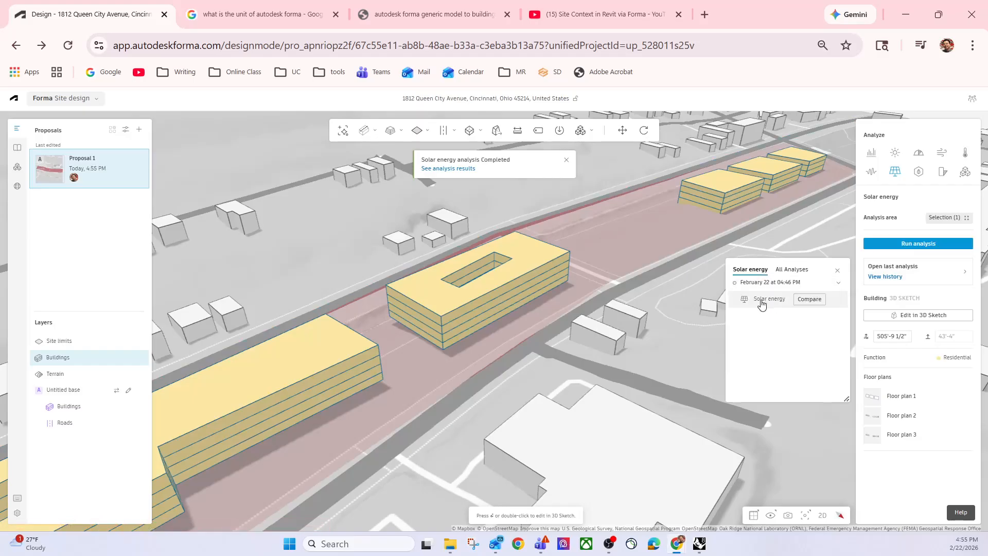
left_click(762, 303)
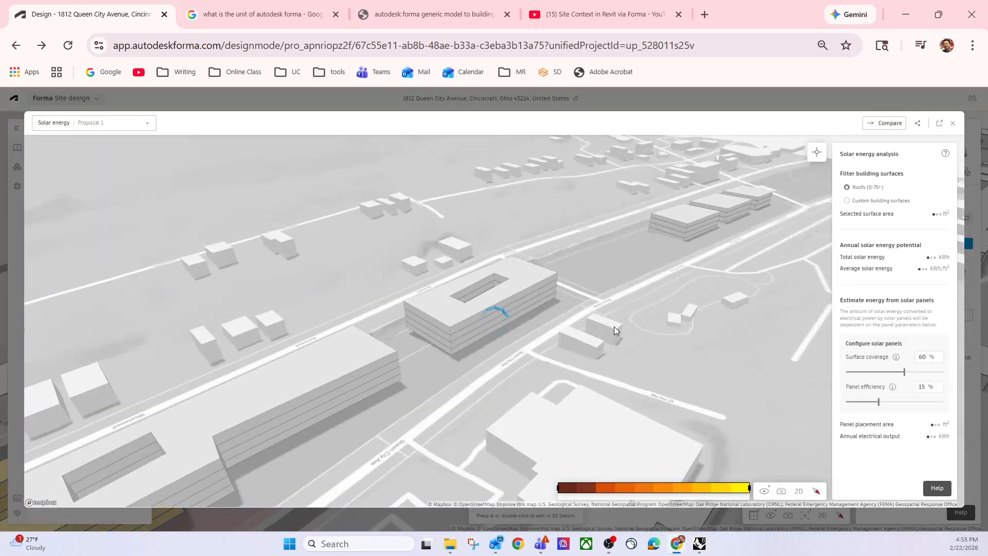
scroll(618, 322, "down", 5)
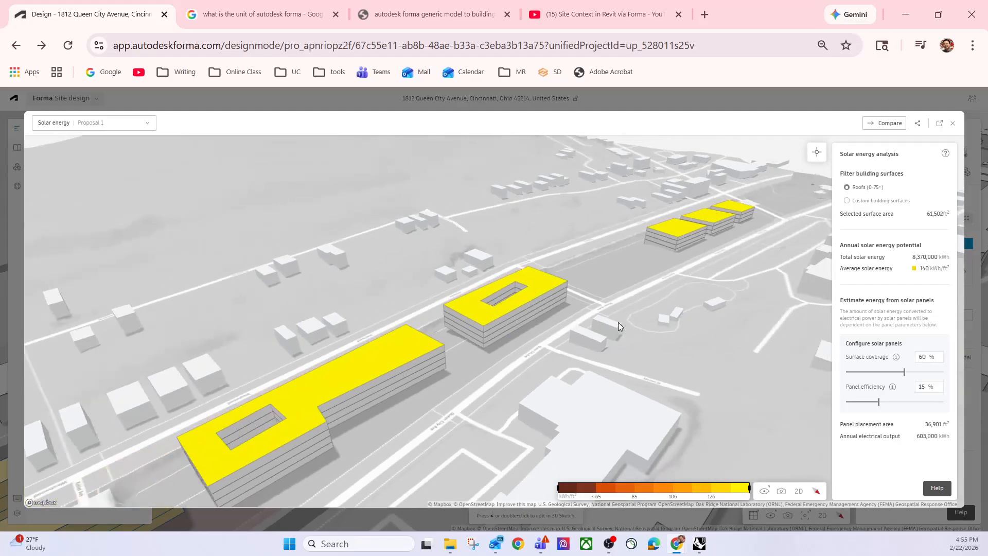
left_click_drag(810, 230, 493, 307)
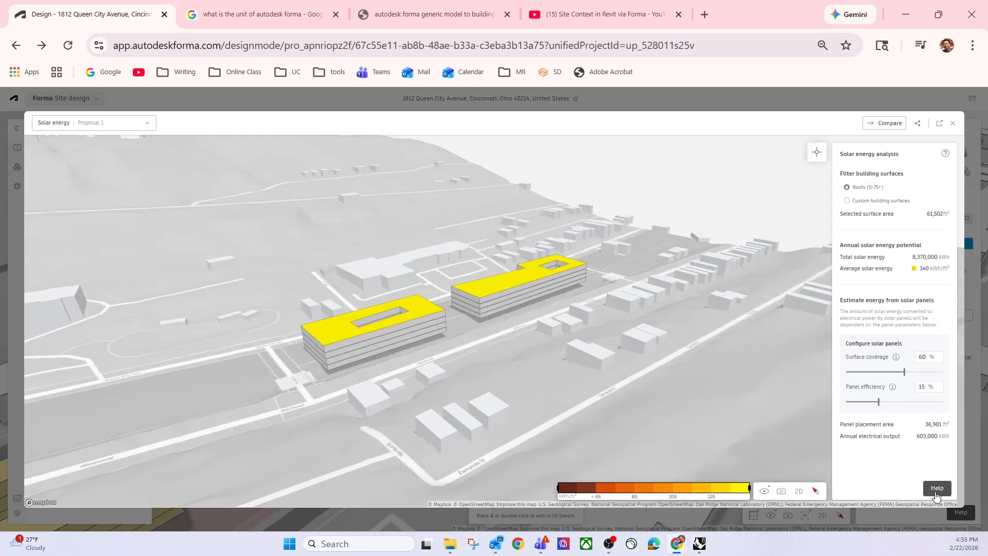
right_click_drag(427, 248, 557, 233)
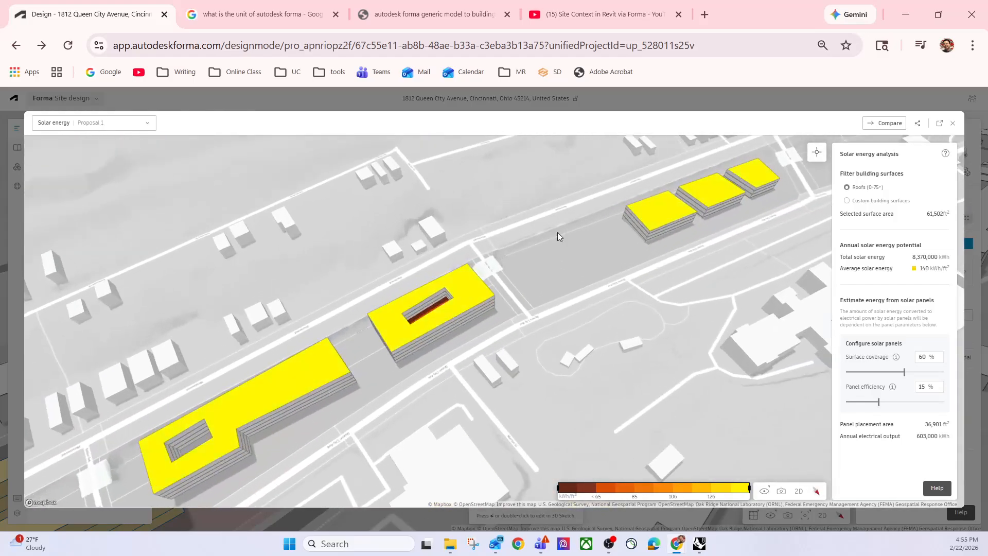
Step: Filter the solar energy result to custom building surfaces from 0° to 90°, examine the facades, and close the result
left_click(847, 201)
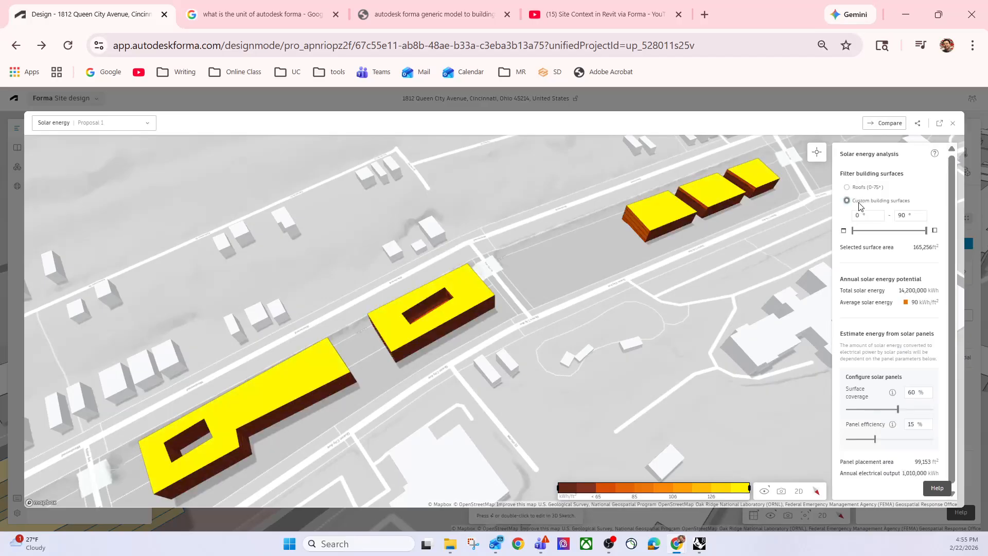
right_click_drag(675, 326, 503, 293)
scroll(517, 263, "up", 5)
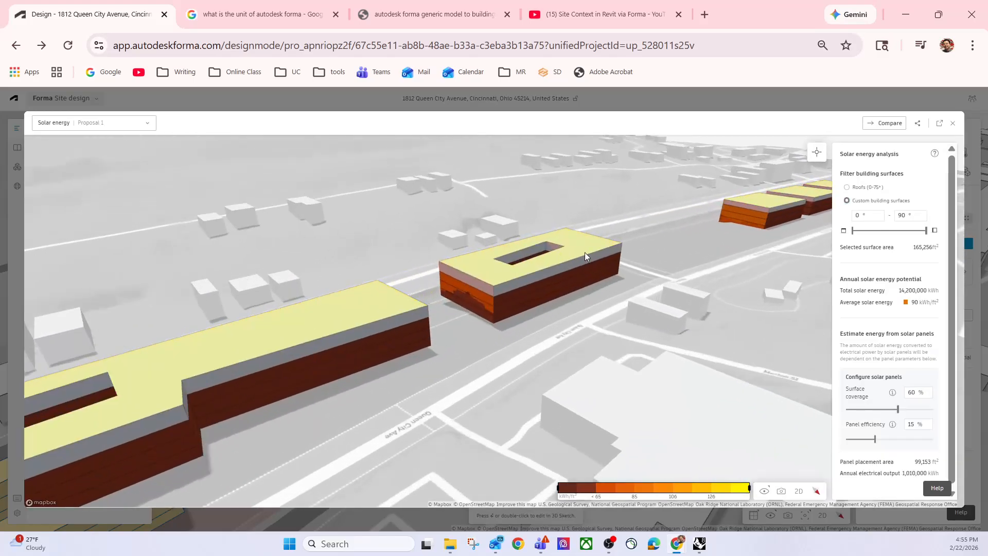
scroll(905, 371, "down", 1)
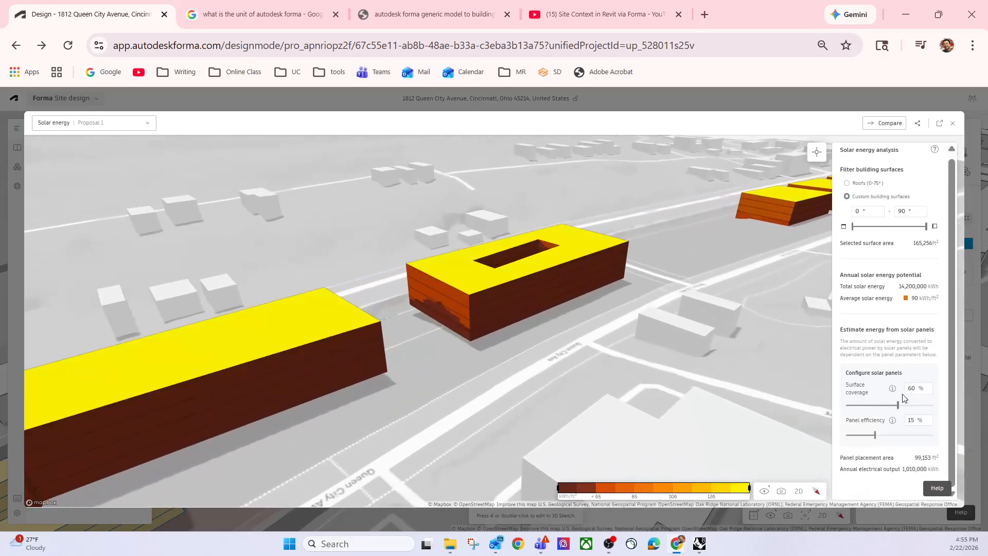
scroll(910, 360, "up", 1)
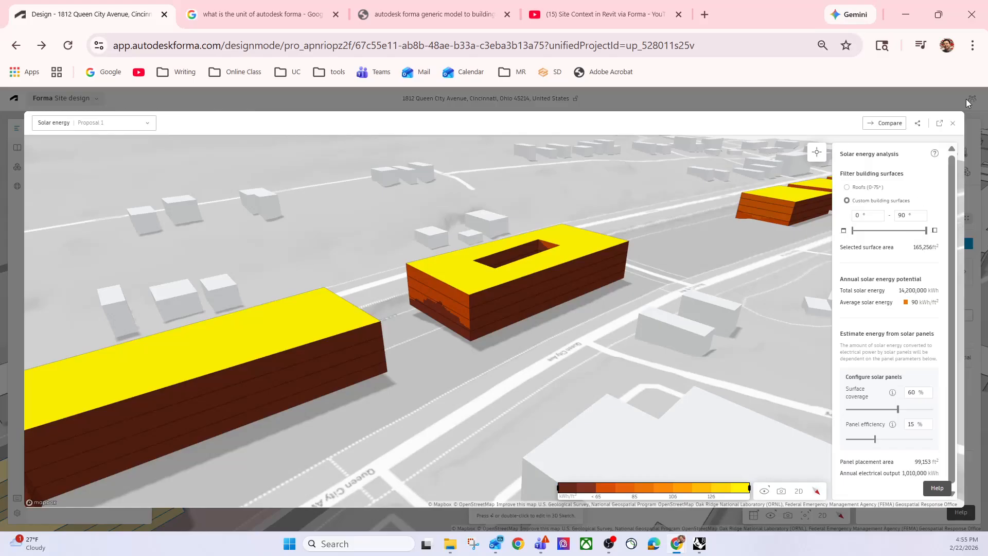
left_click(955, 125)
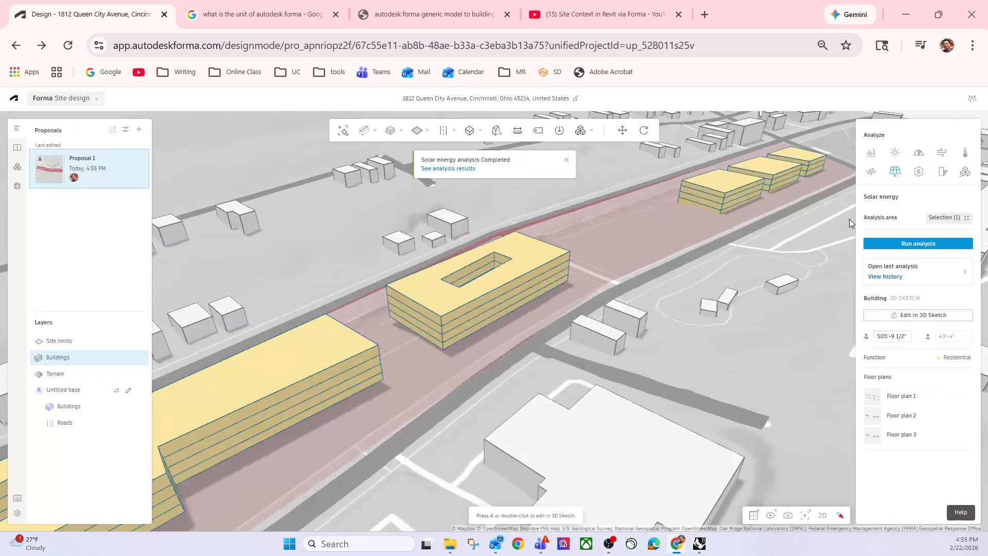
Step: Open the Daylight potential result from the history of all analyses
scroll(759, 279, "down", 1)
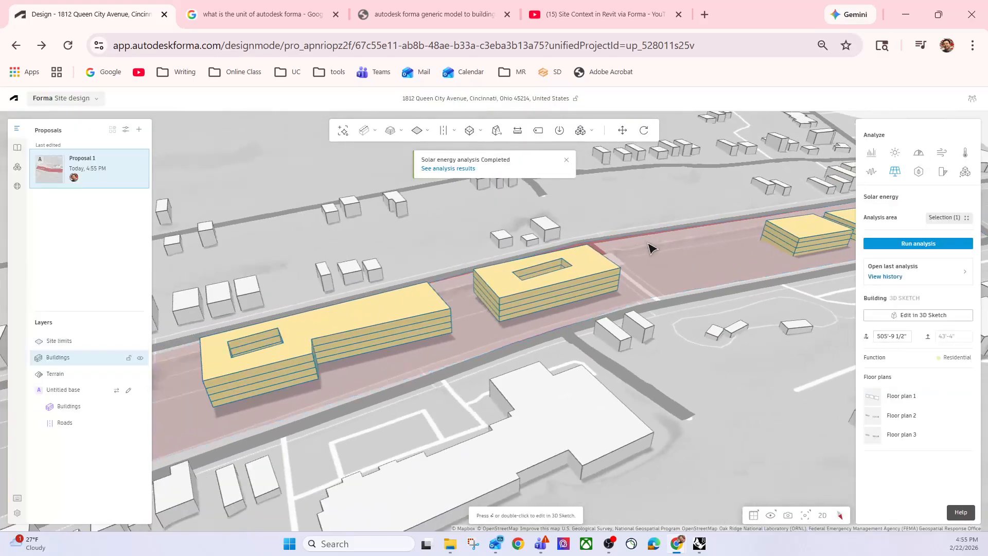
right_click_drag(649, 242, 700, 281)
scroll(686, 286, "down", 4)
middle_click_drag(685, 286, 646, 264)
scroll(613, 329, "up", 3)
right_click_drag(613, 330, 733, 302)
middle_click_drag(476, 268, 580, 298)
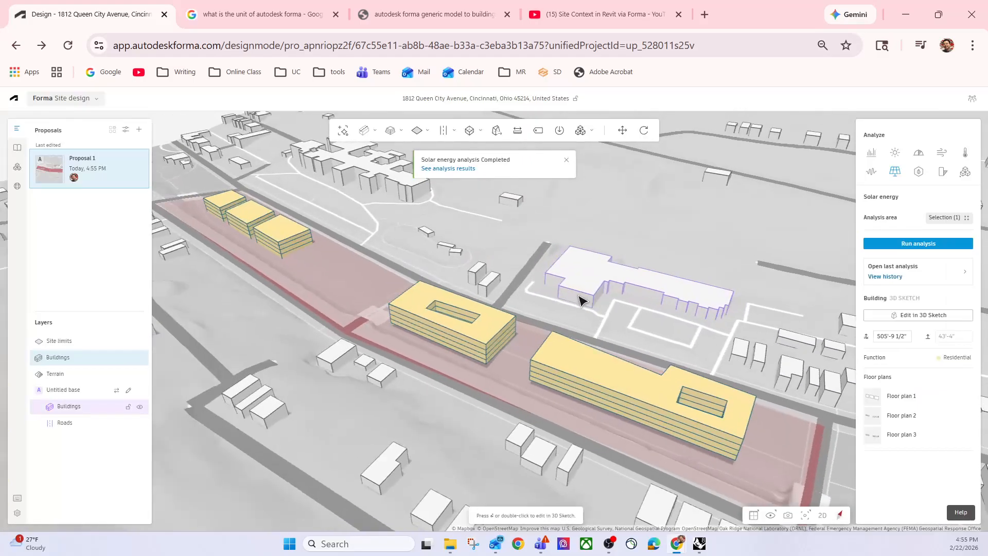
left_click(891, 276)
left_click(792, 270)
left_click(777, 286)
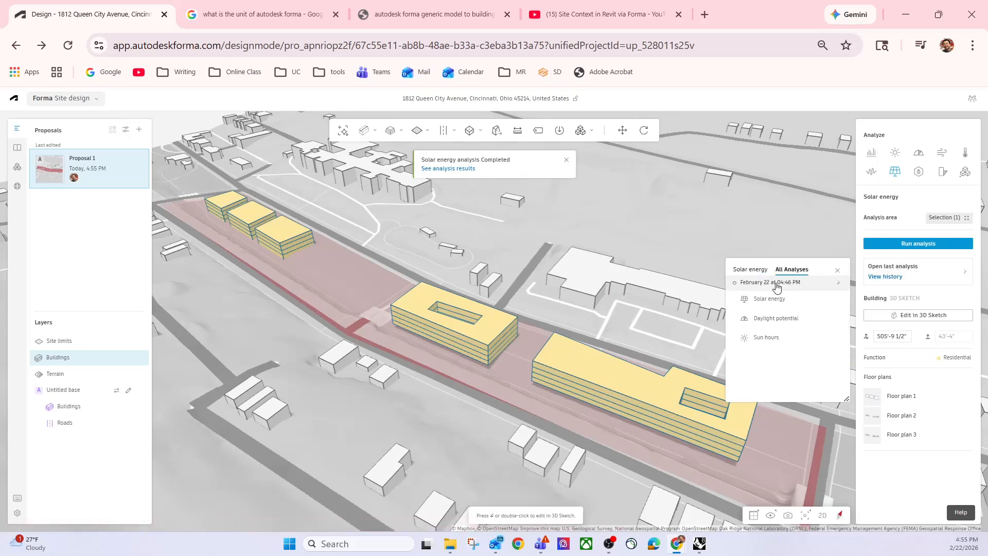
left_click(768, 322)
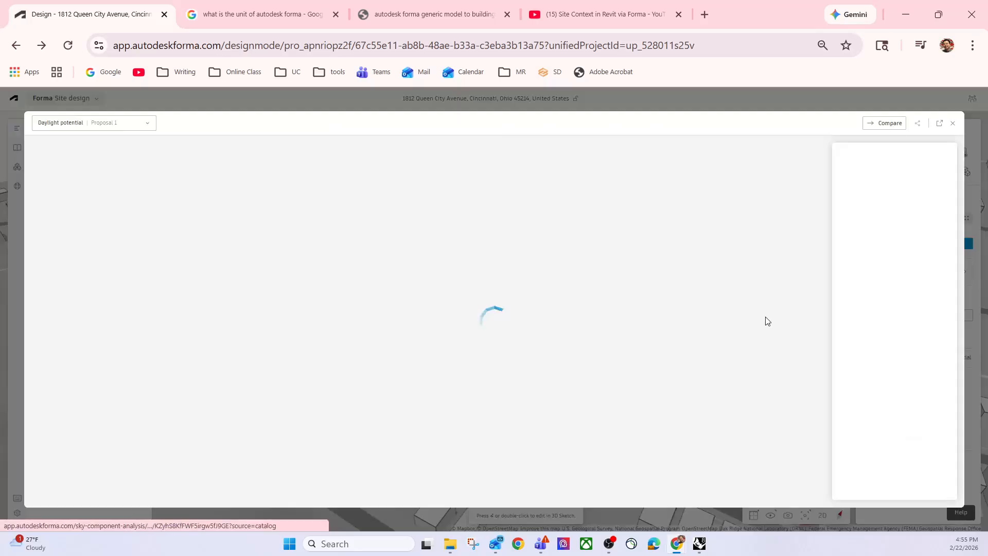
Step: Bring the Daylight potential result into Compare and view it side by side with the Sun hours result
left_click(881, 124)
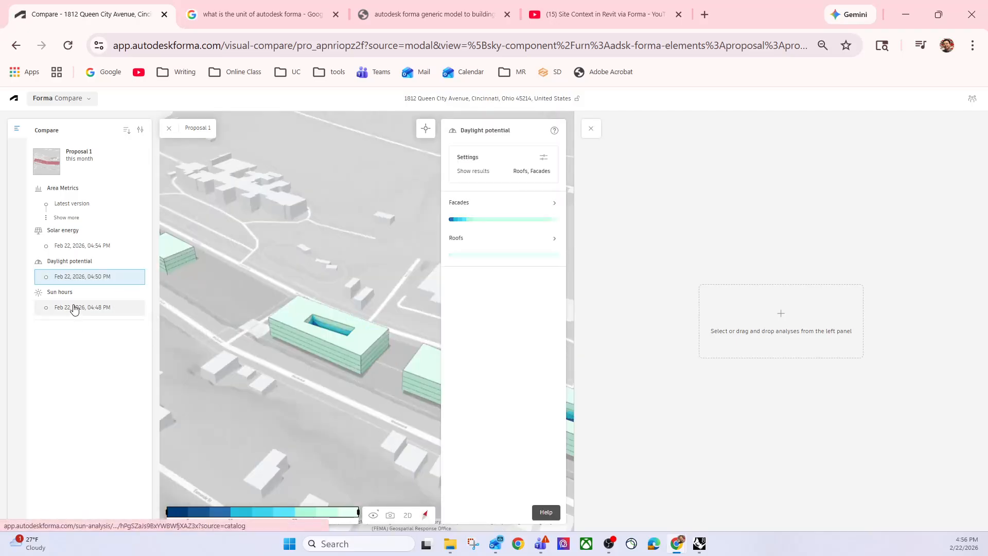
left_click(74, 309)
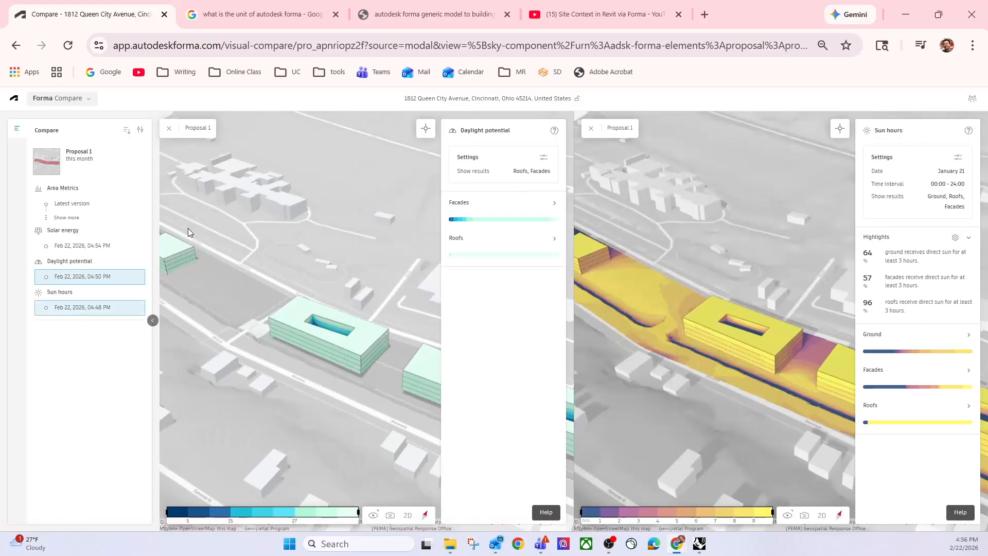
left_click_drag(274, 390, 382, 208)
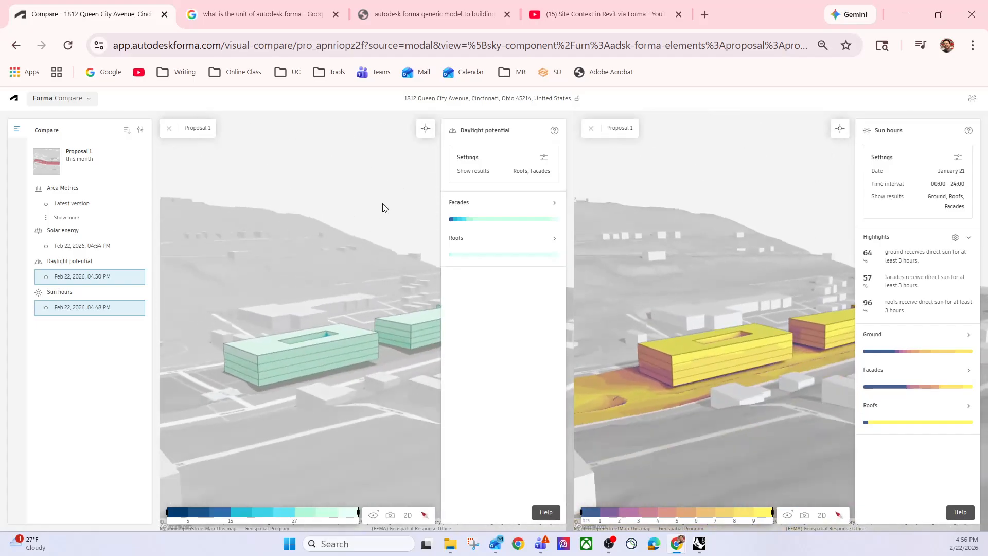
Step: Examine the Solar energy result beside Daylight potential in place of Sun hours, and swap the Sun hours result back in
left_click(590, 127)
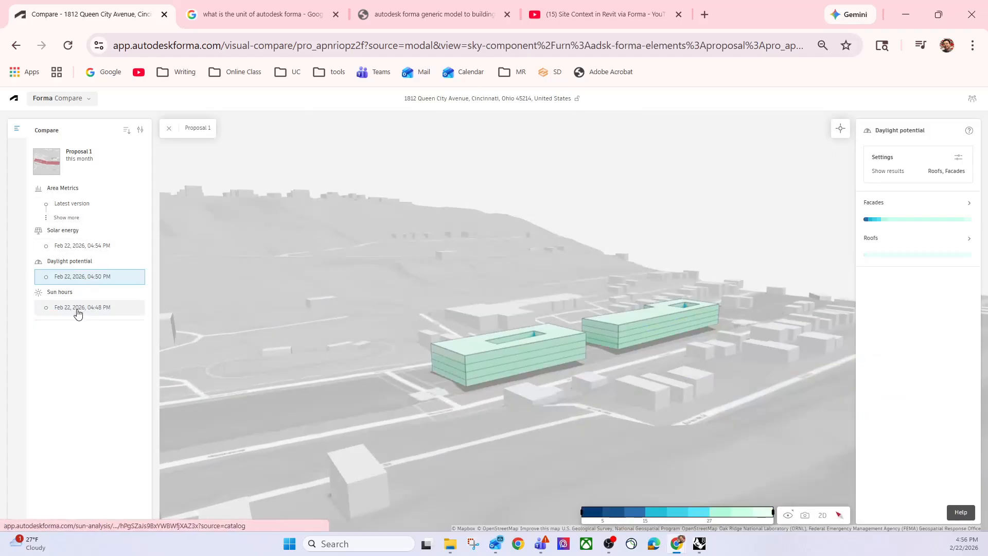
left_click(80, 245)
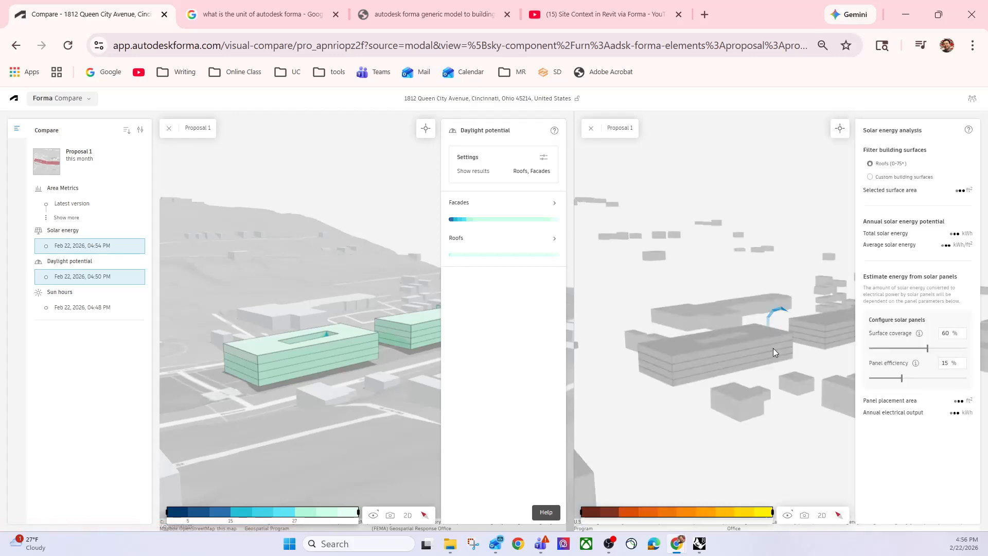
right_click_drag(662, 344, 742, 277)
right_click_drag(211, 312, 213, 283)
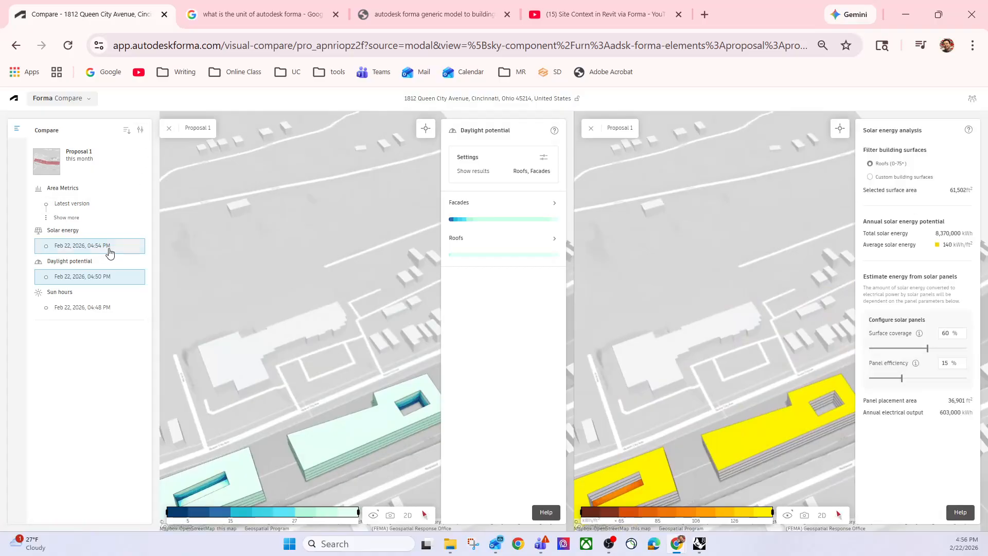
left_click_drag(73, 308, 588, 248)
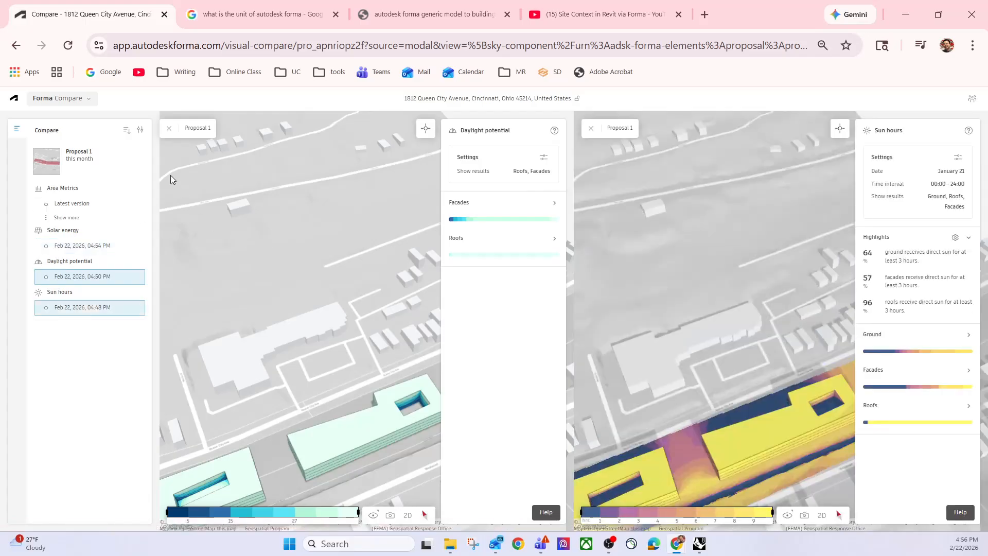
Step: Filter the Compare list to Area Metrics, Daylight potential, Solar energy and Sun hours, and look at the site members
left_click(141, 131)
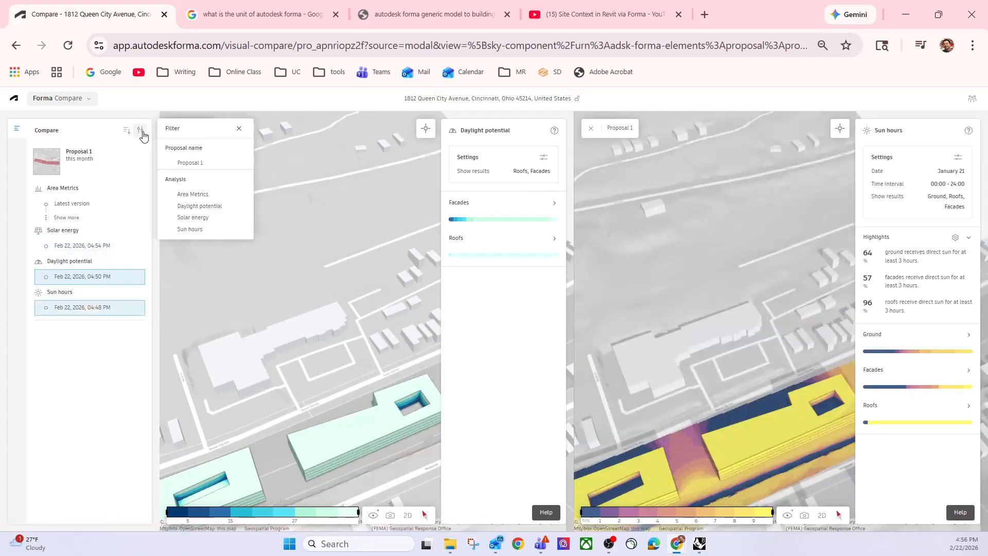
left_click(200, 206)
left_click(192, 196)
left_click(189, 218)
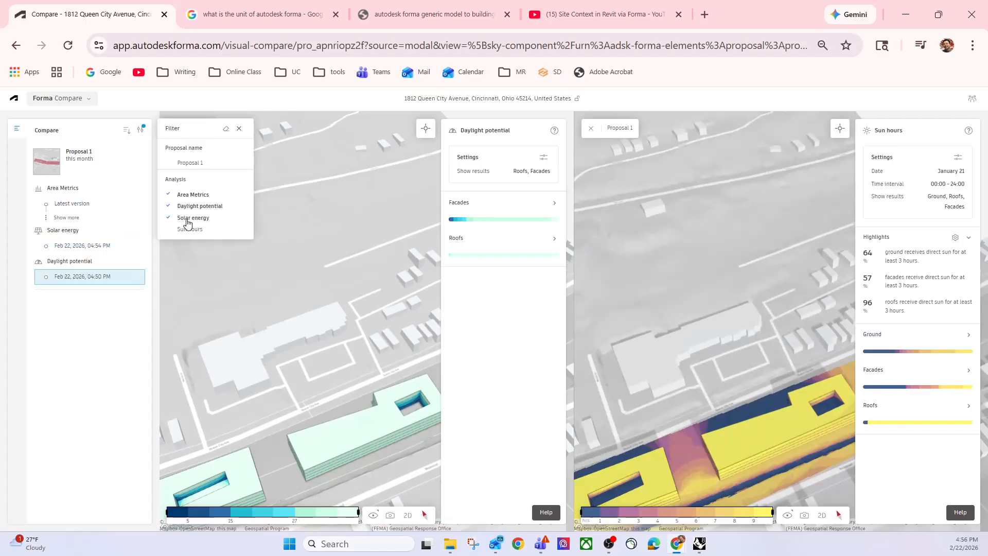
left_click(186, 230)
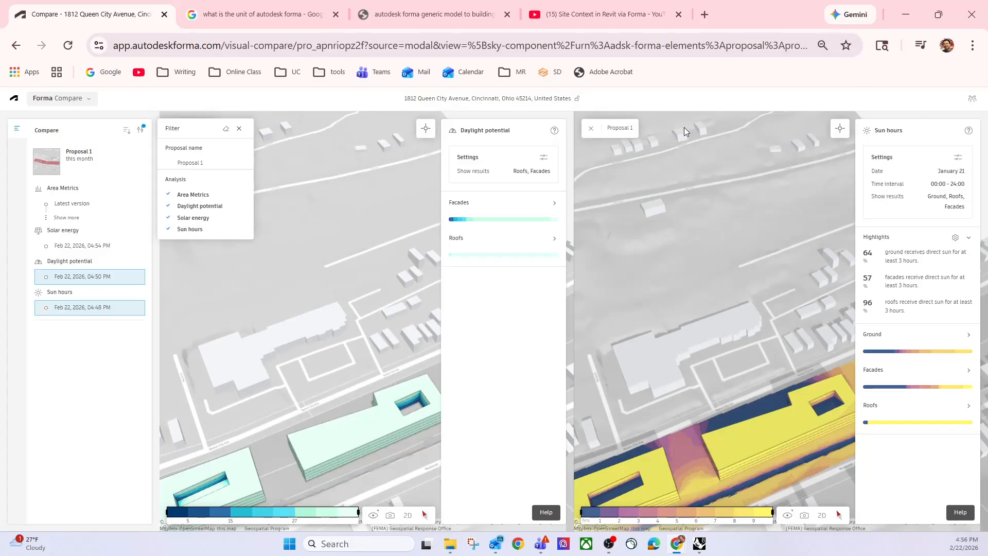
left_click(973, 107)
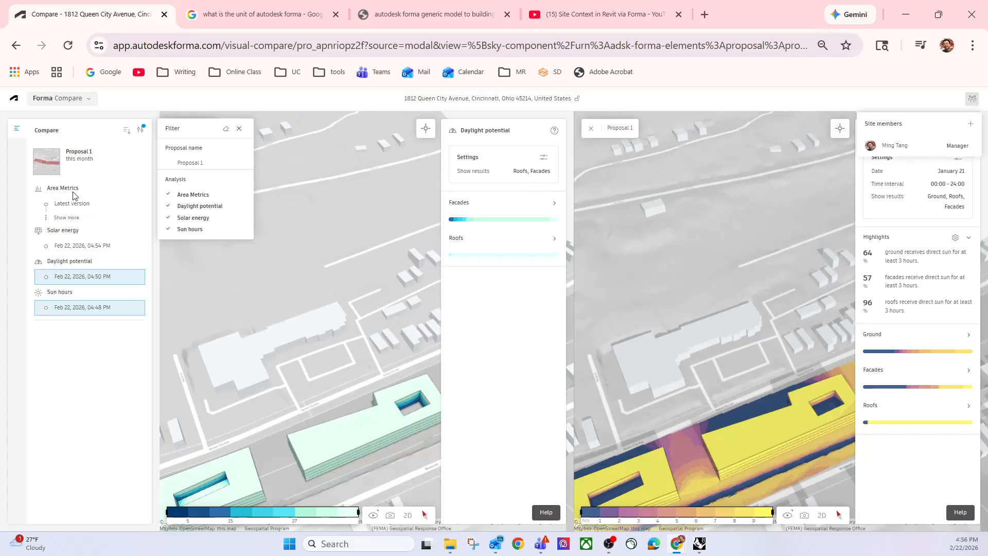
left_click(141, 131)
left_click(141, 132)
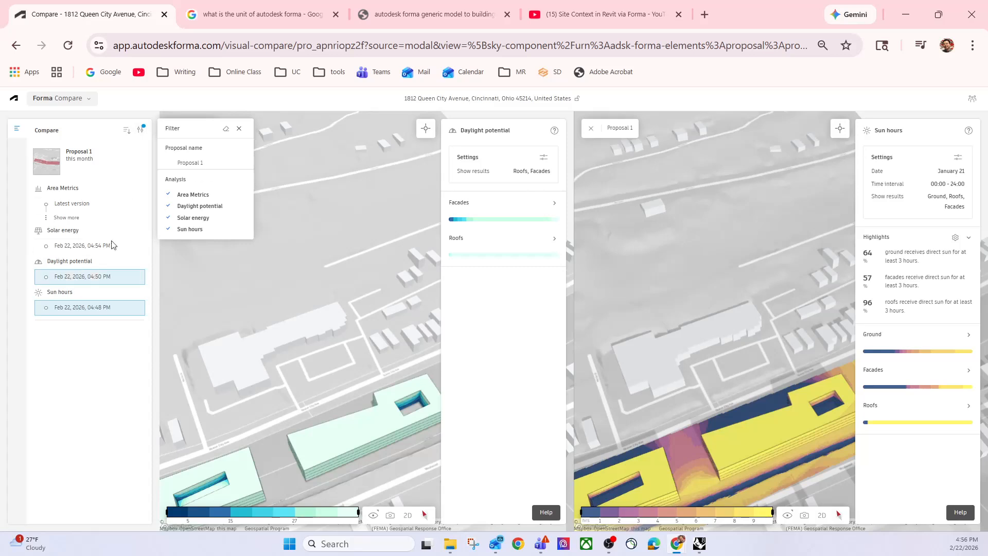
Step: Add the Solar energy result as a third comparison view and examine the buildings across all three analyses
left_click(80, 246)
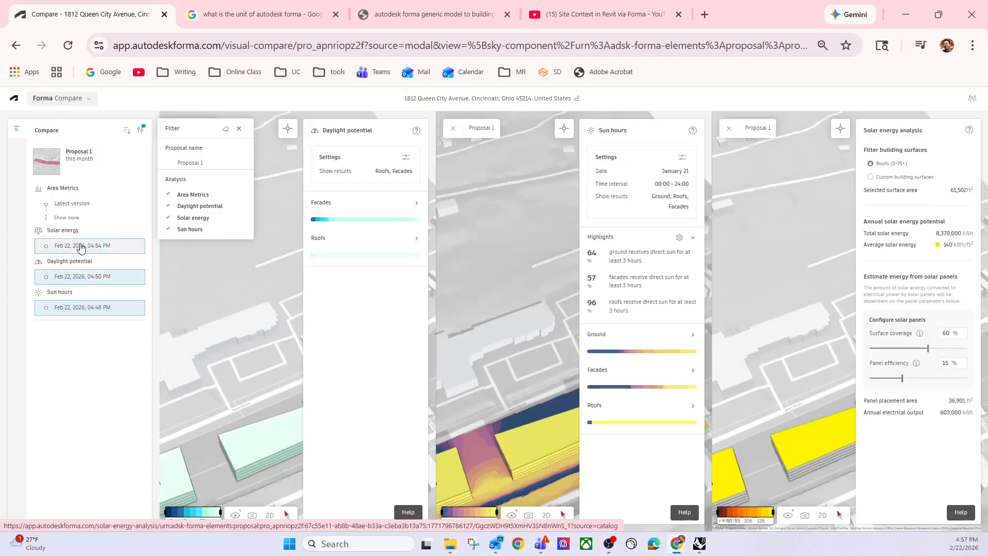
left_click_drag(534, 342, 509, 298)
left_click_drag(332, 335, 263, 320)
scroll(266, 319, "down", 4)
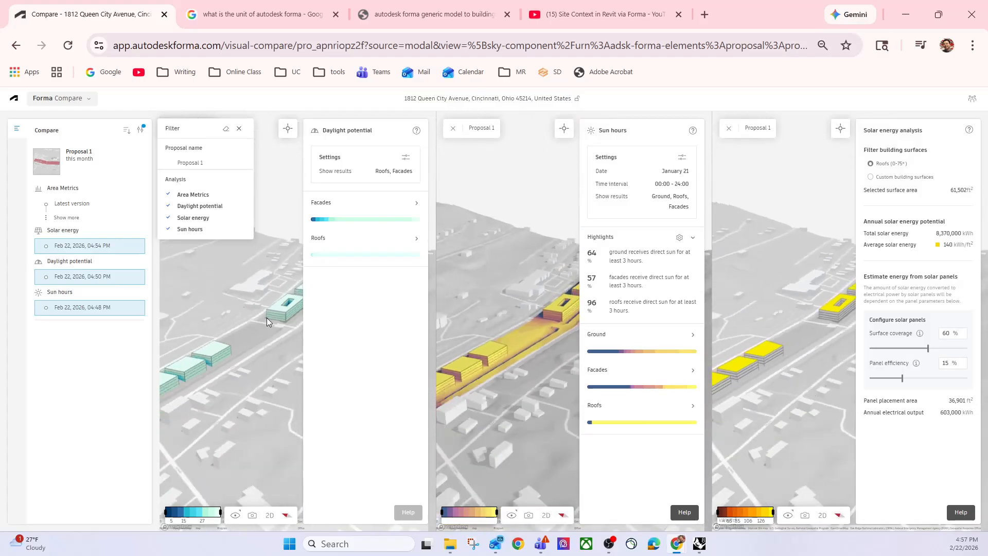
left_click_drag(519, 373, 511, 344)
scroll(518, 323, "up", 3)
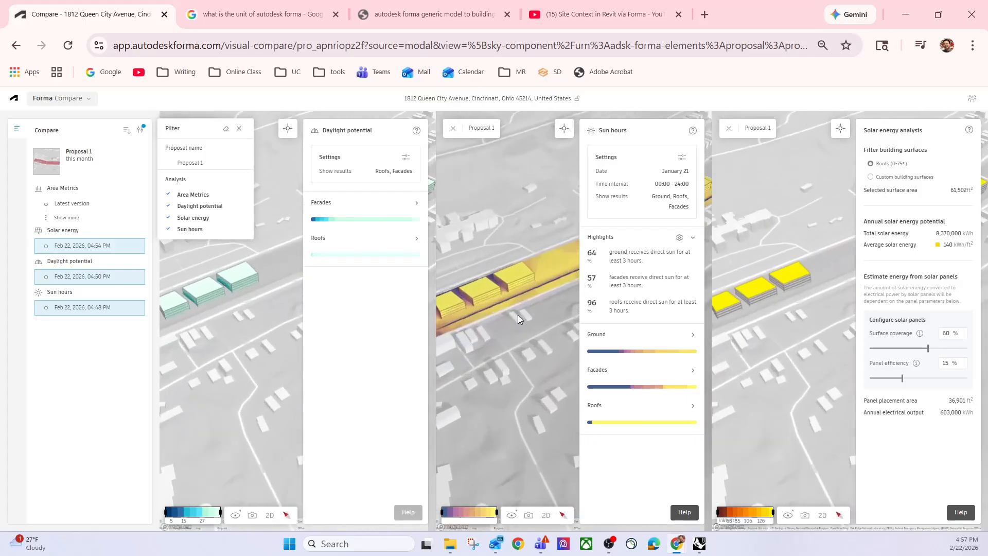